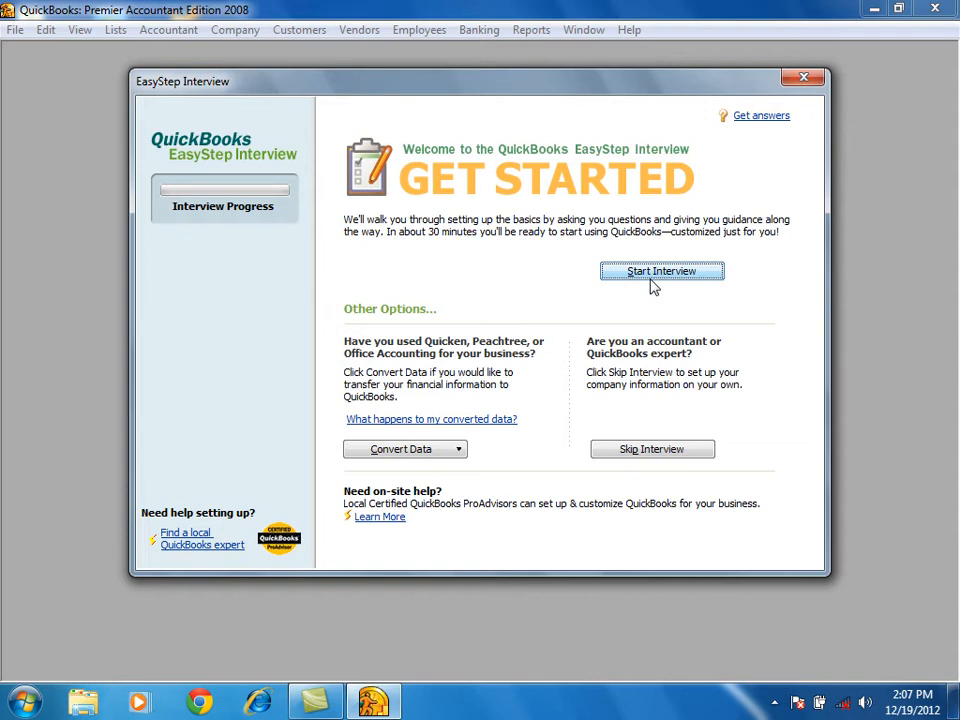
Skip the EasyStep Interview and enter psdi 2:00 as the company name.
click(460, 452)
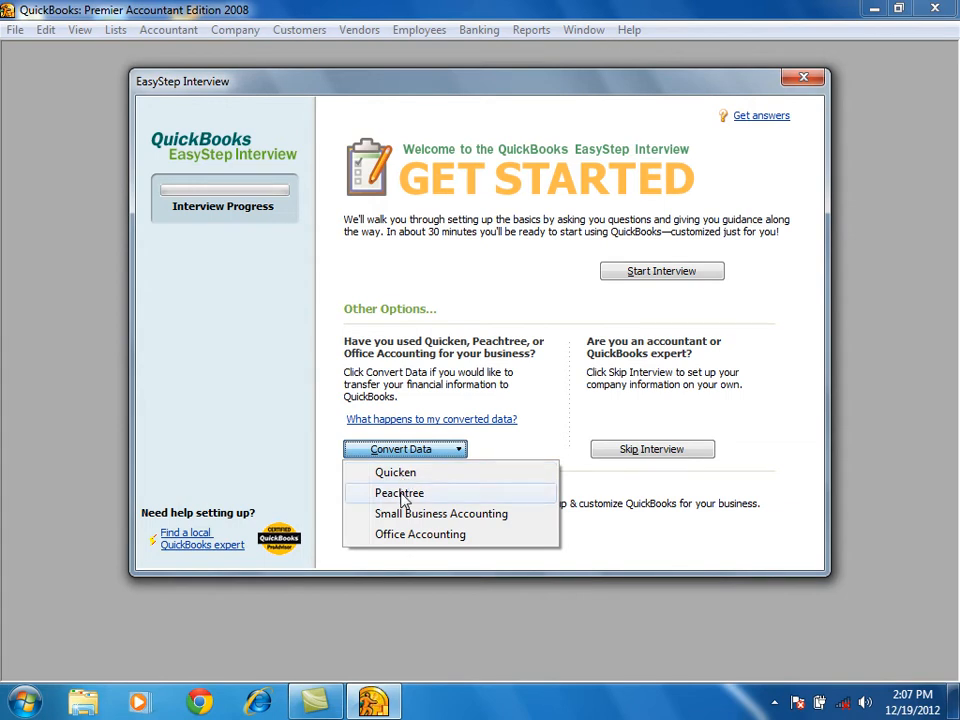
click(555, 322)
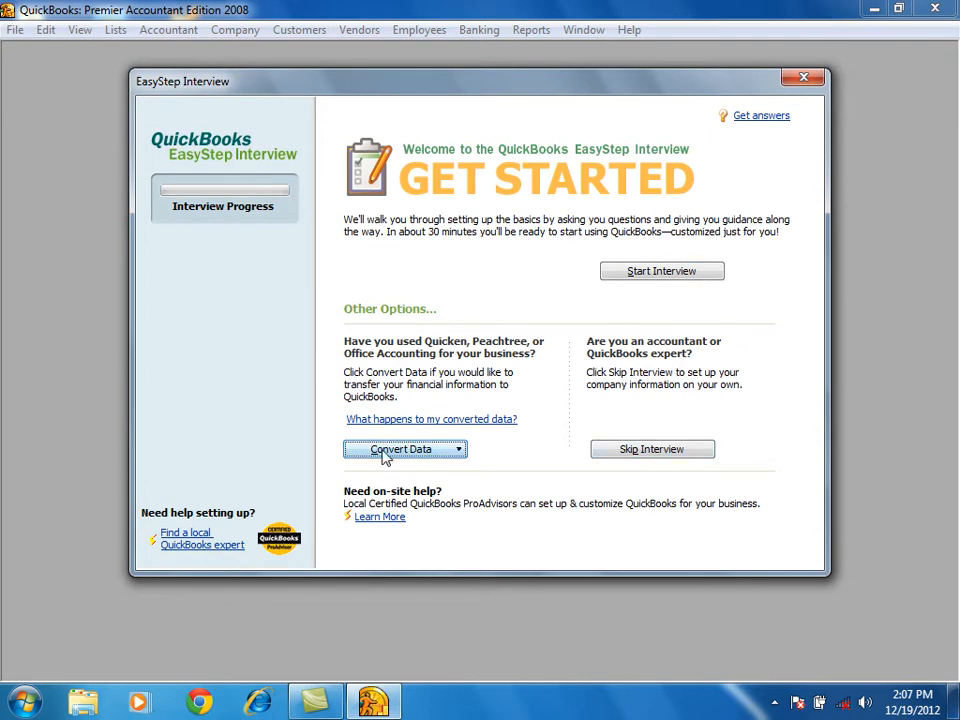
click(672, 452)
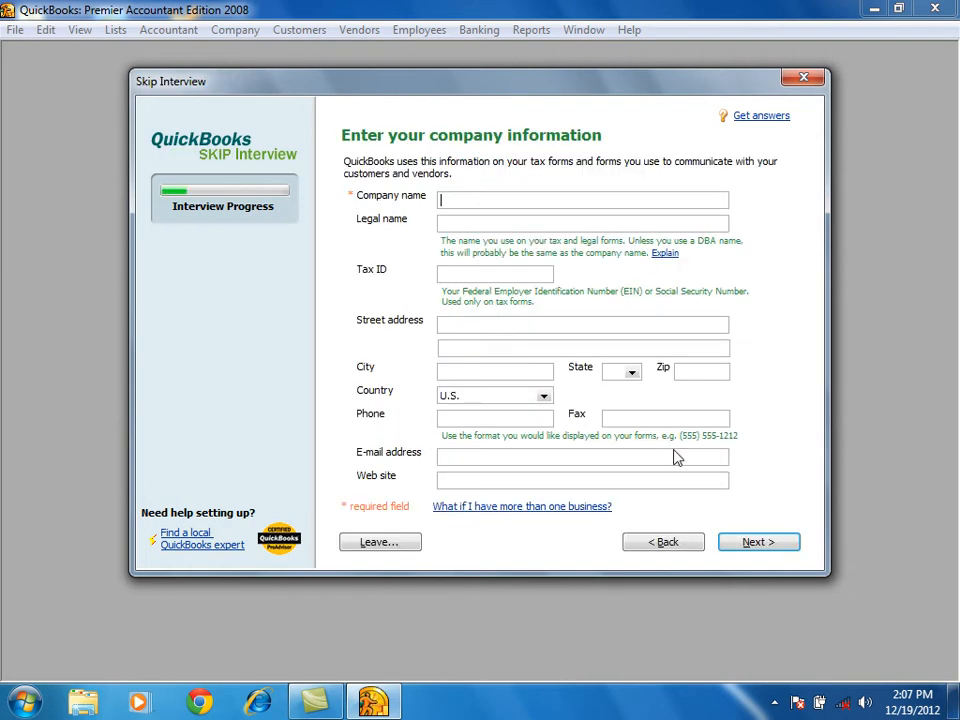
text(psdi 2:00)
Leave the legal name, tax ID, address and contact fields blank and continue past the company information.
click(445, 220)
click(468, 273)
click(450, 324)
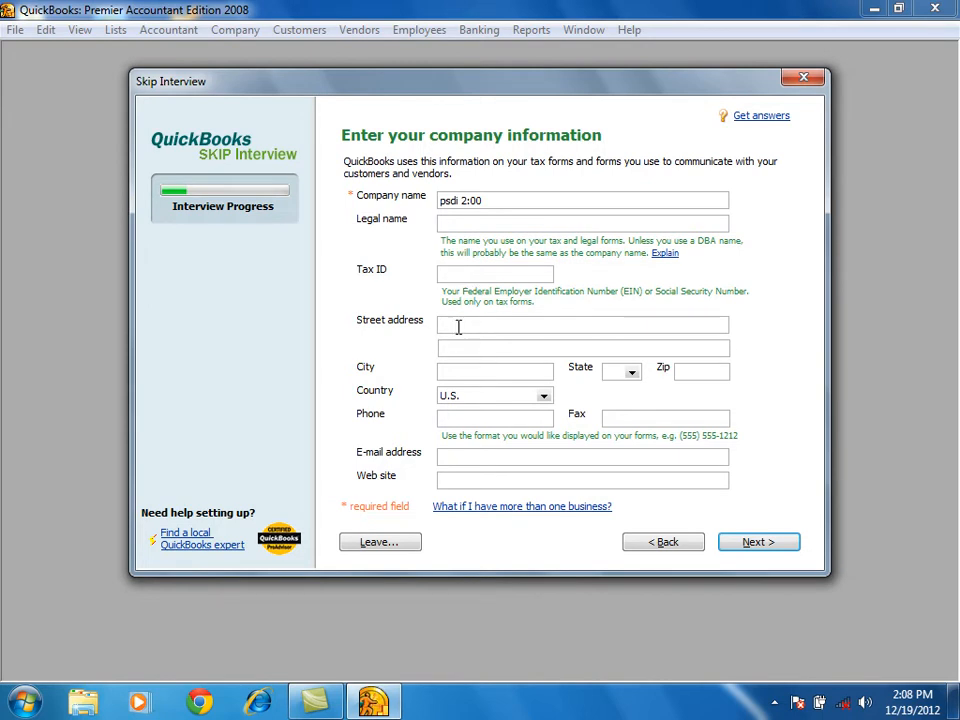
click(489, 352)
click(478, 367)
click(633, 375)
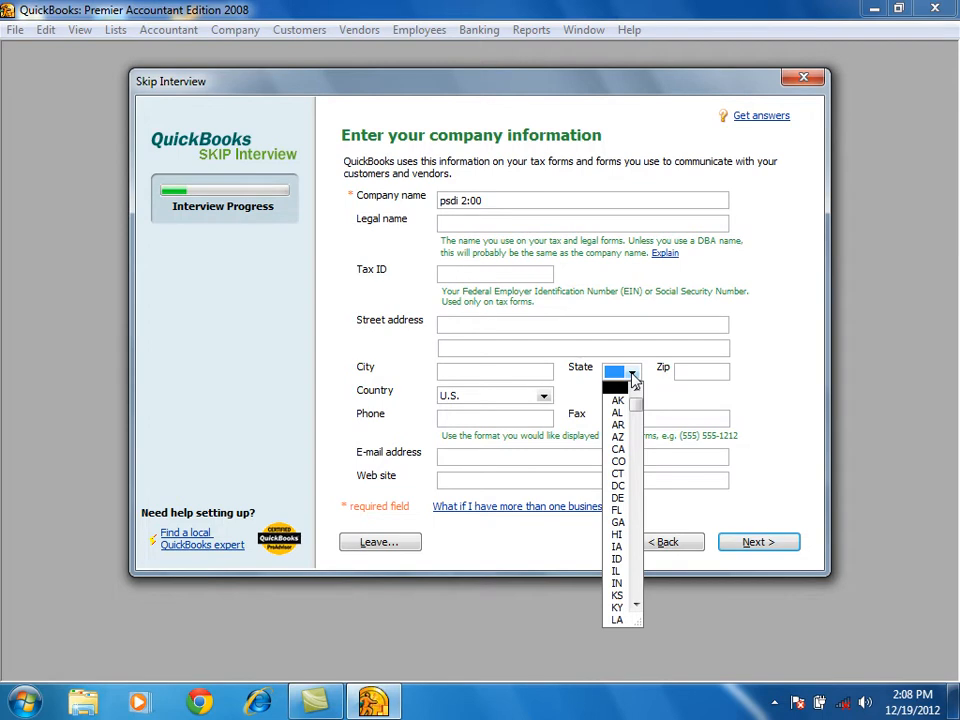
click(704, 372)
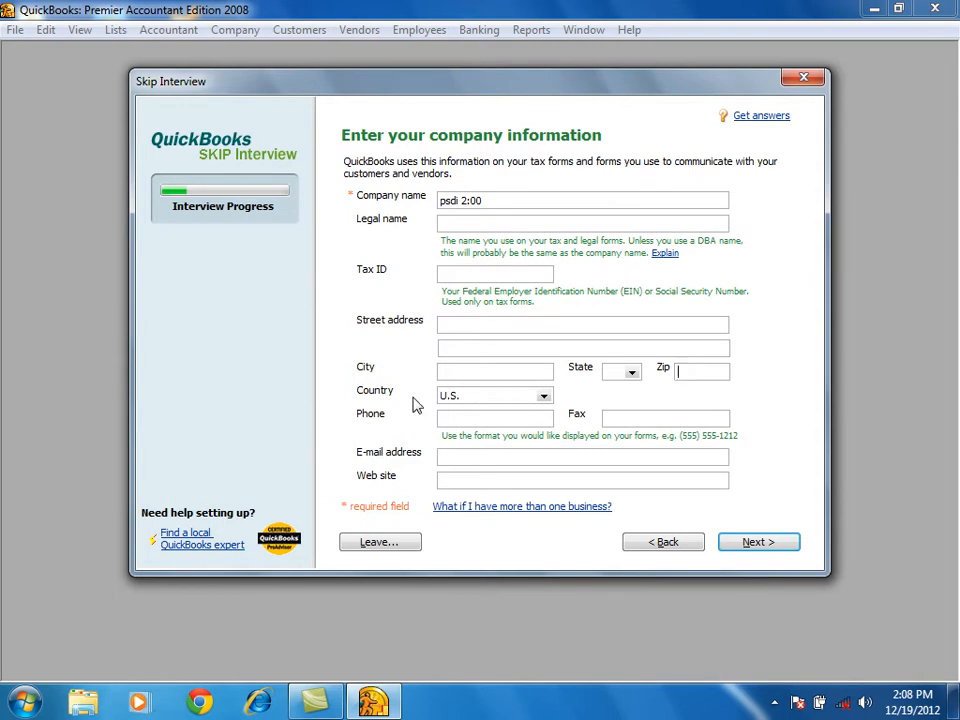
click(470, 420)
click(634, 420)
click(508, 457)
click(488, 478)
click(784, 549)
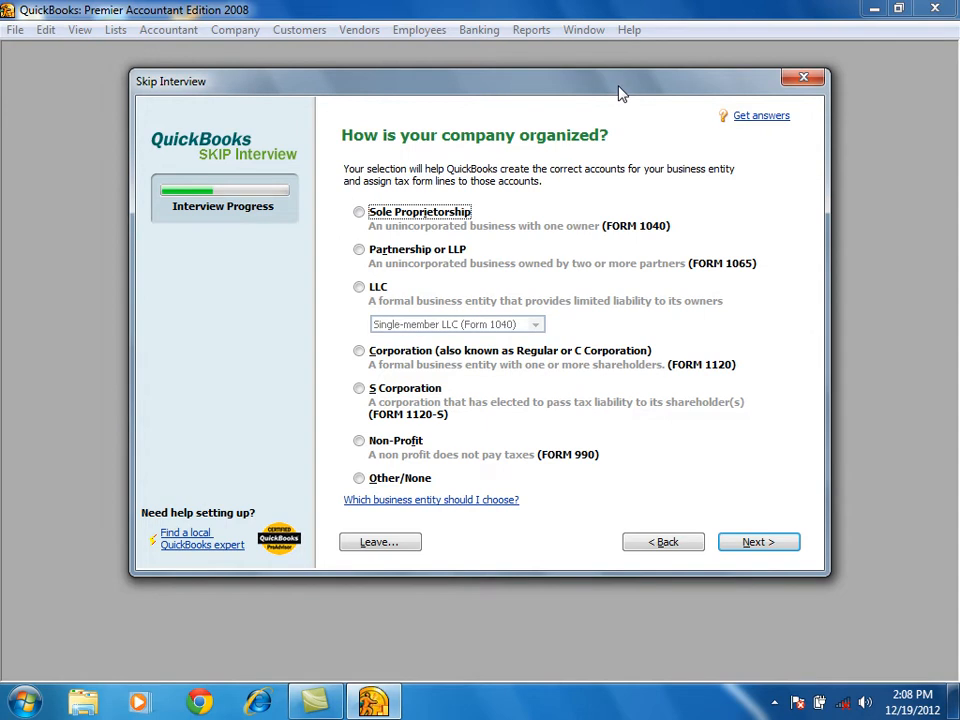
mouse_move(620, 94)
mouse_down()
mouse_move(578, 92)
mouse_move(606, 82)
mouse_up()
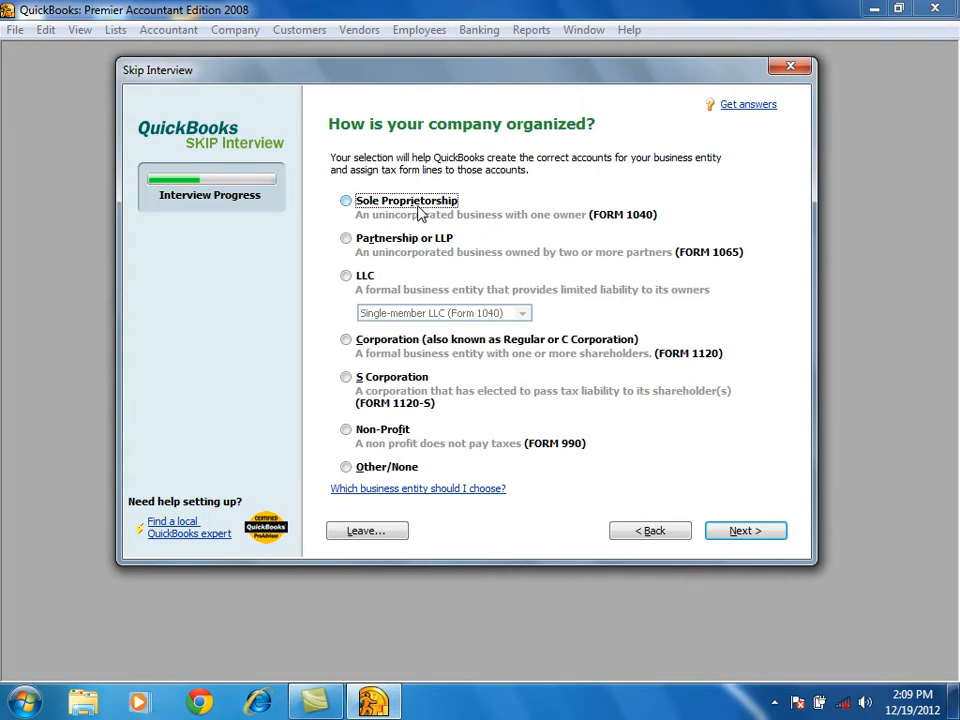
click(378, 246)
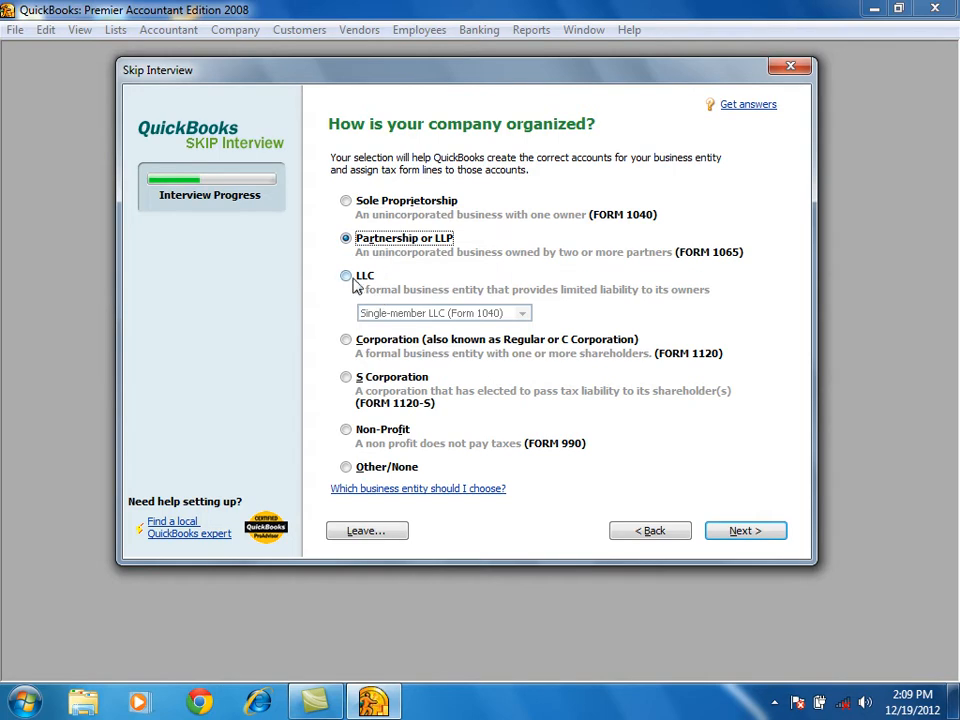
click(378, 283)
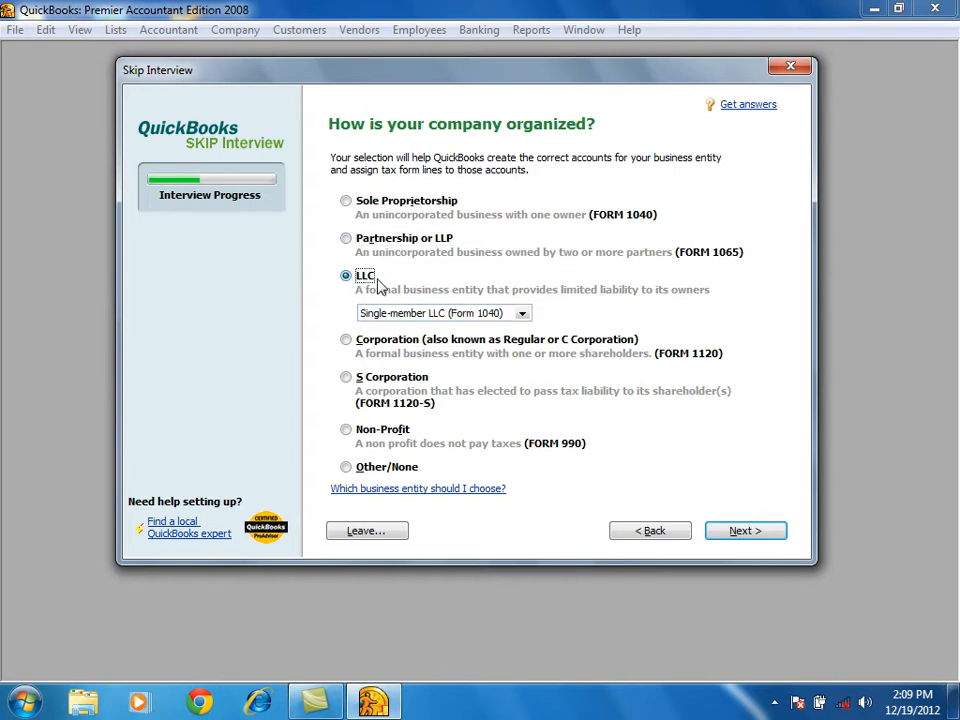
click(378, 341)
click(378, 383)
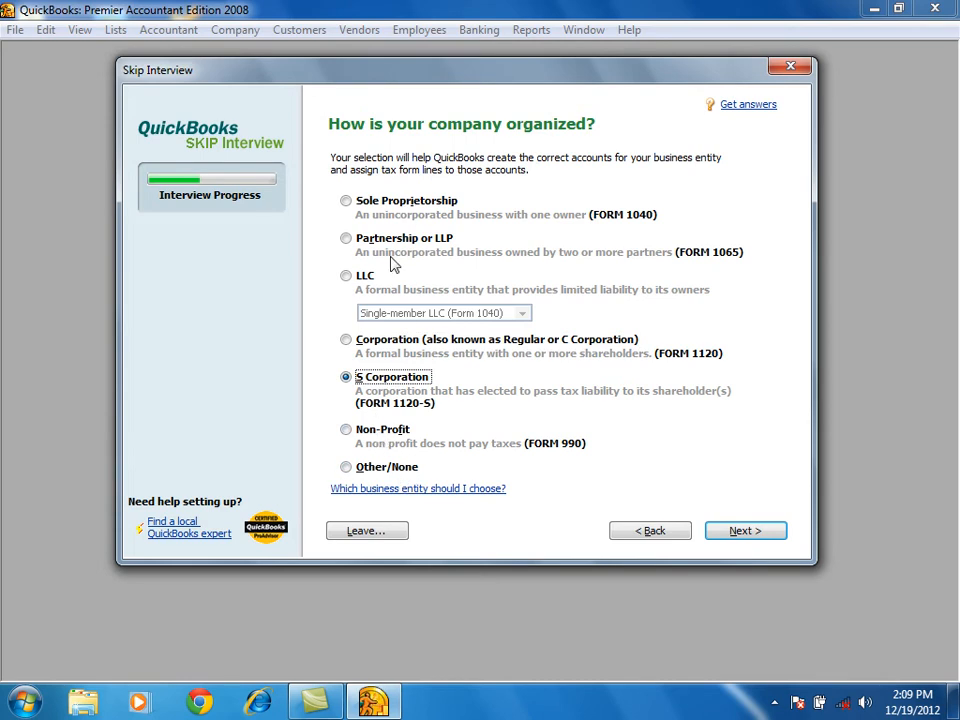
Set the company organization to Other/None and start the fiscal year in January.
click(364, 475)
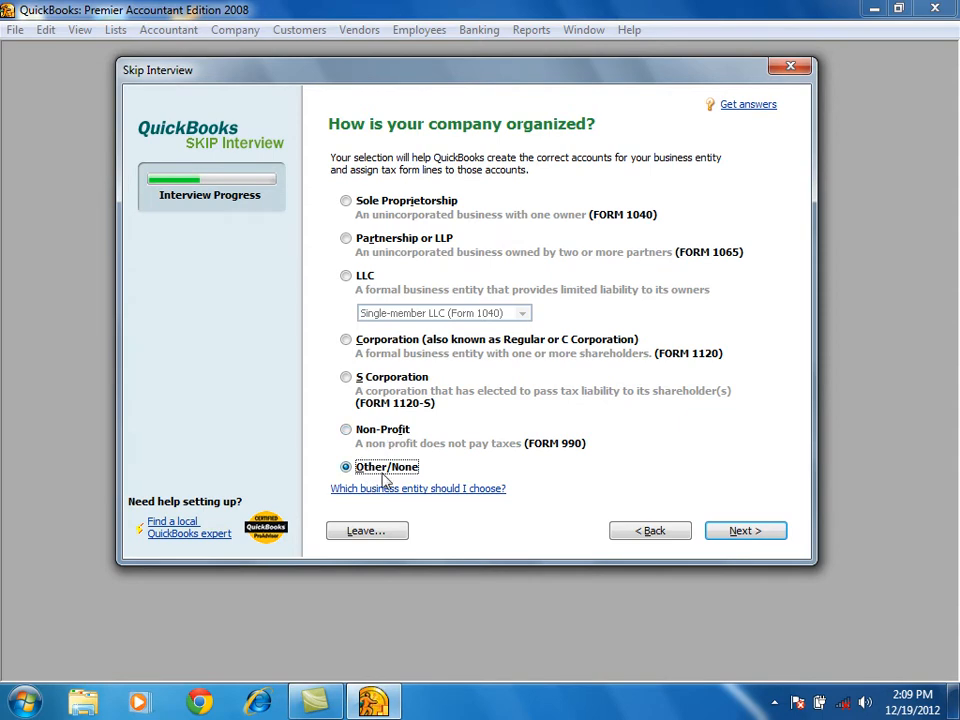
click(747, 535)
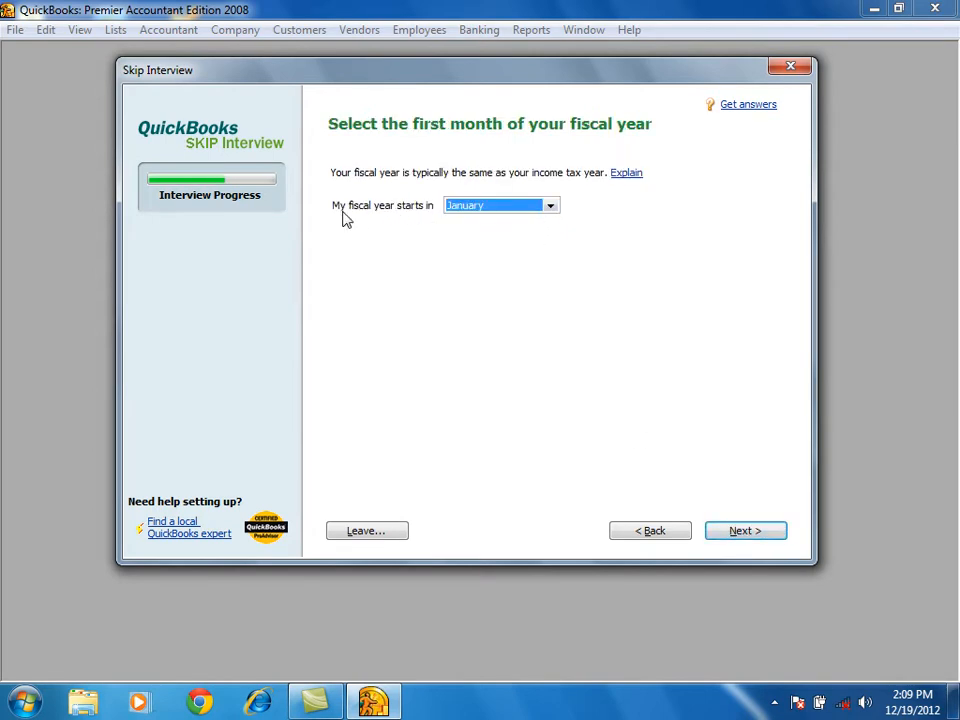
click(550, 209)
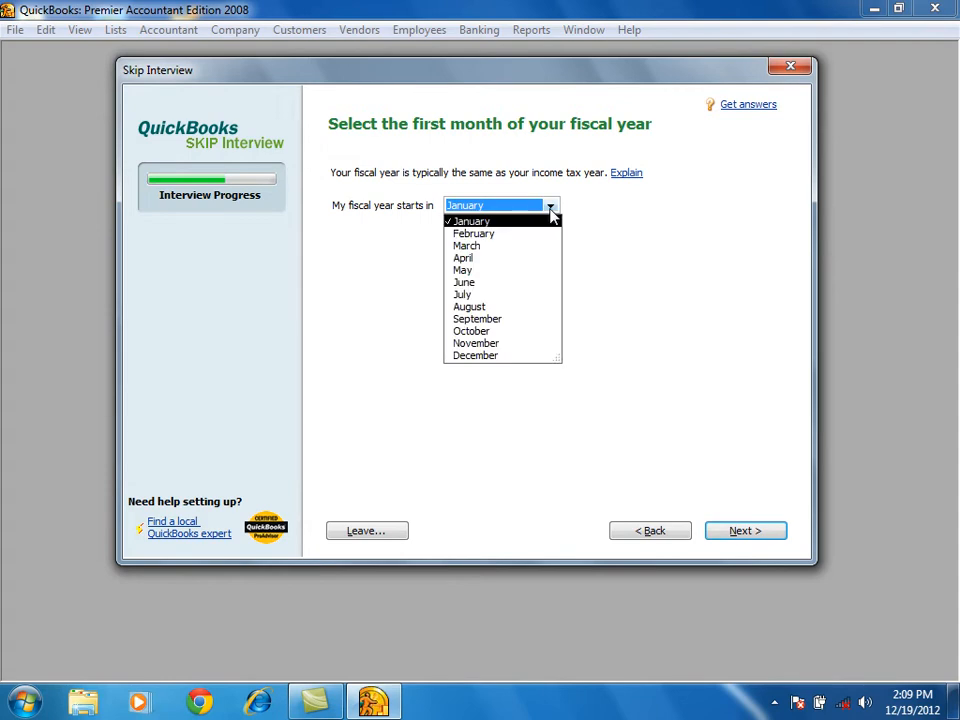
click(489, 224)
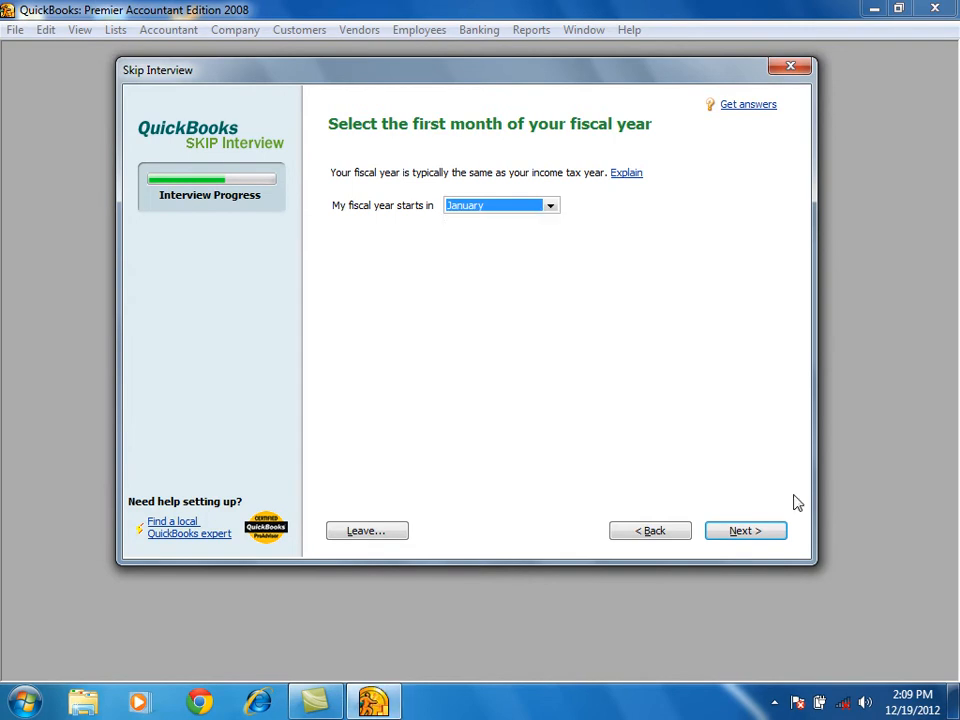
click(748, 533)
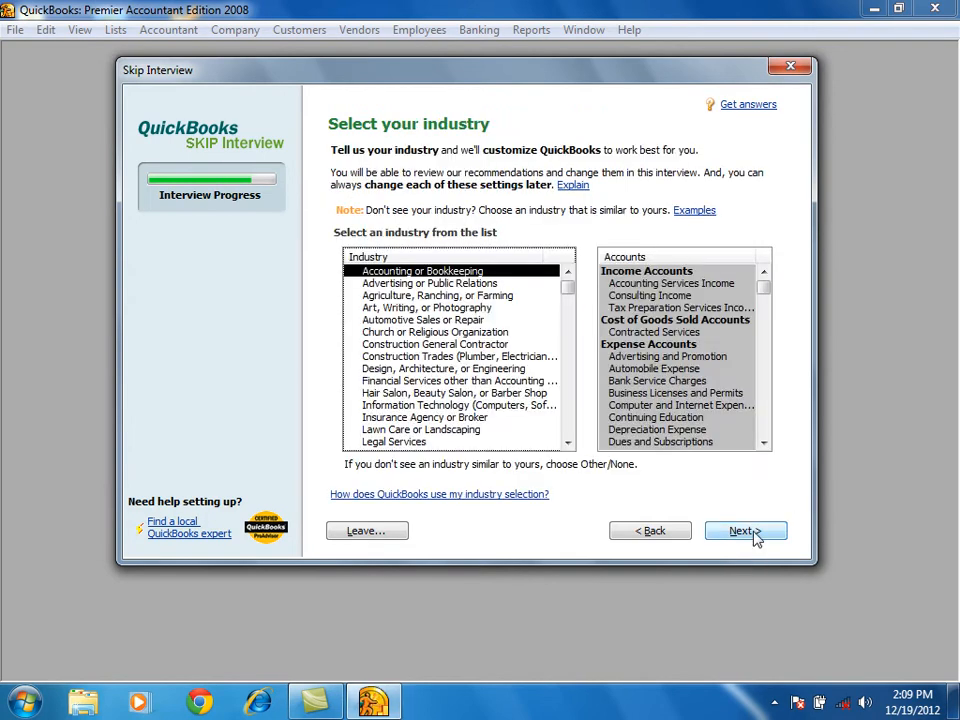
Compare the accounts suggested for industries such as Accounting or Bookkeeping, Agriculture, Financial Services and Construction Trades.
click(408, 294)
click(410, 322)
click(415, 357)
click(417, 371)
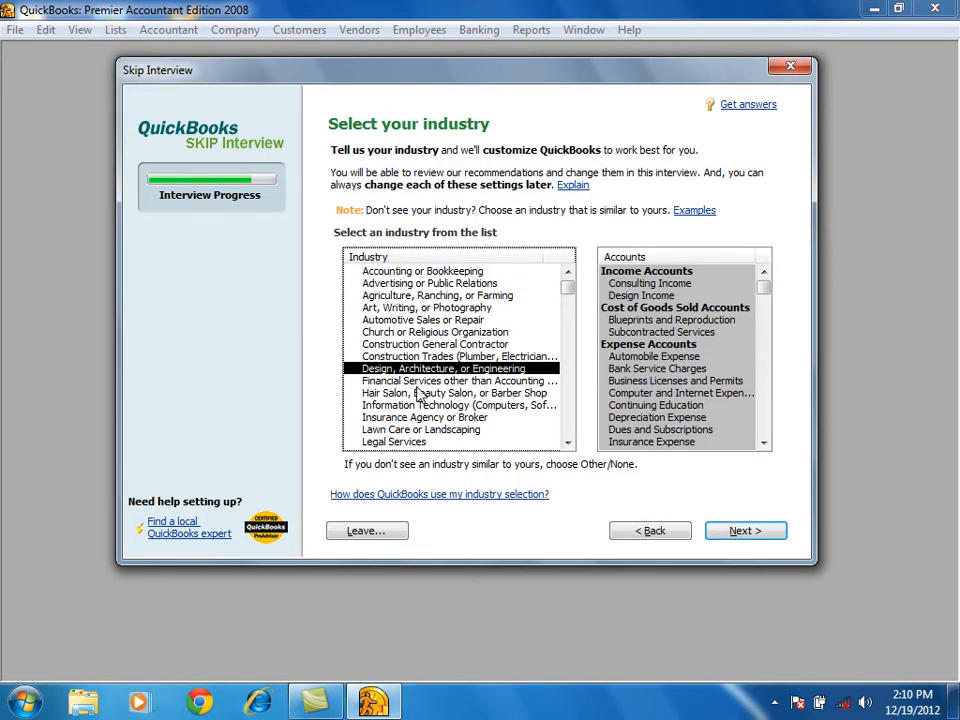
click(405, 272)
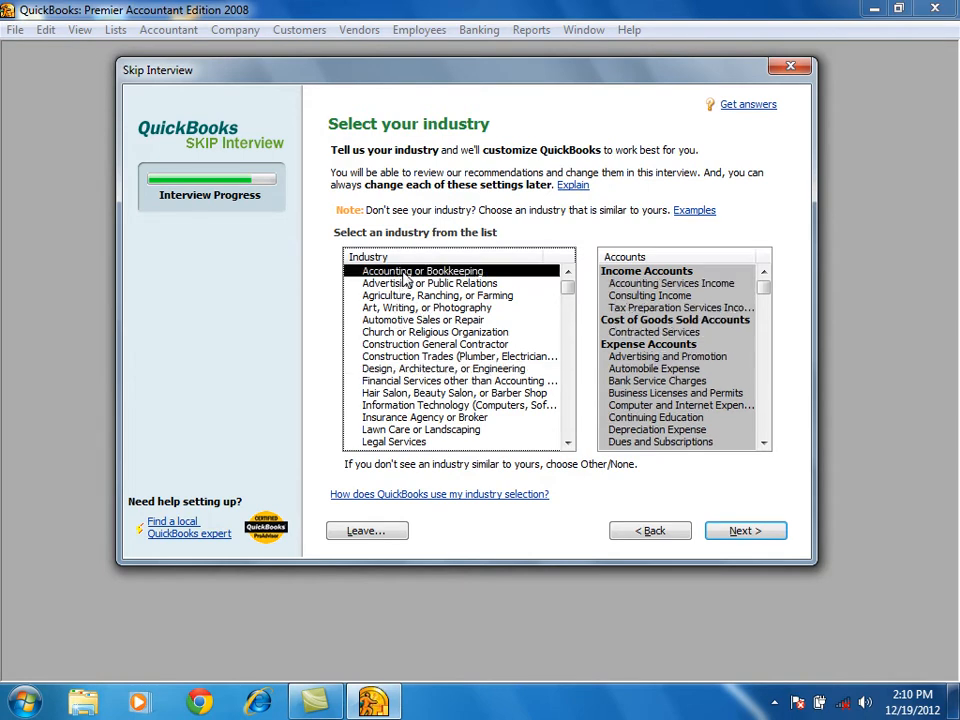
click(386, 298)
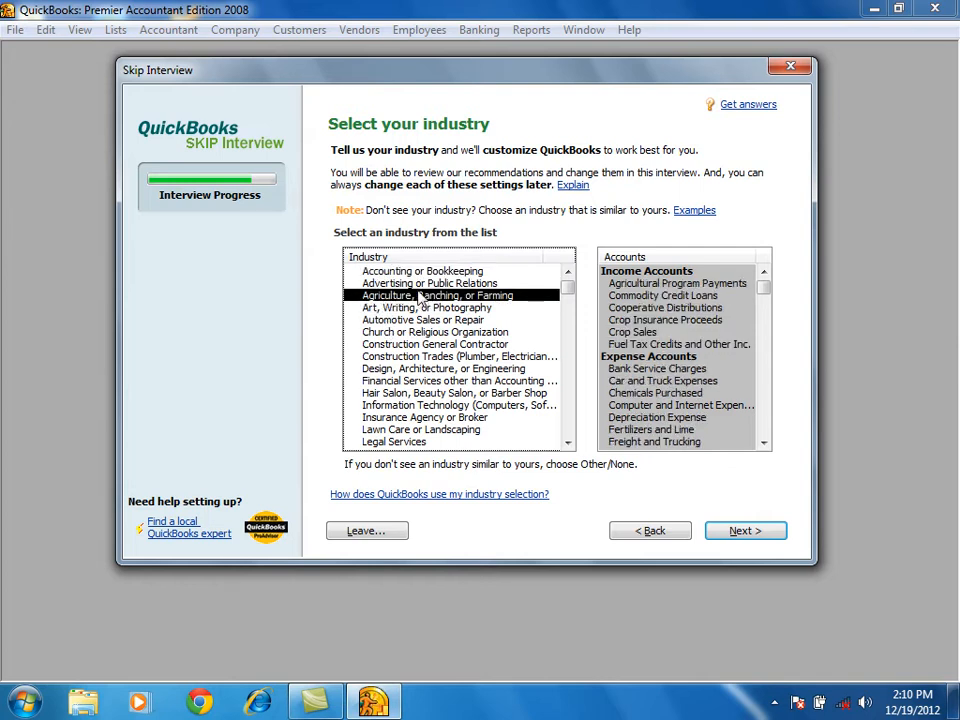
click(394, 382)
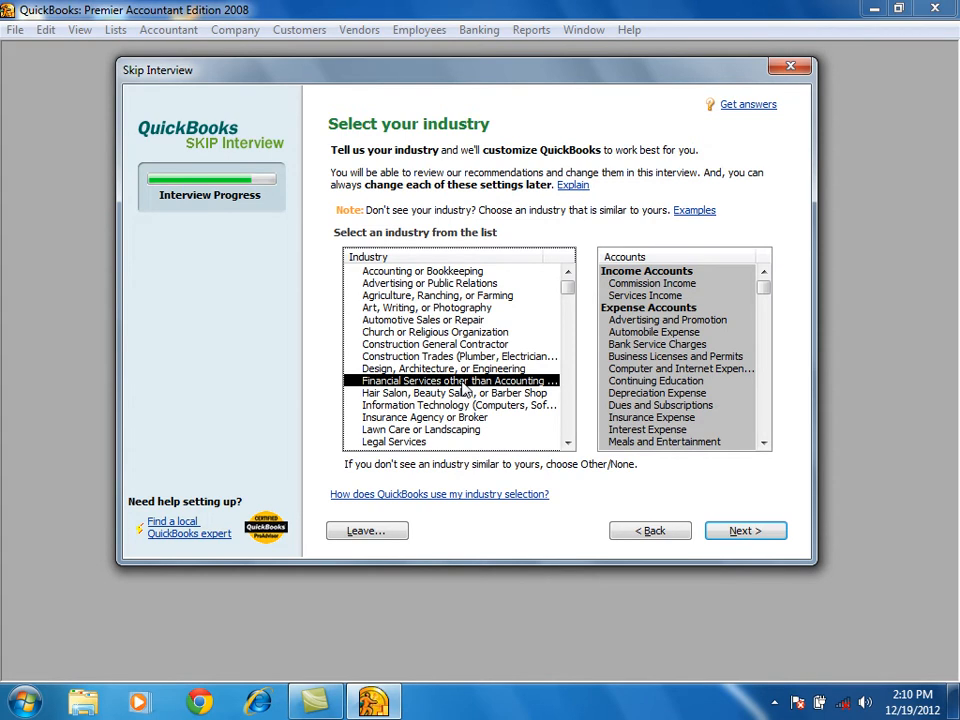
click(406, 357)
mouse_move(570, 285)
mouse_down()
mouse_move(573, 425)
mouse_move(568, 274)
mouse_up()
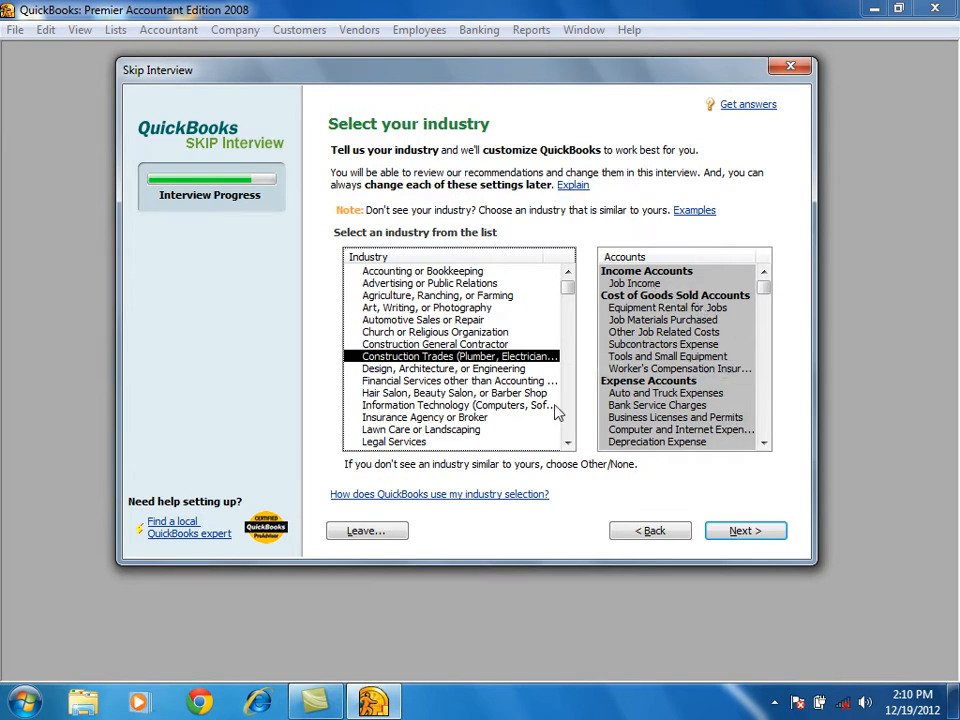
Examine the accounts suggested for industries at the end of the list, such as Retail Shop or Online Commerce and Sales: Independent Agent.
drag(569, 298, 575, 463)
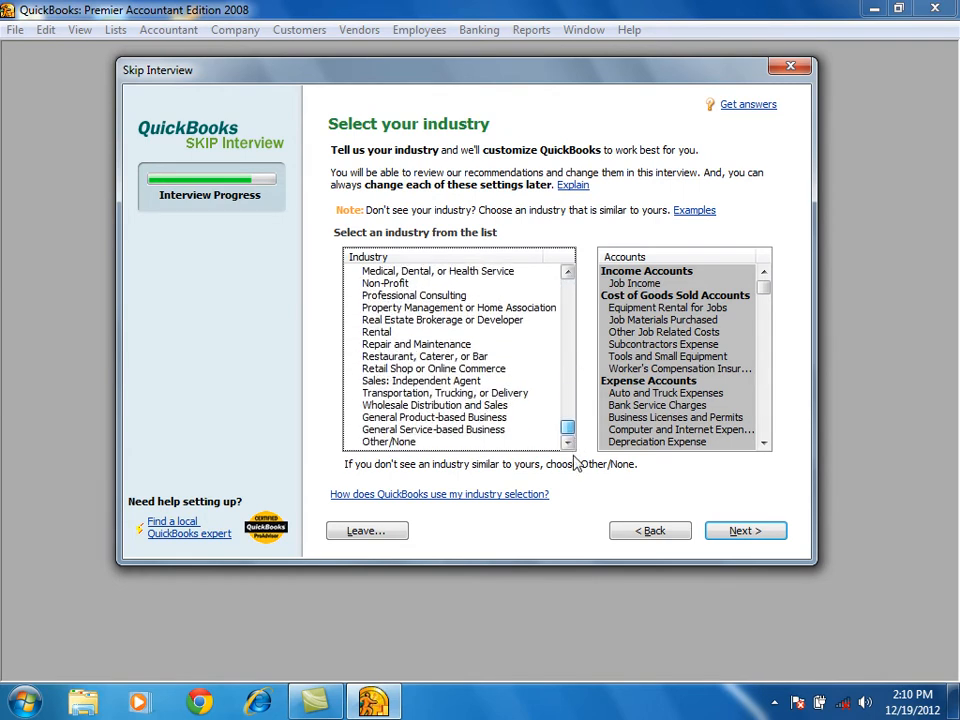
click(447, 356)
click(398, 308)
click(420, 370)
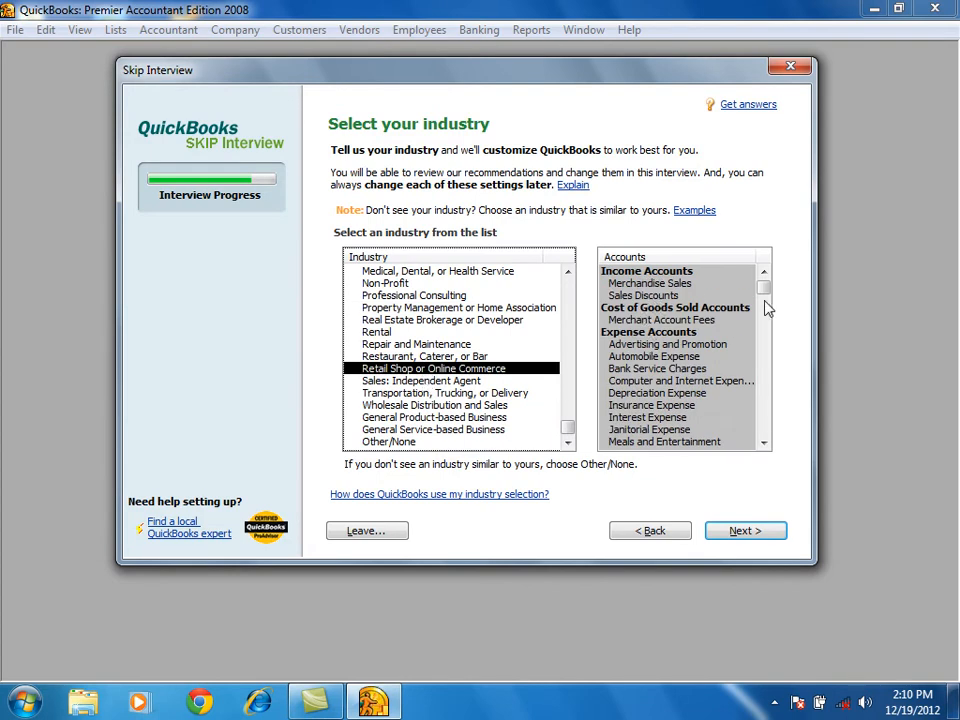
mouse_move(767, 294)
mouse_down()
mouse_move(765, 439)
mouse_move(761, 274)
mouse_up()
click(390, 441)
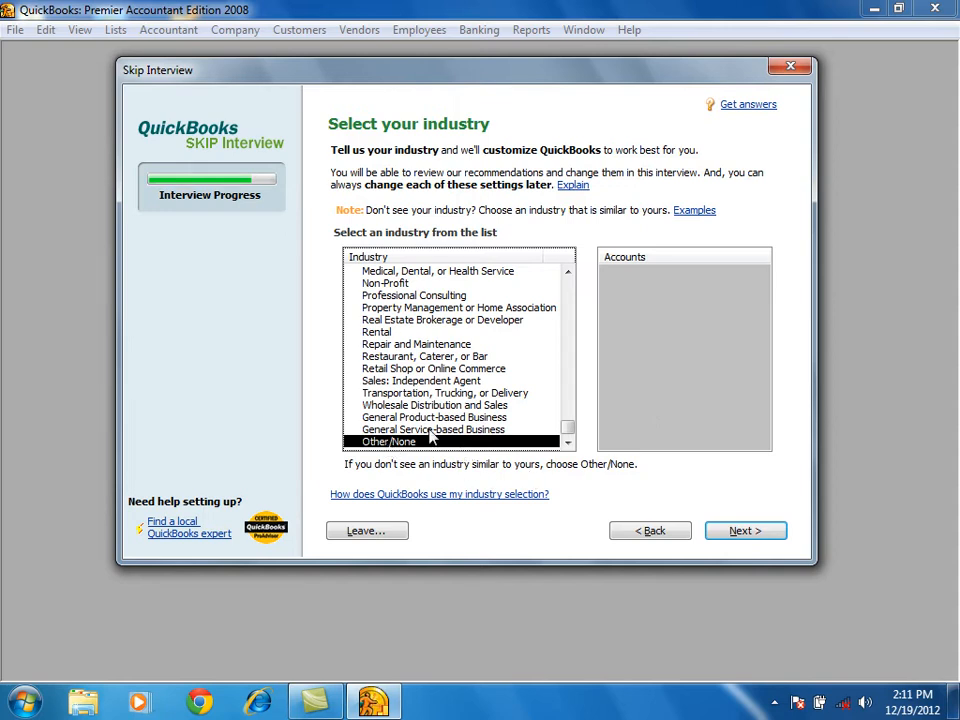
click(432, 380)
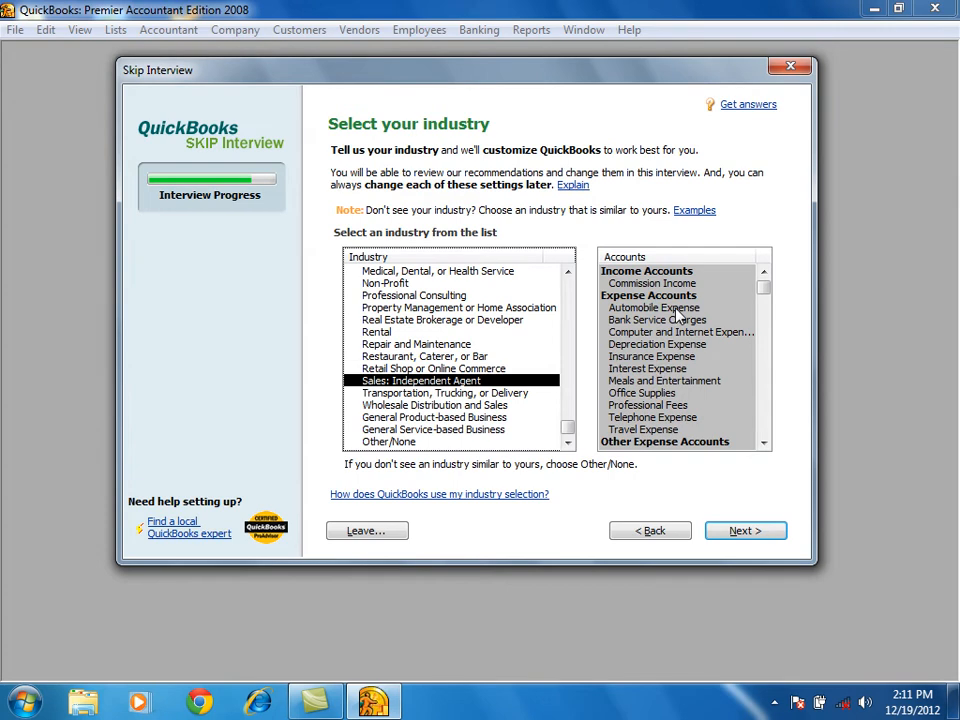
Set the industry to Other/None and save the company file as psdi 200 in the Company Files folder.
click(398, 441)
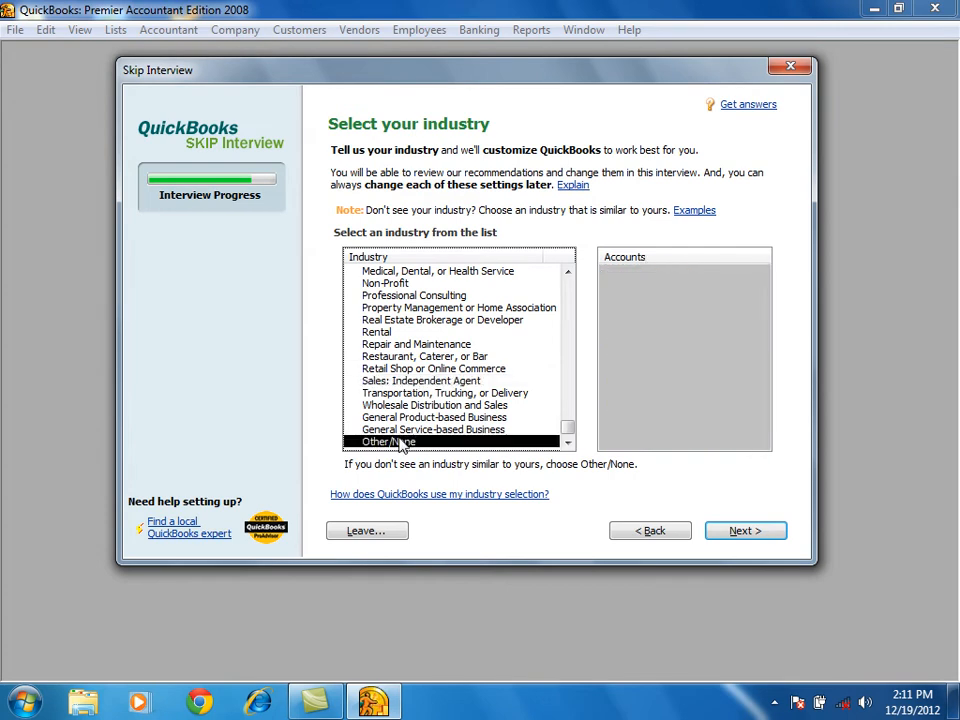
click(750, 539)
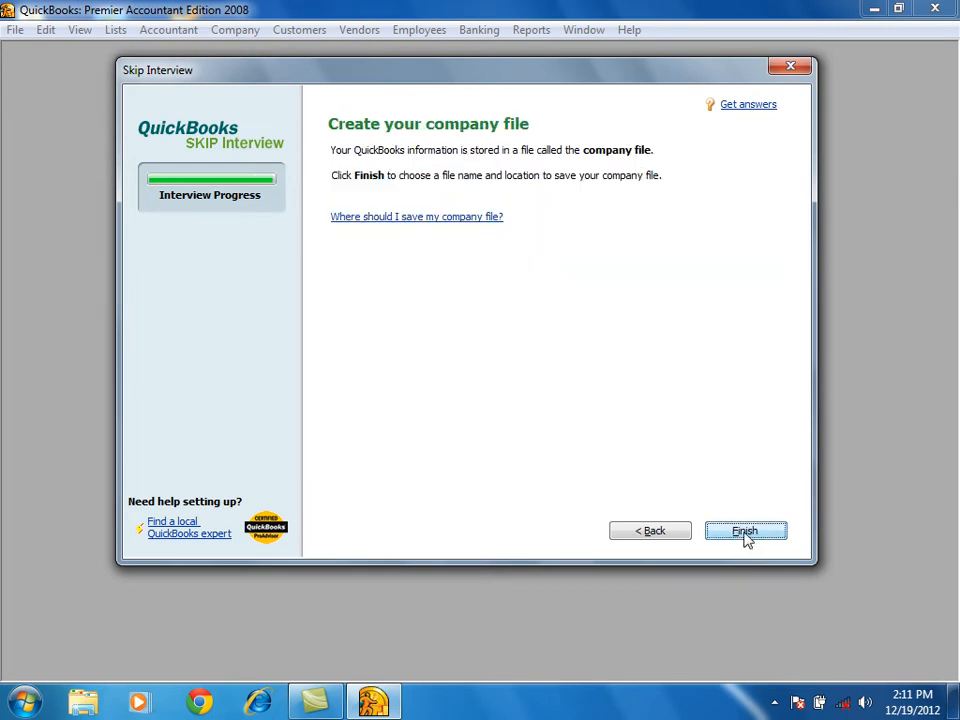
click(747, 538)
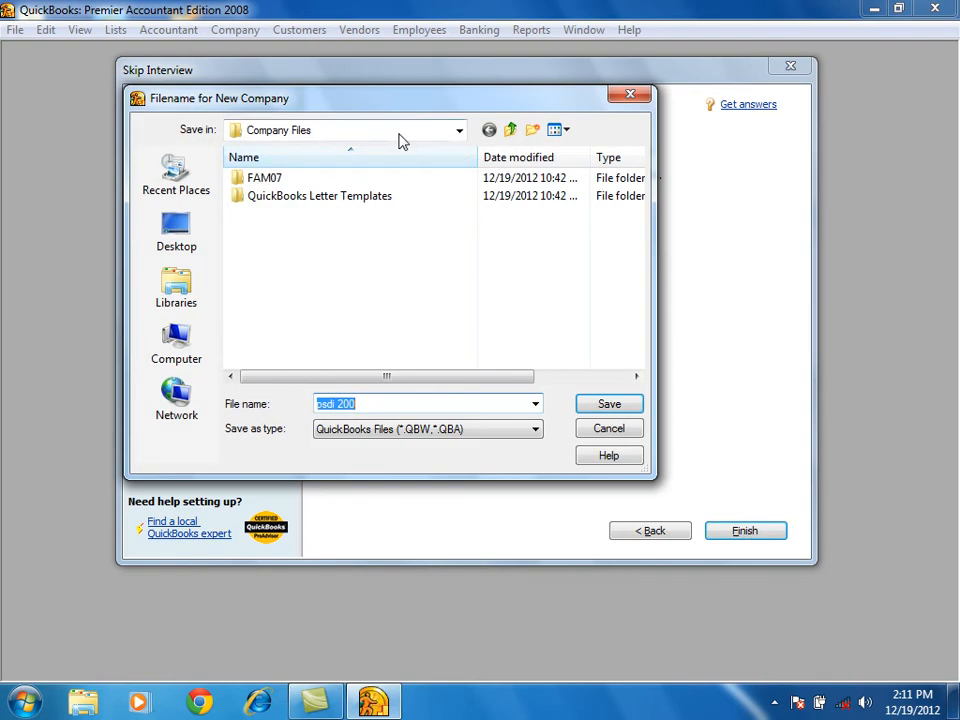
click(457, 132)
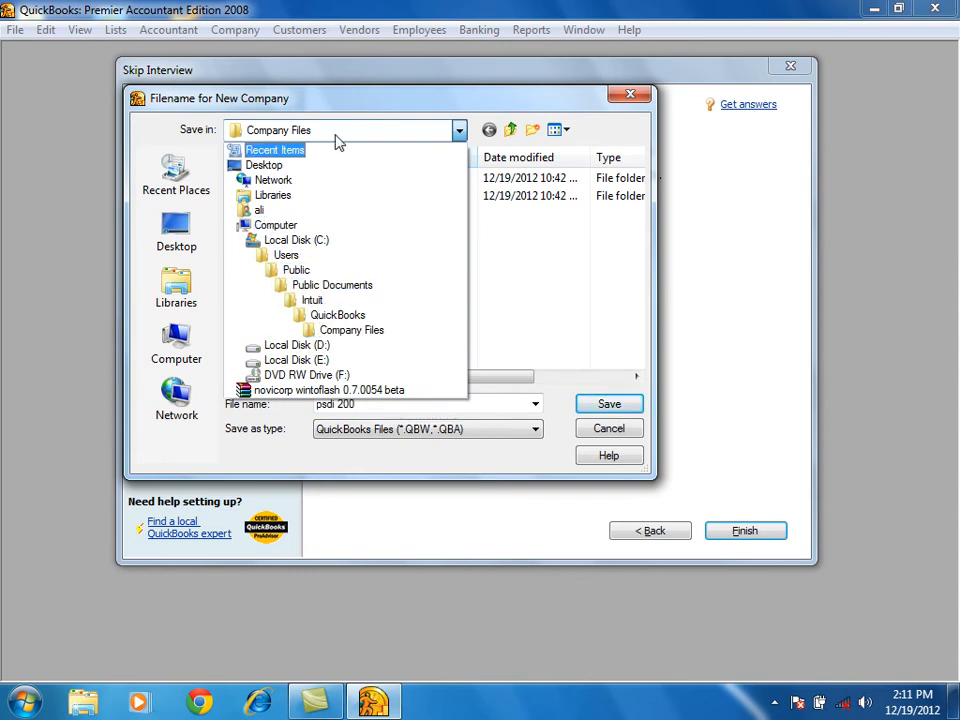
click(613, 405)
click(613, 405)
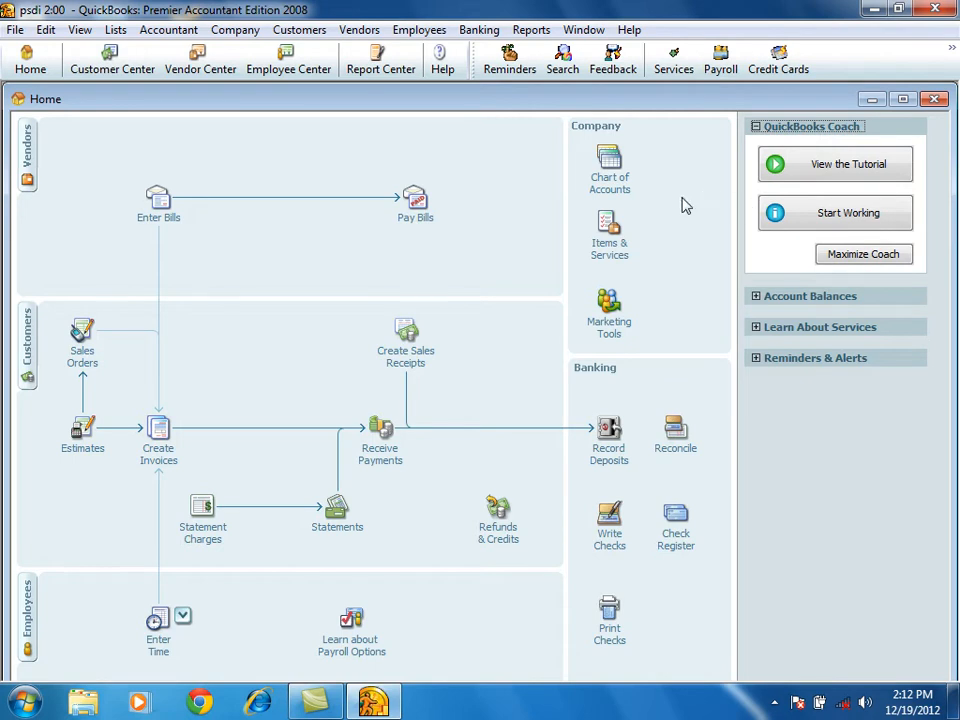
View the company's chart of accounts, close it, and maximize the Home window.
click(621, 190)
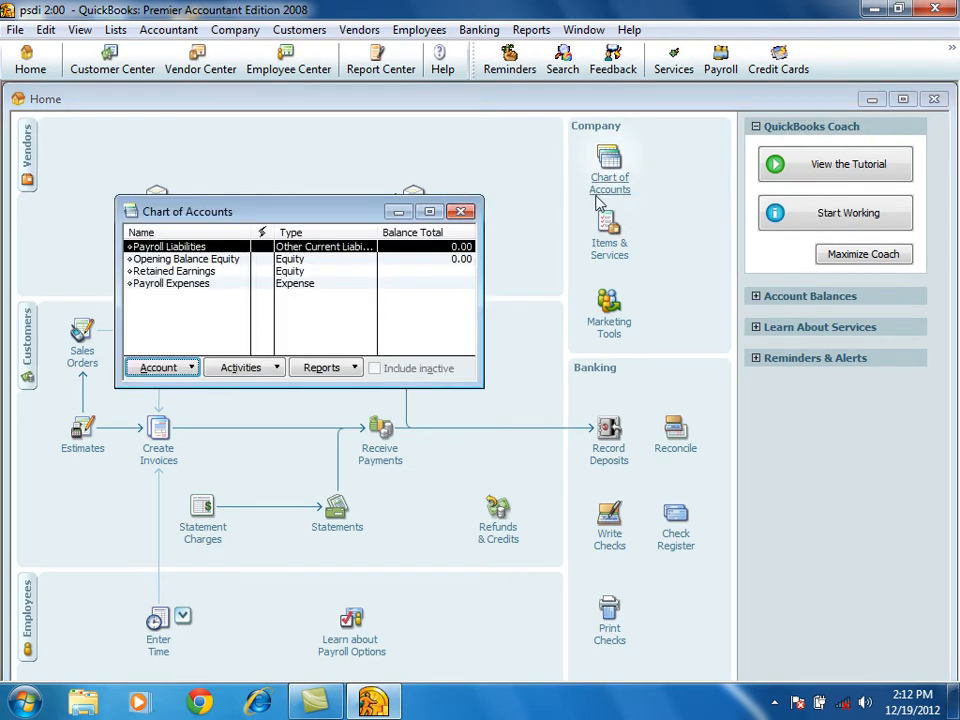
click(461, 213)
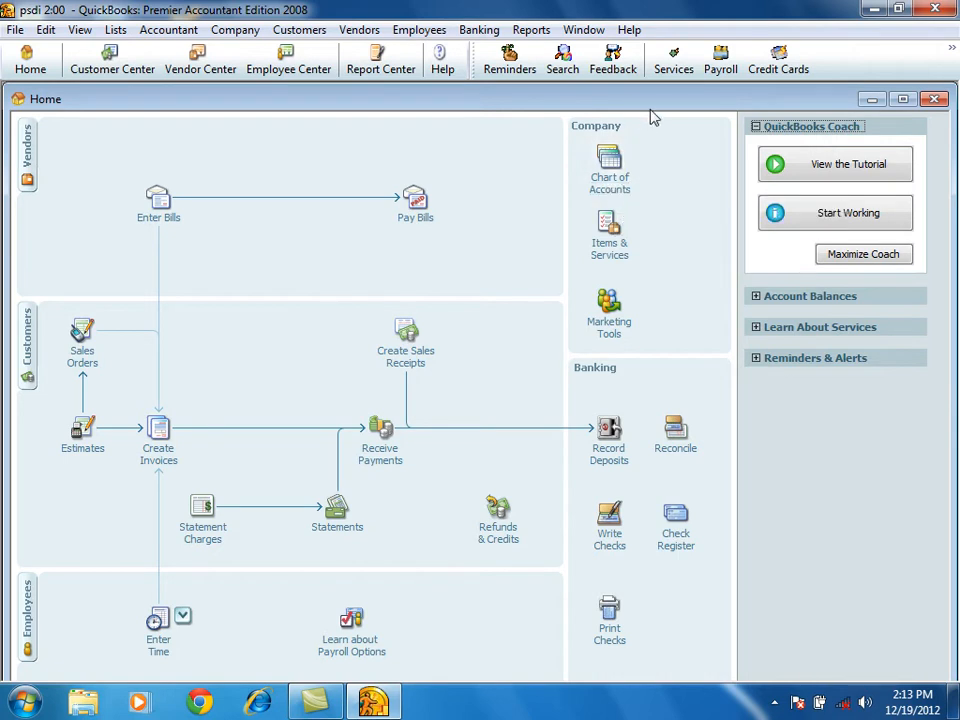
click(902, 100)
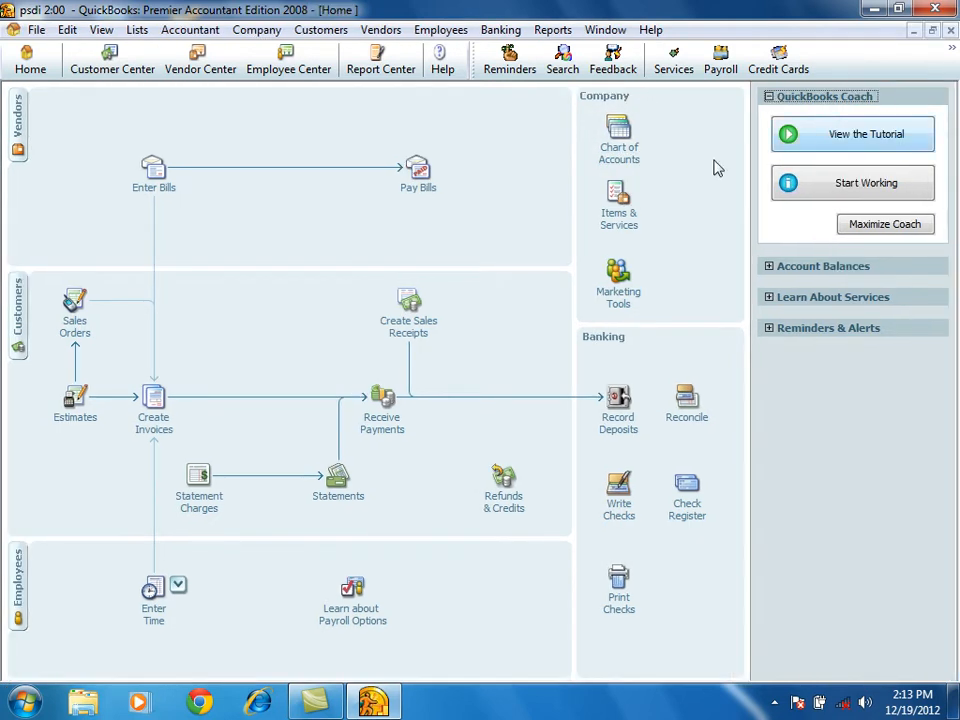
click(618, 157)
click(950, 31)
Start a new account in the company's chart of accounts with Income as its account type.
click(636, 156)
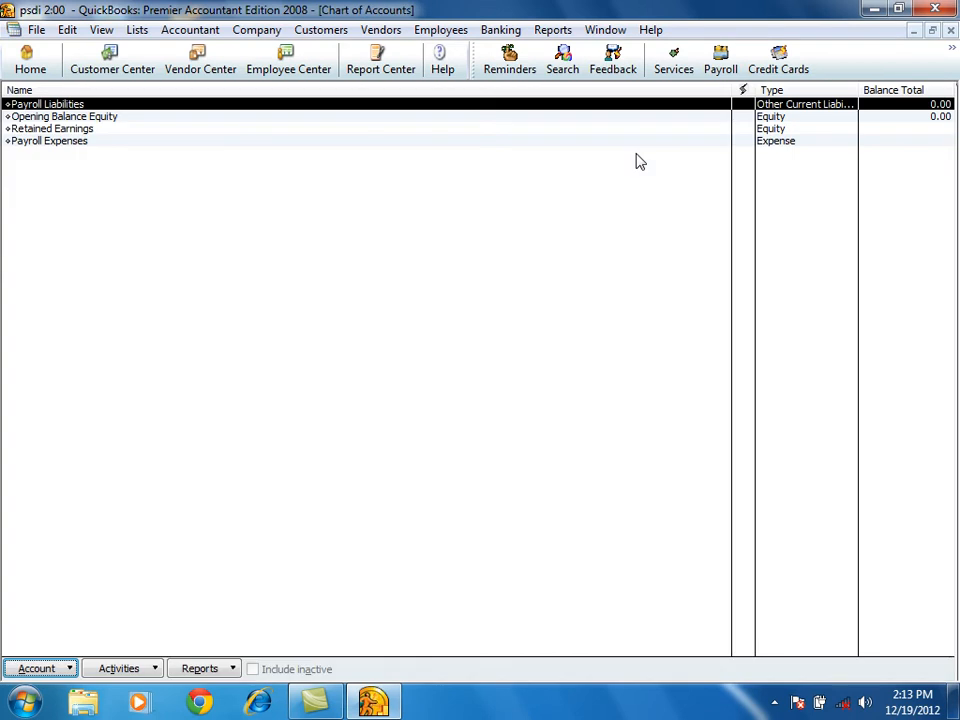
click(62, 669)
click(66, 374)
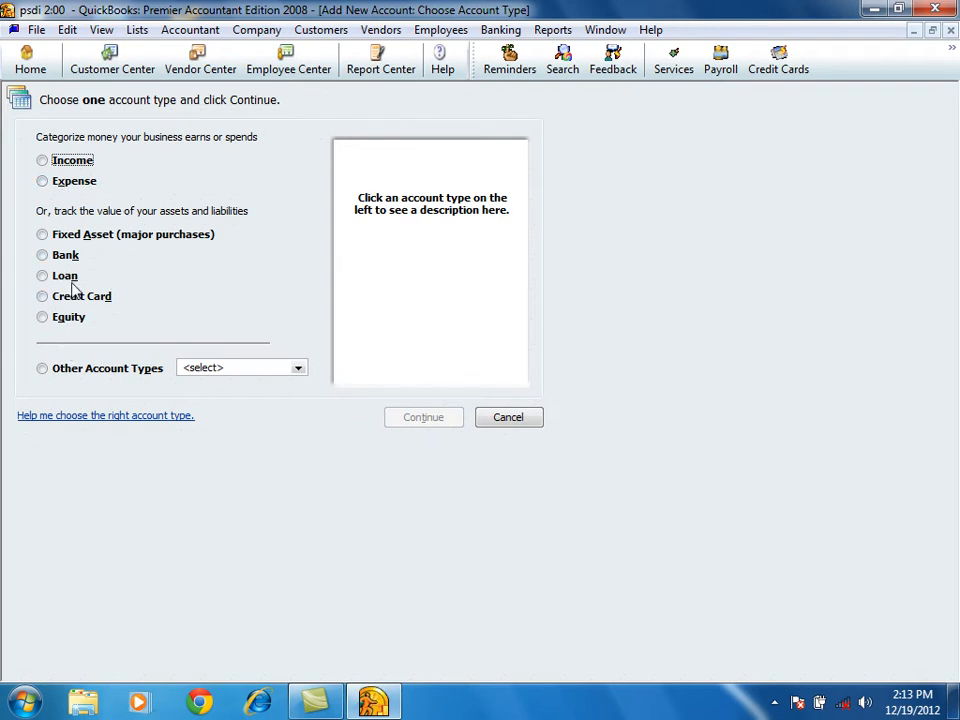
click(56, 371)
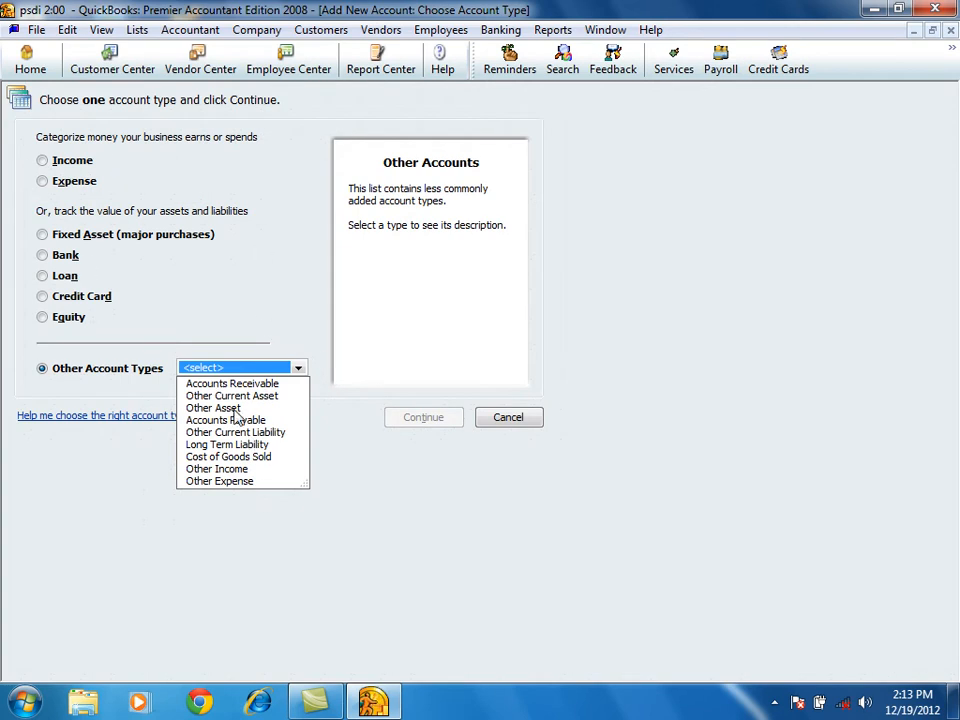
click(73, 260)
click(74, 260)
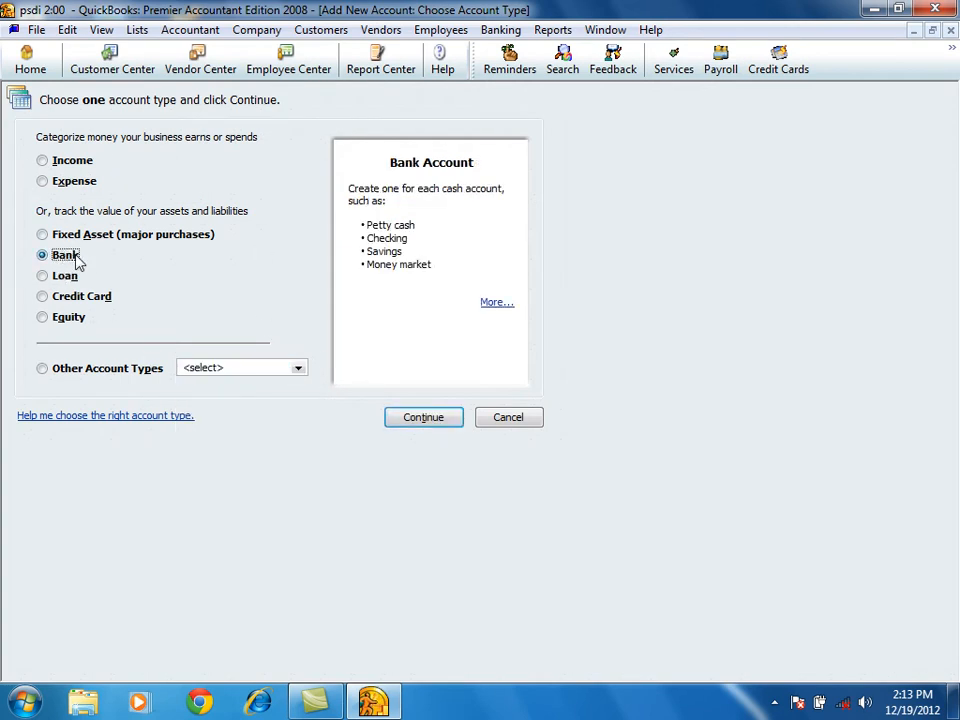
click(68, 160)
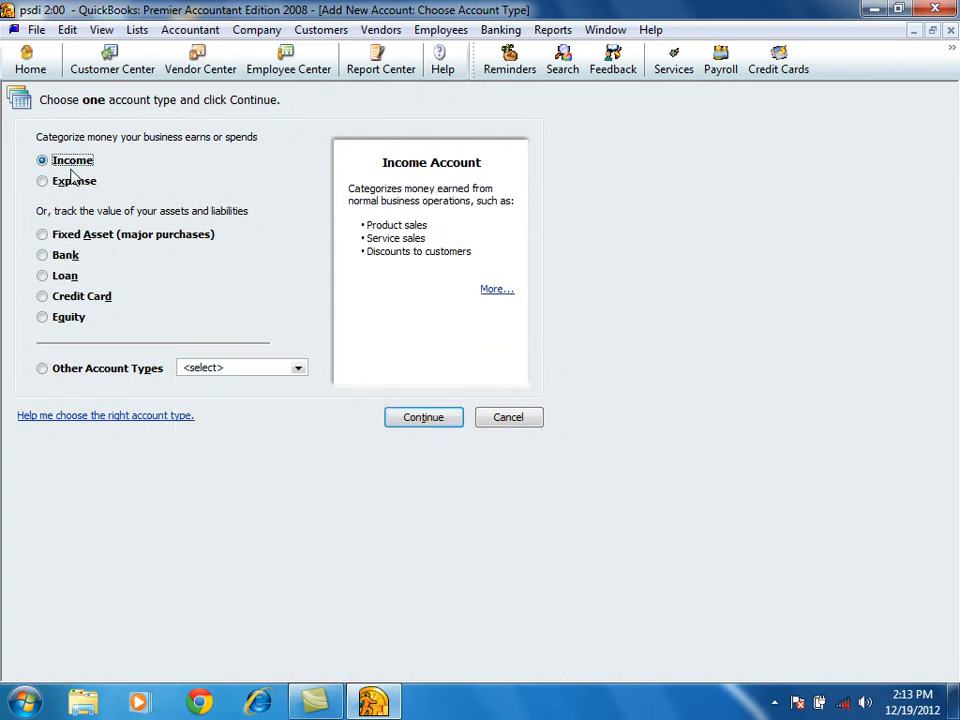
click(424, 418)
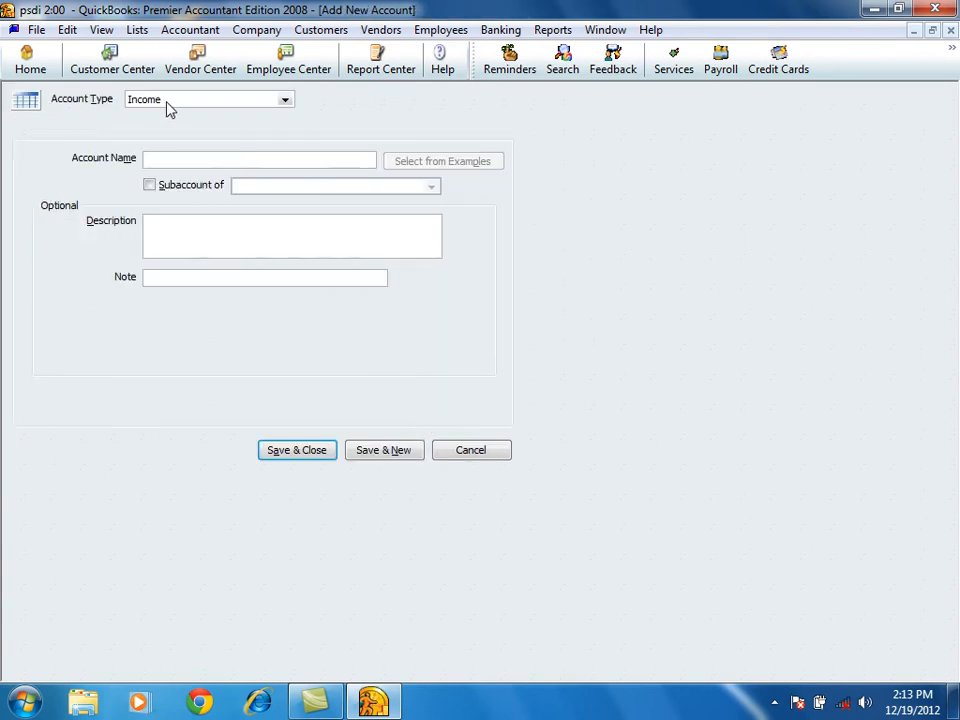
Change the new account's type to Bank and name the account cash in hand.
click(285, 103)
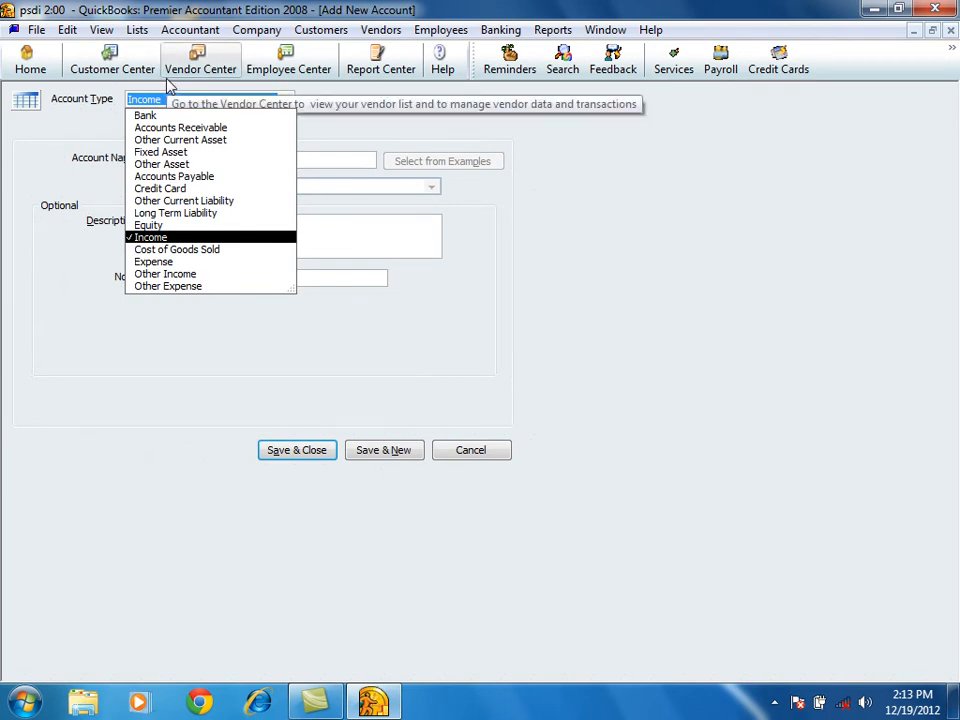
click(624, 214)
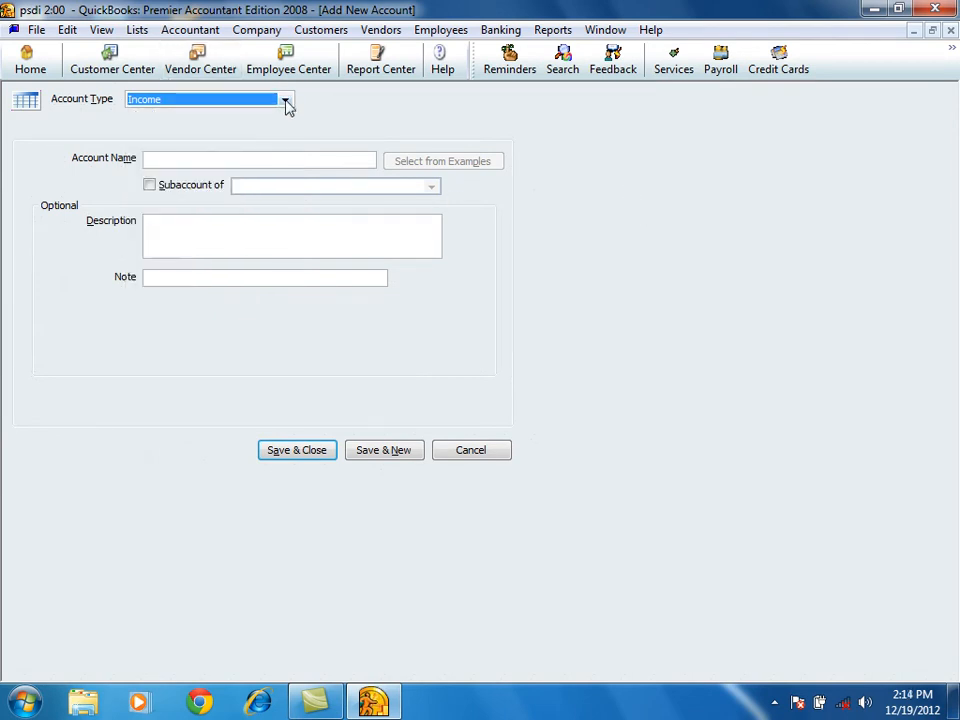
click(287, 104)
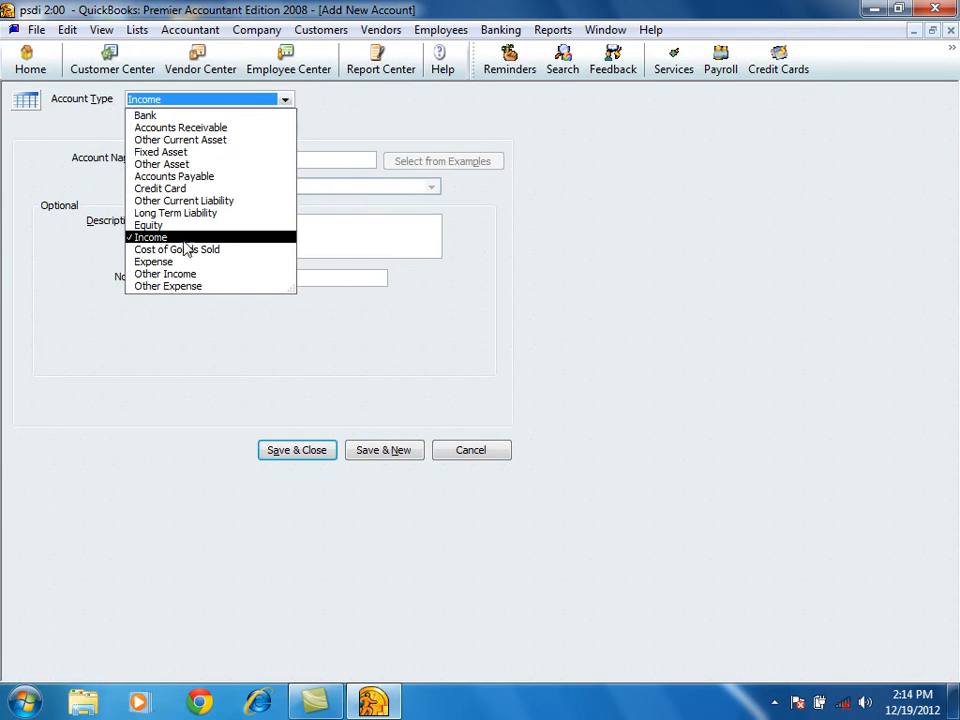
click(145, 118)
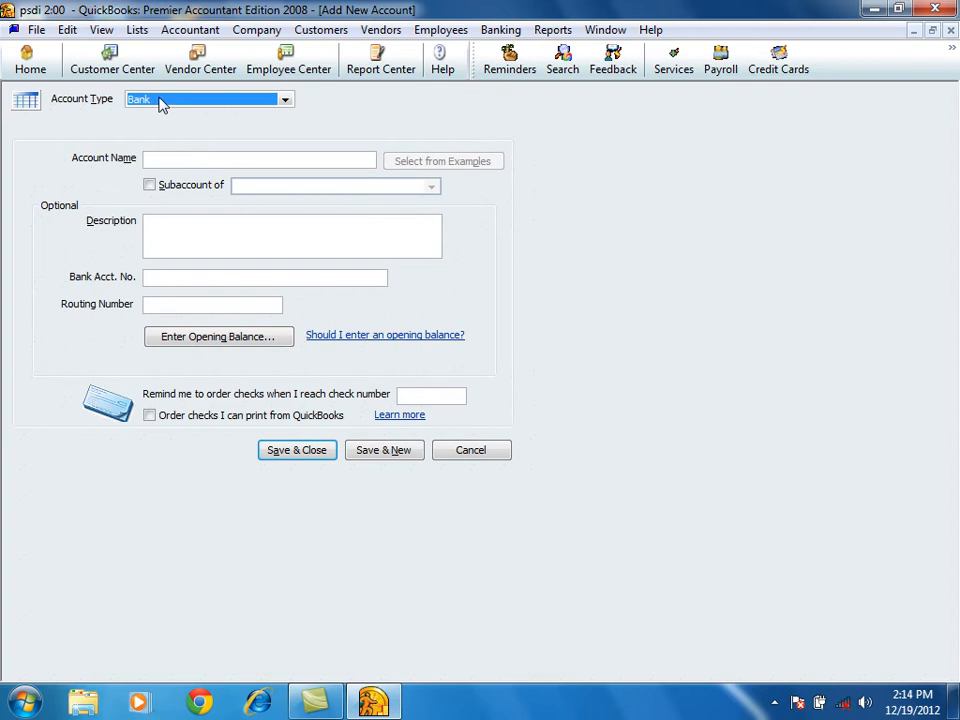
click(141, 106)
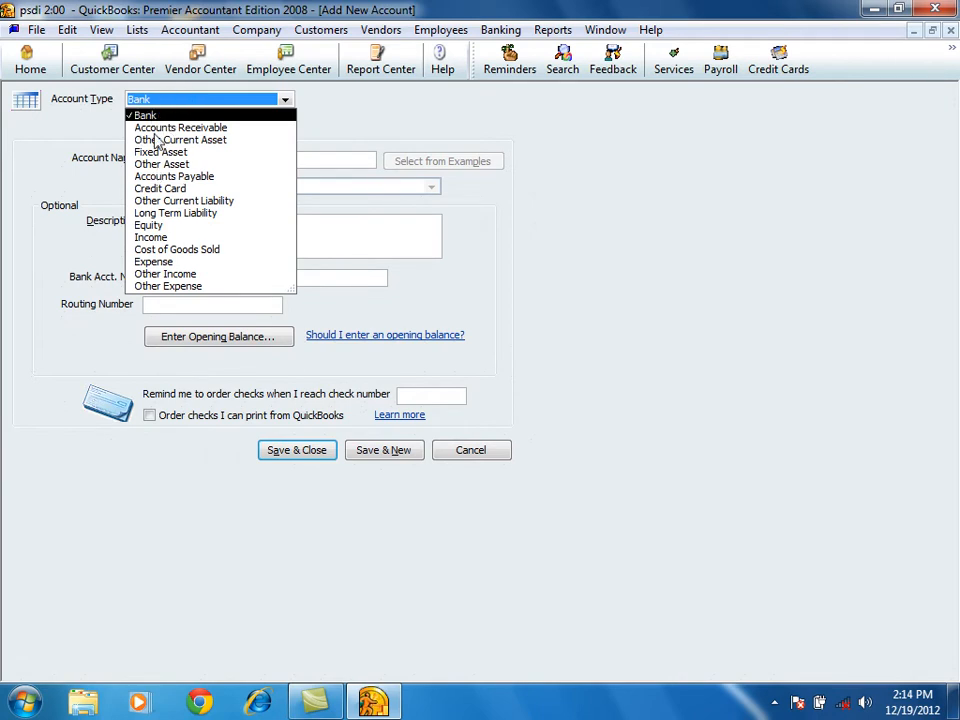
click(155, 117)
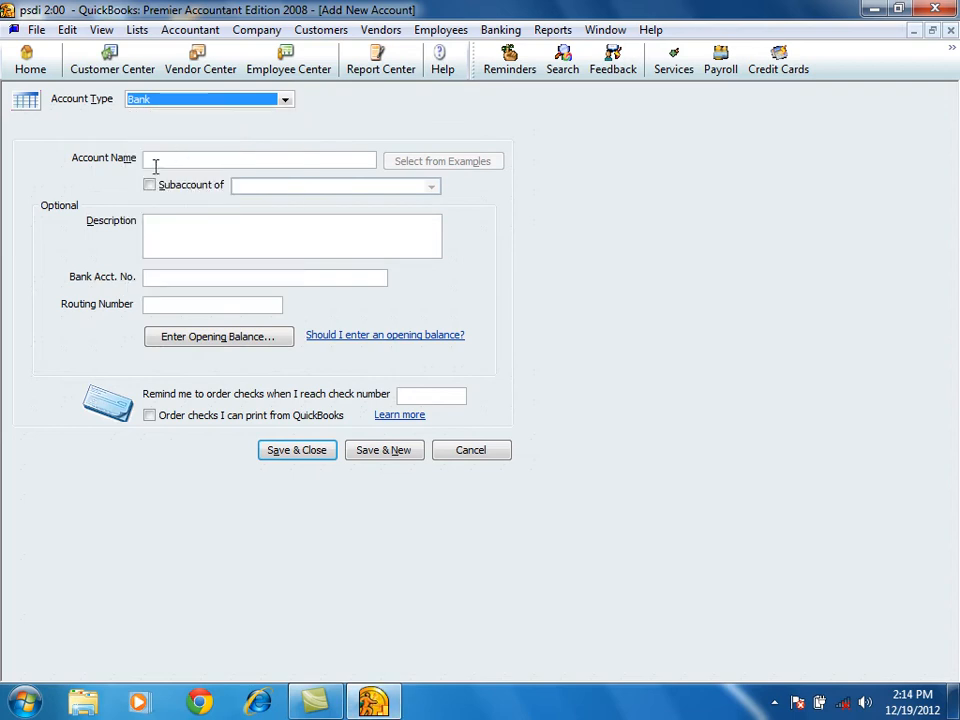
click(170, 158)
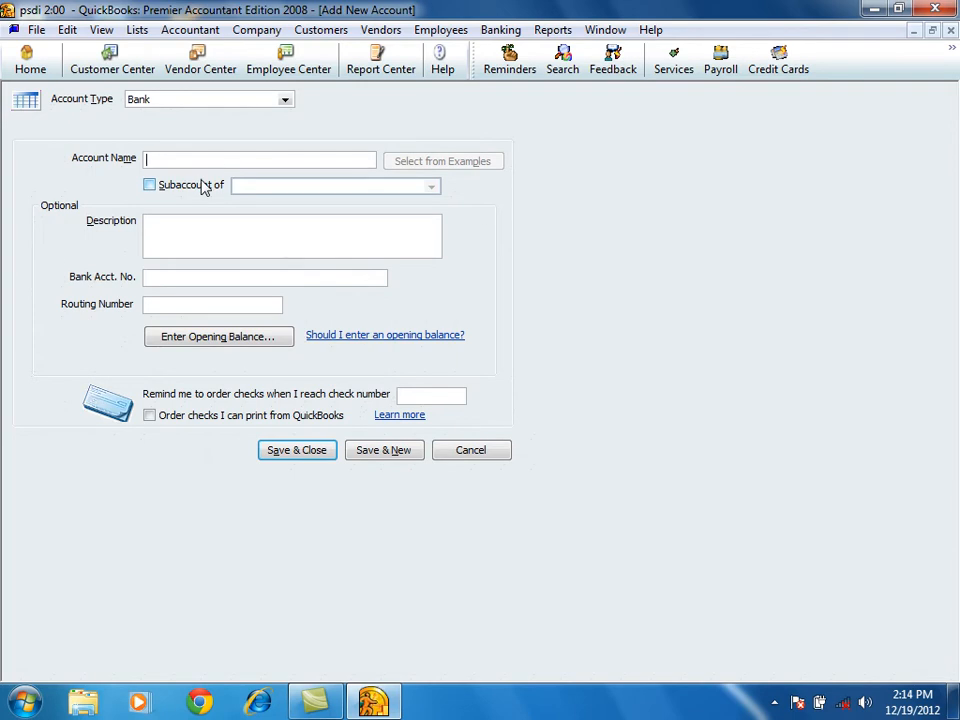
text(cash in hand)
Enter an opening balance of 60,998.00 with statement ending date 12/19/2012 for cash in hand, and save the account.
click(266, 343)
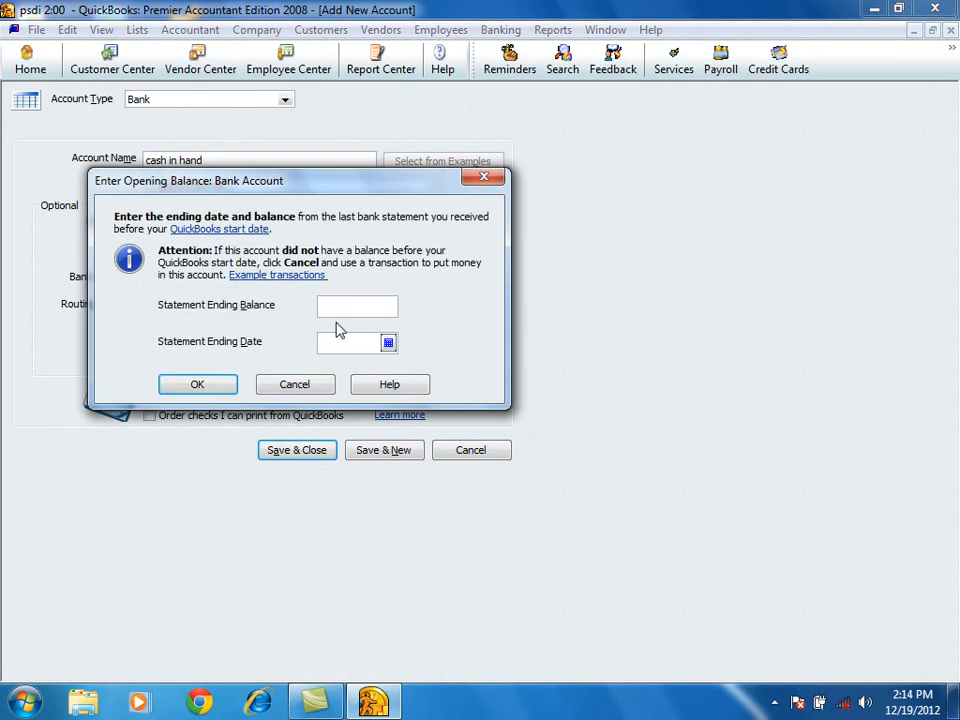
text(60,998)
key(Tab)
click(388, 342)
click(398, 437)
click(197, 390)
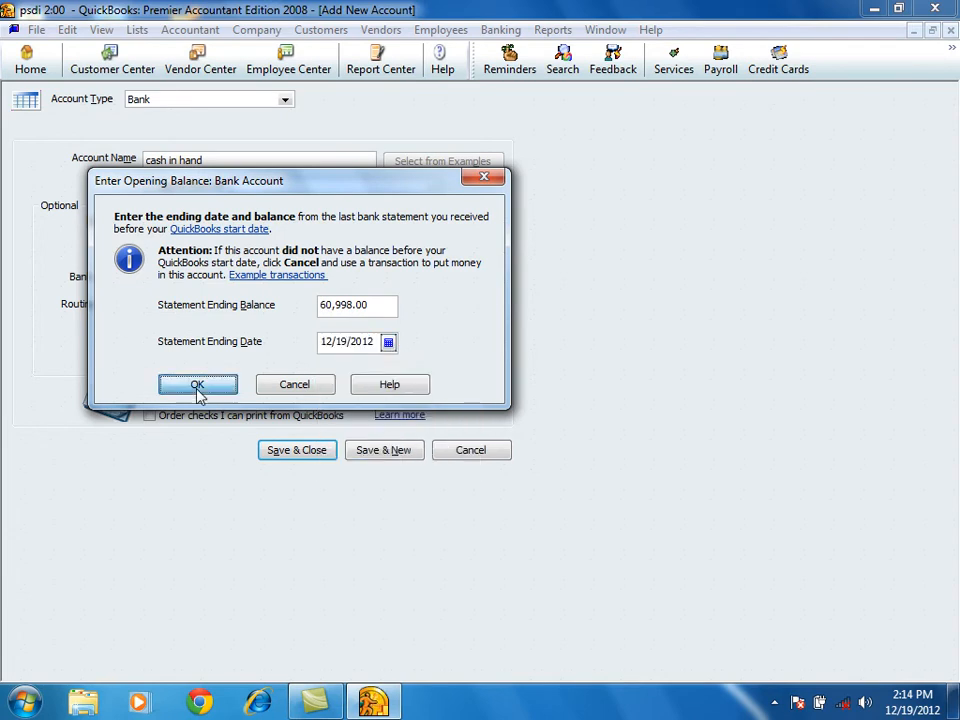
click(384, 451)
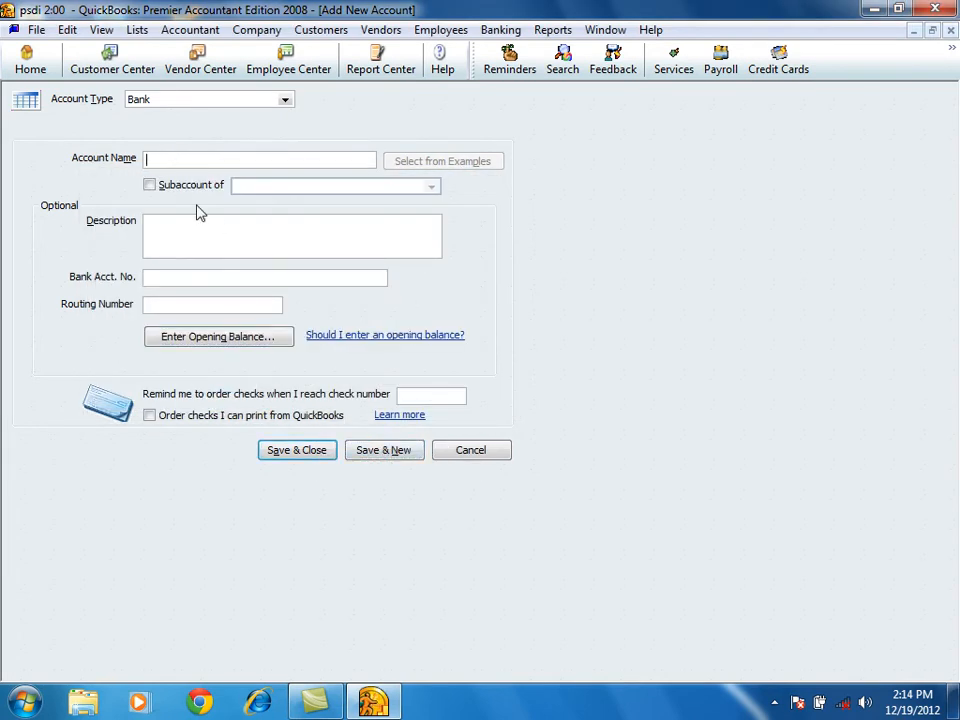
Add an Income account named sale and save it, keeping the form open for another account.
text(sale)
click(287, 100)
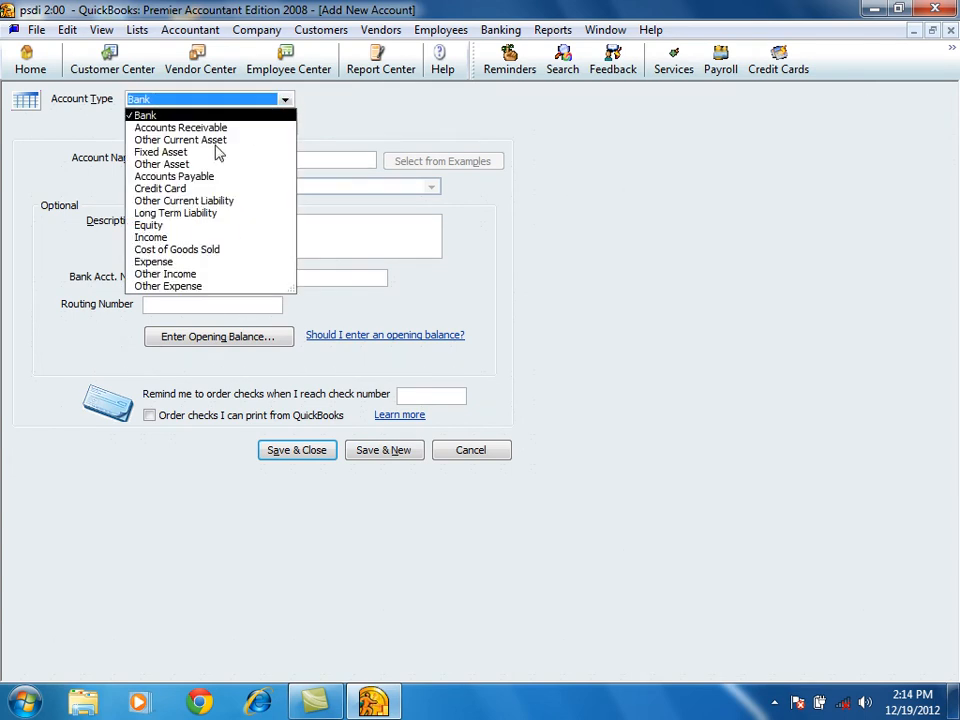
click(155, 238)
click(390, 451)
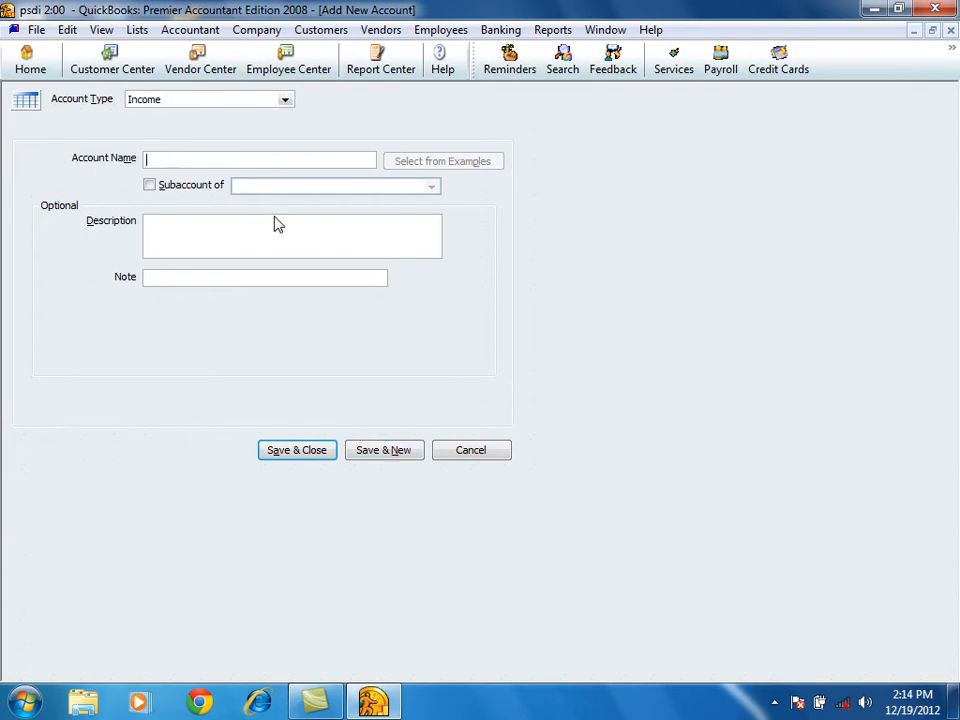
Add an Income account named service fee, save it, and close the chart of accounts.
click(285, 101)
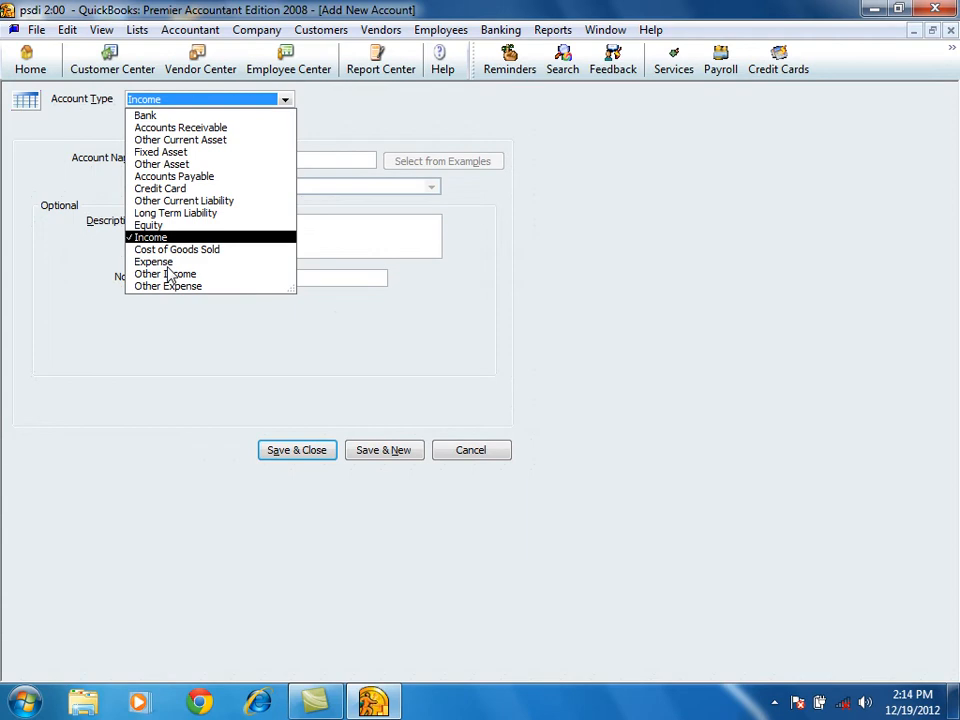
click(153, 237)
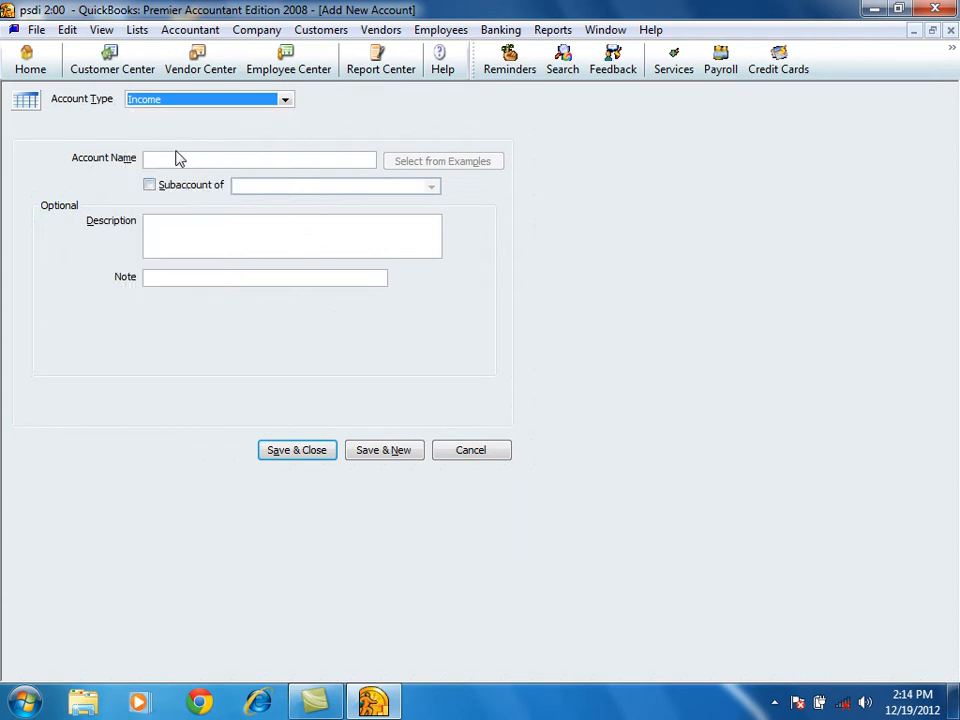
click(171, 161)
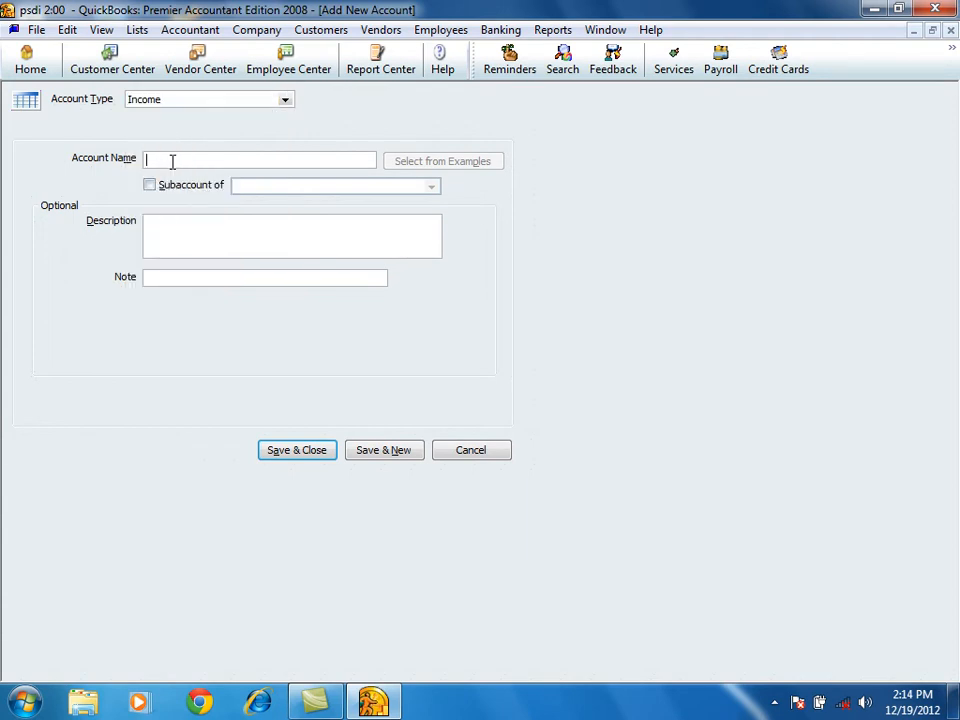
text(servicer)
key(BackSpace)
text(fee)
click(396, 450)
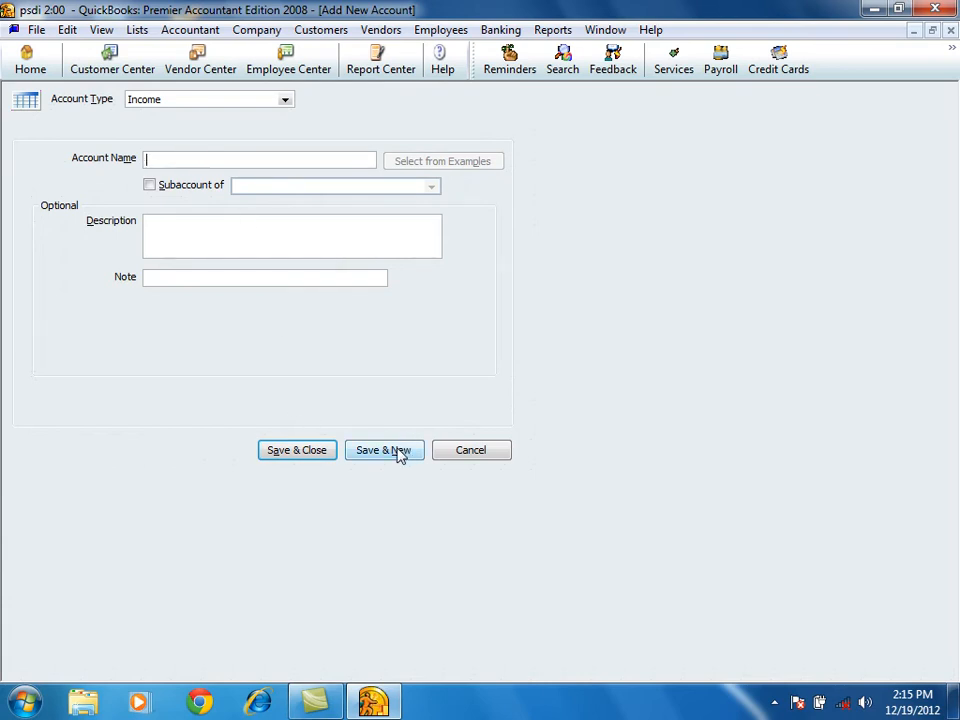
click(950, 30)
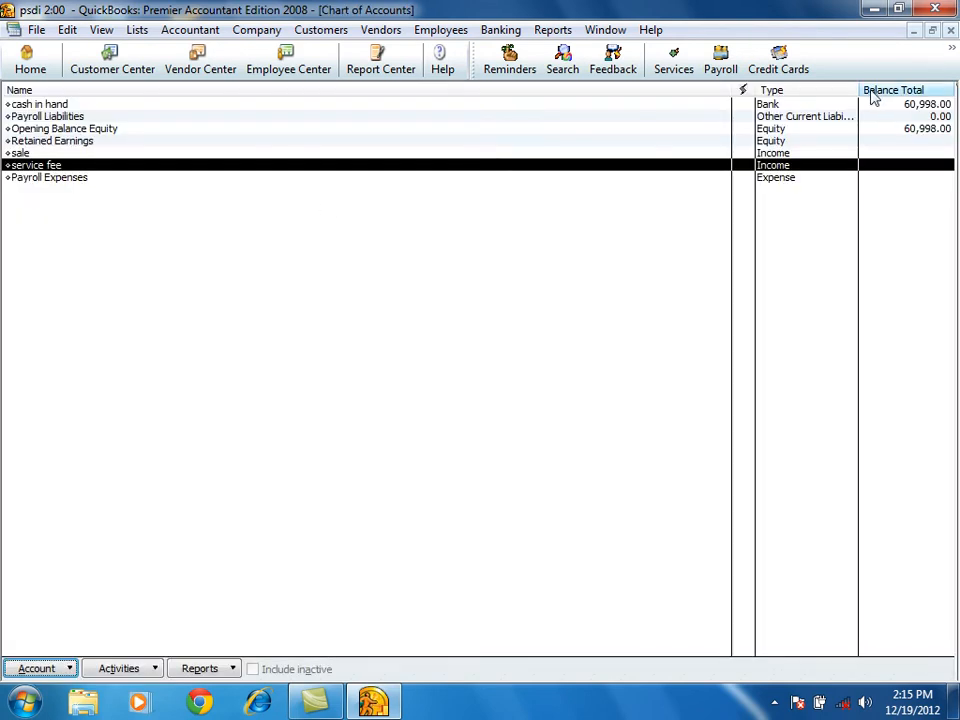
click(951, 31)
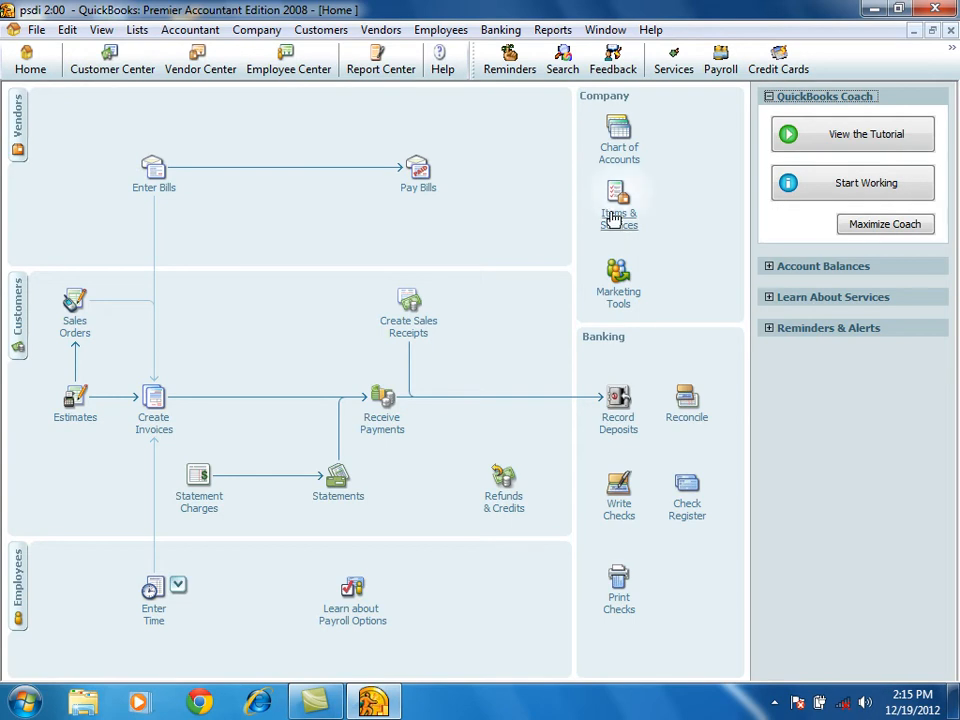
Start a new item of type Service in the item list and name it installation.
click(617, 220)
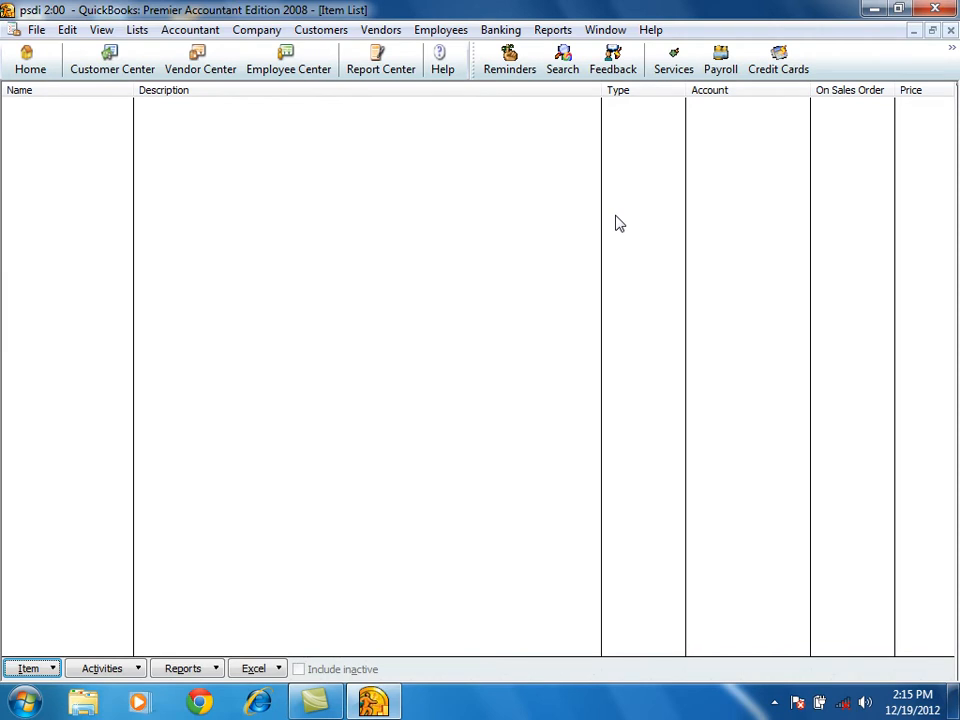
click(30, 668)
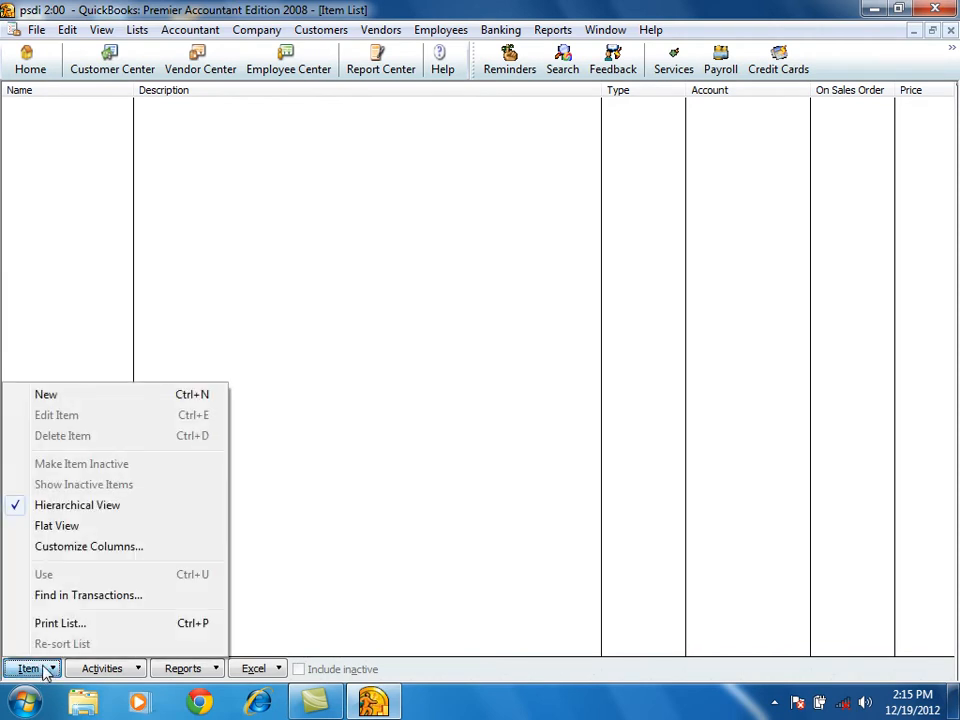
click(61, 404)
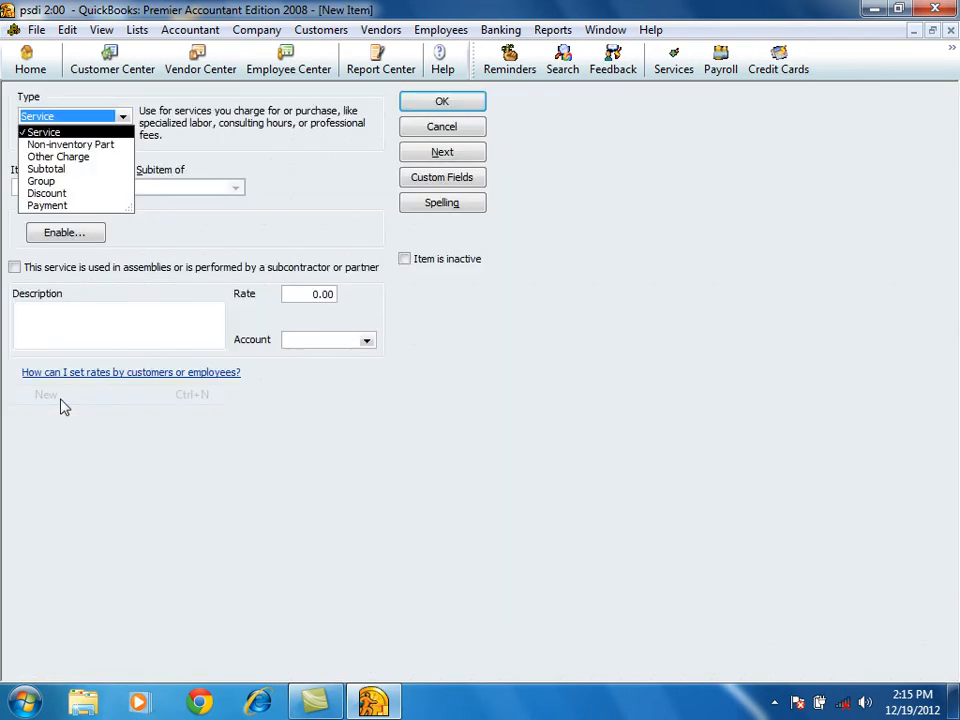
click(51, 118)
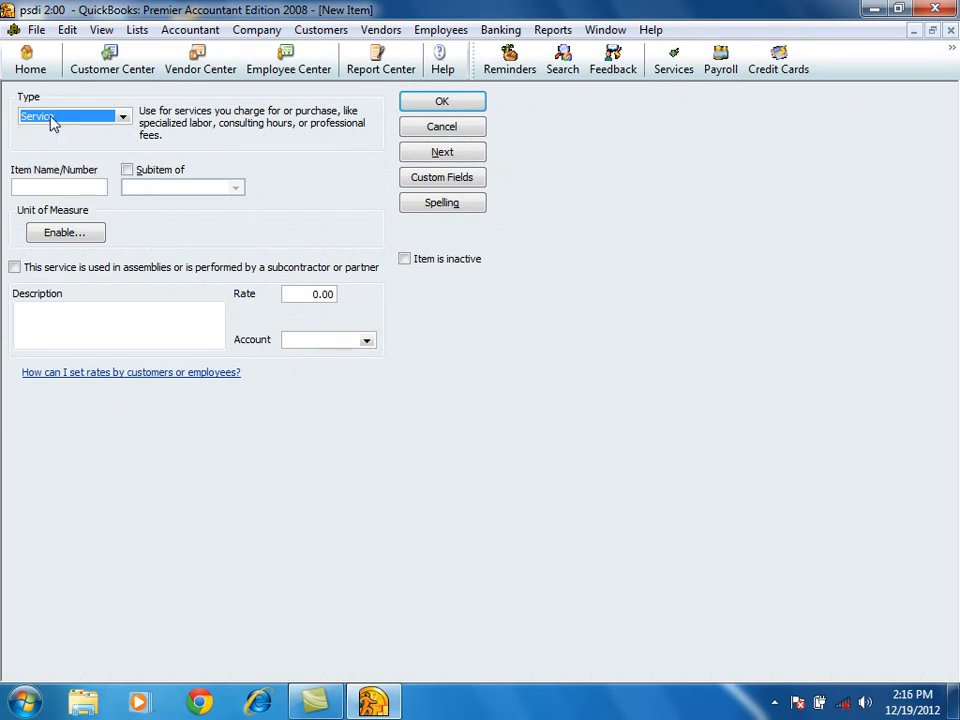
click(32, 188)
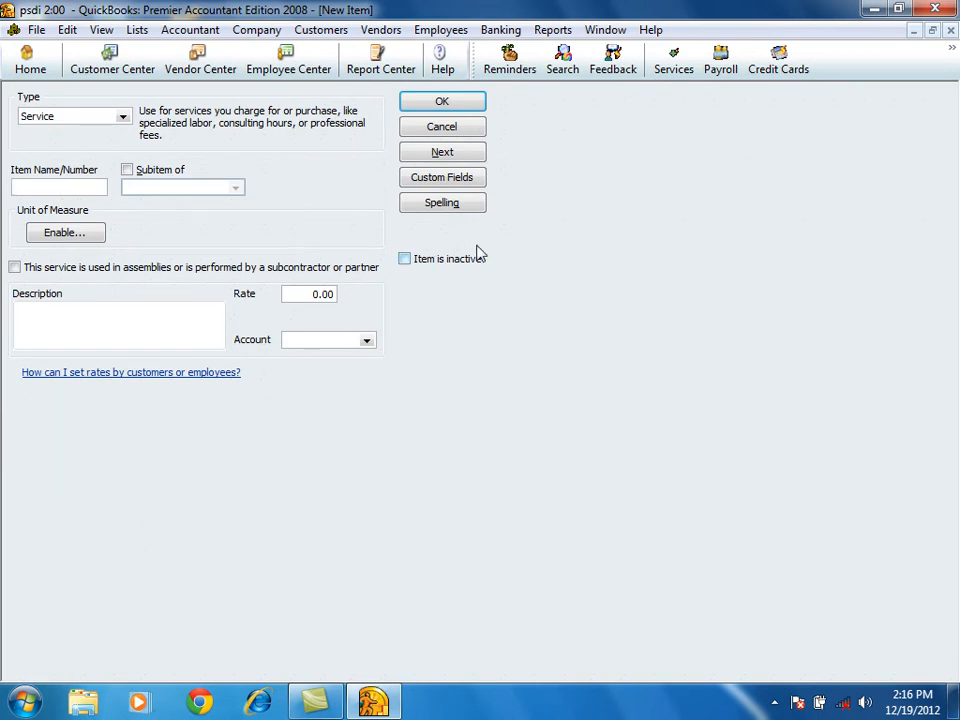
text(installation)
Set the installation item's rate to 500 and assign it to the service fee account.
click(304, 299)
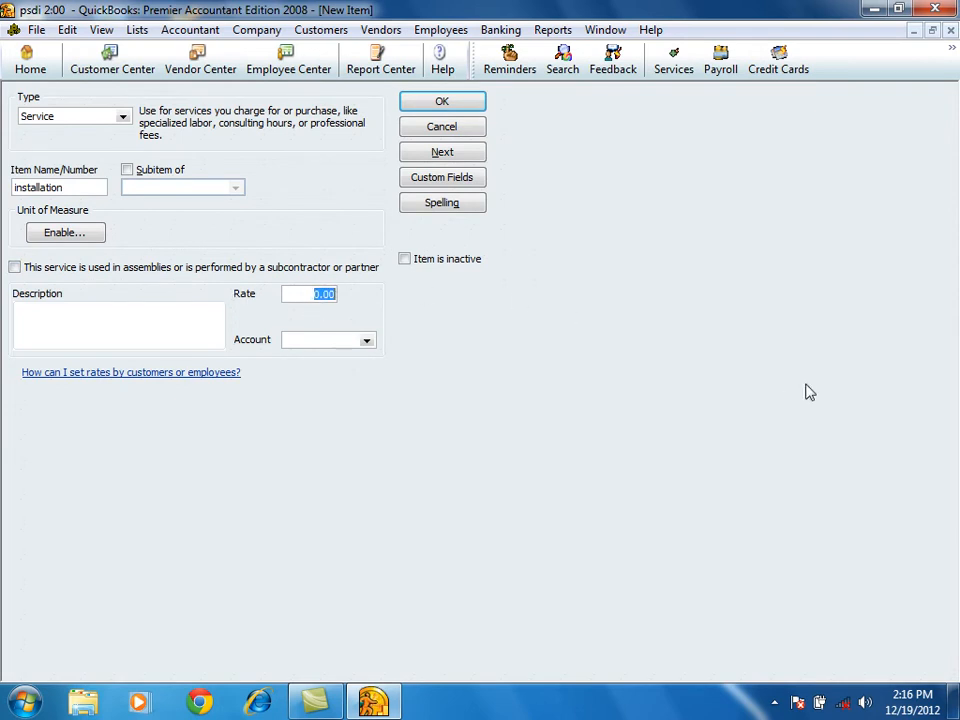
text(5000)
key(BackSpace)
click(368, 341)
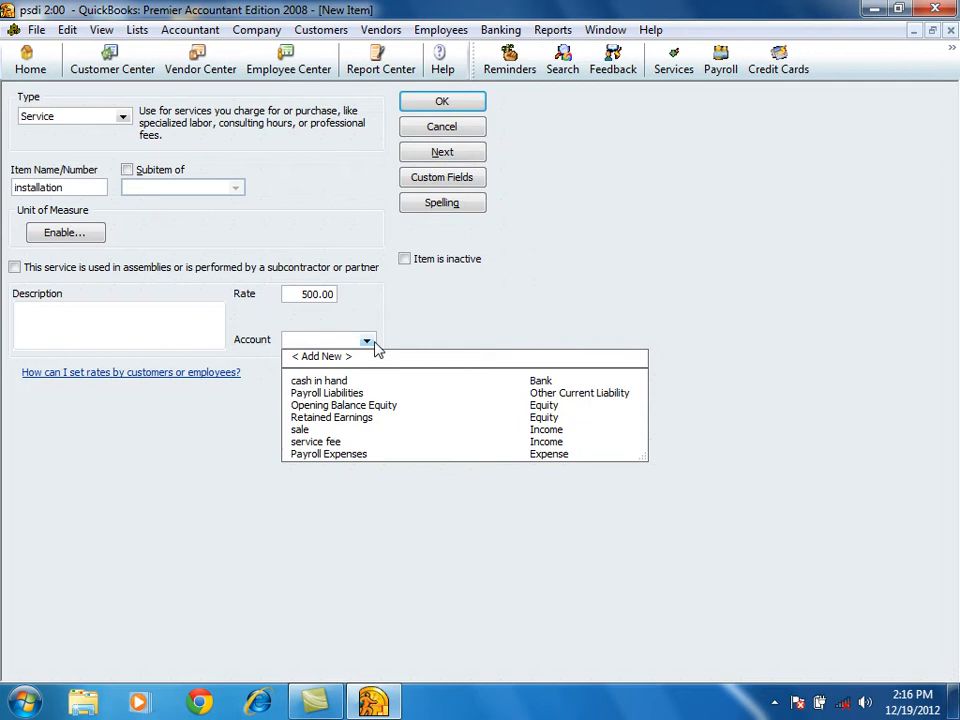
click(318, 442)
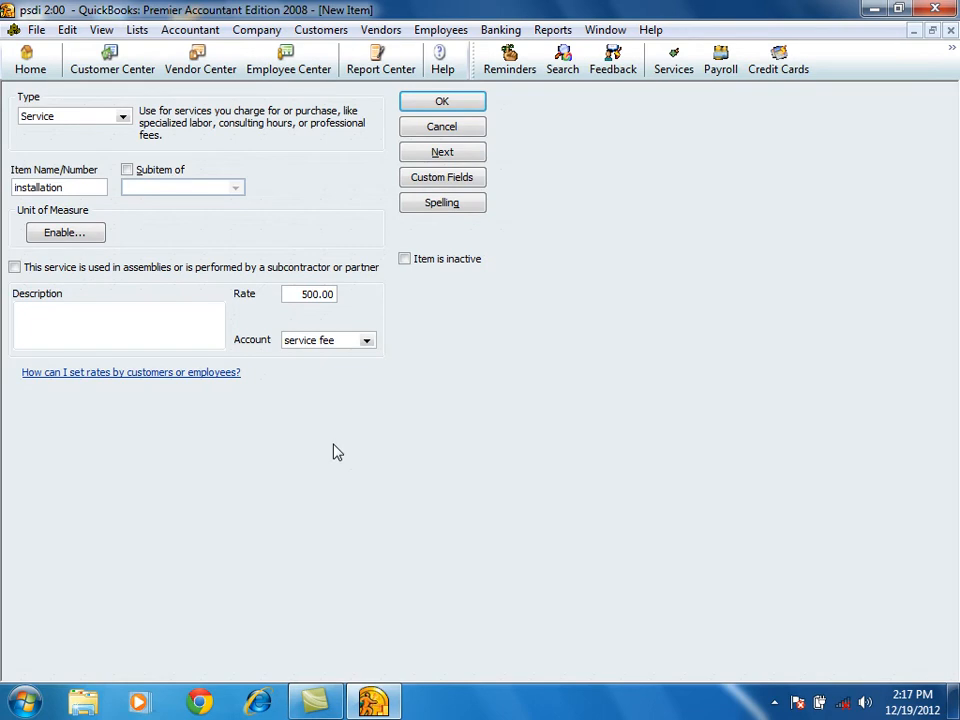
click(306, 296)
drag(79, 186, 9, 212)
Mark the installation service as used in assemblies or performed by a subcontractor or partner, and set its cost to 100.
click(14, 268)
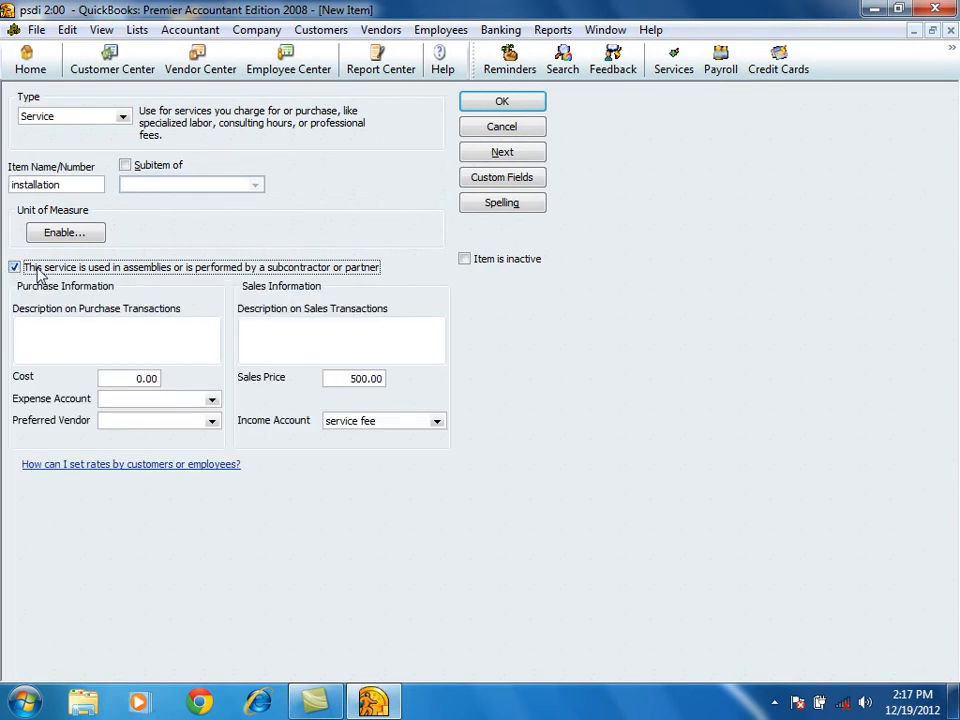
drag(113, 377, 211, 383)
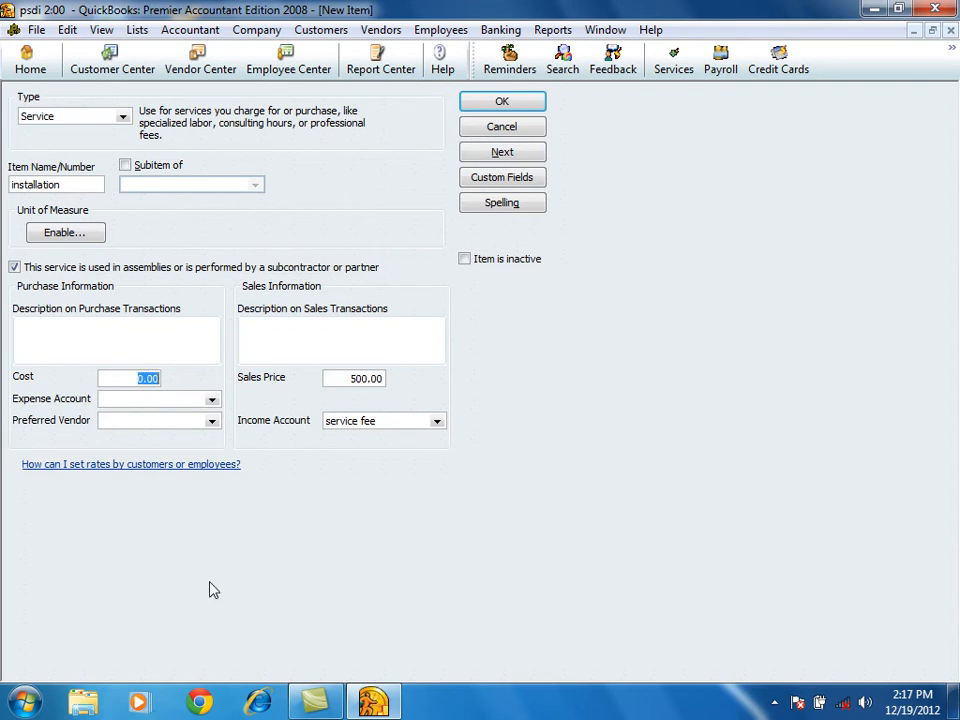
text(1)
double_click(150, 378)
Create an Expense account named soft ware exp and assign it as the installation item's expense account.
click(122, 398)
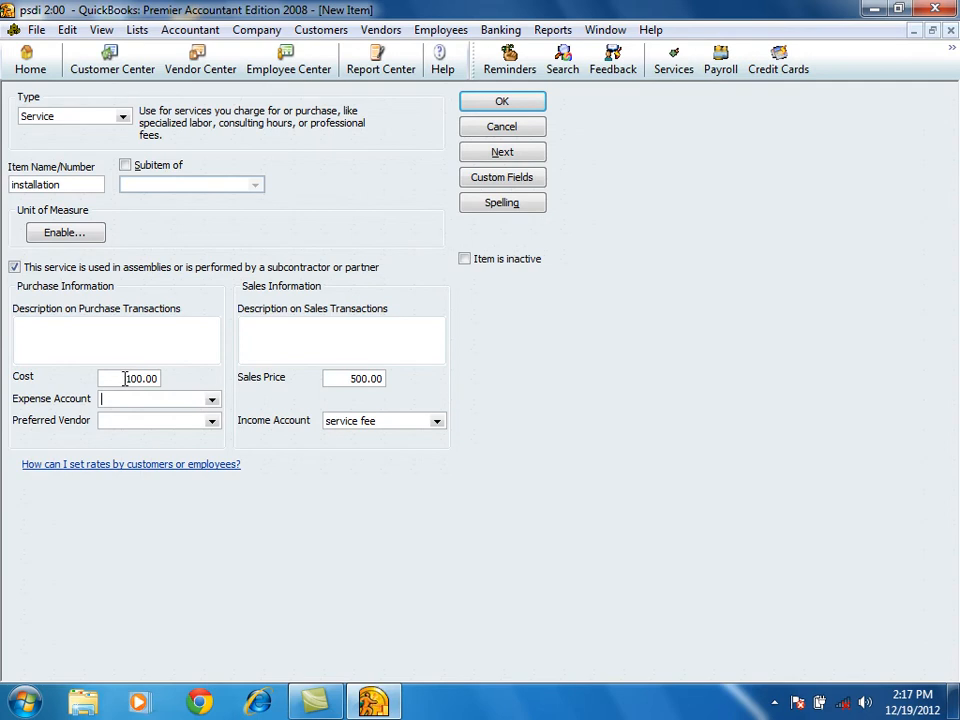
click(212, 399)
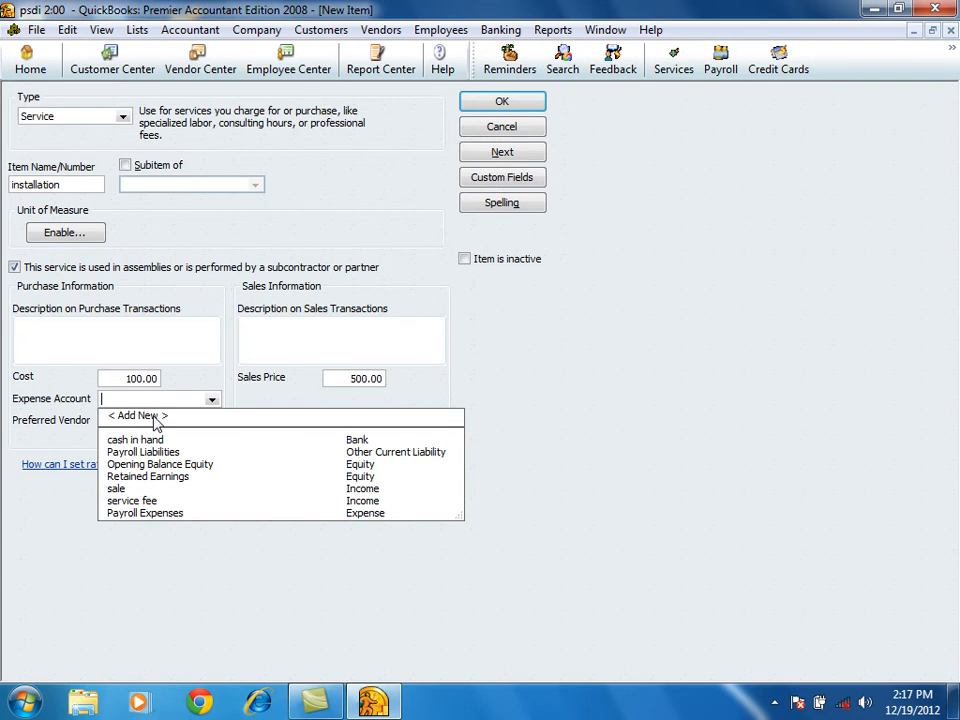
click(160, 420)
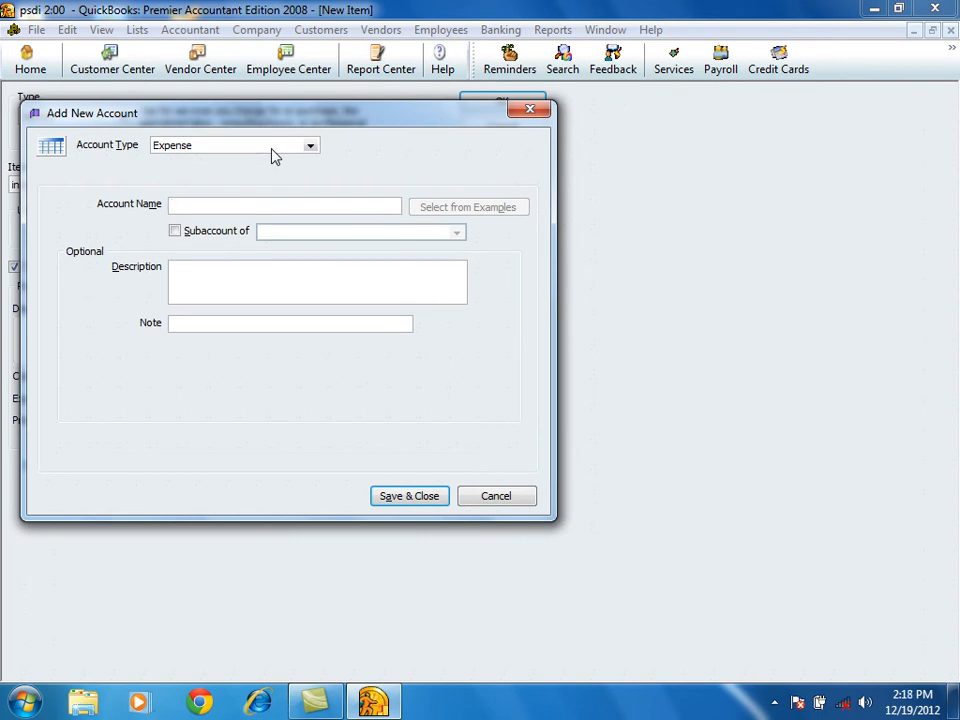
text(soft ware exp)
click(390, 496)
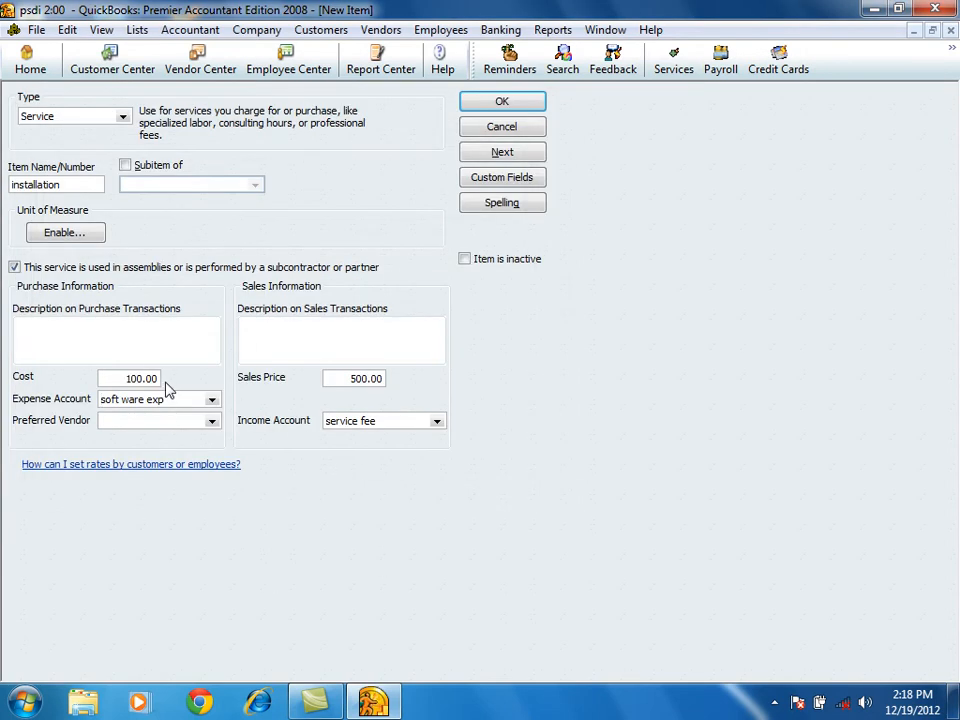
click(124, 421)
click(176, 398)
click(100, 421)
Enable the unit of measure feature with Multiple U/M Per Item and begin defining units of measure.
click(70, 233)
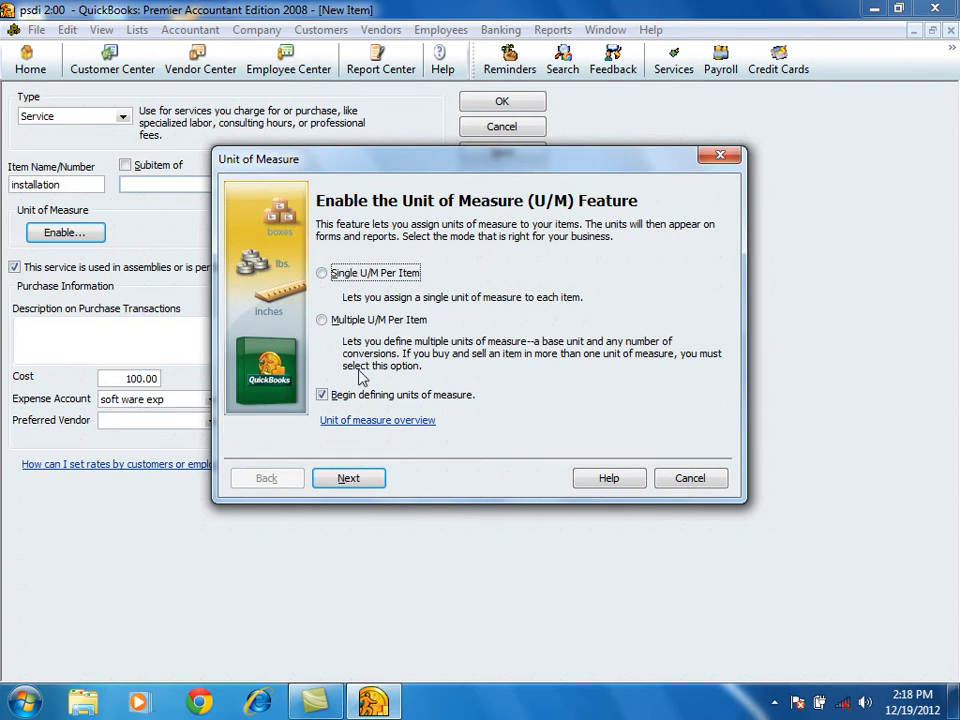
click(341, 324)
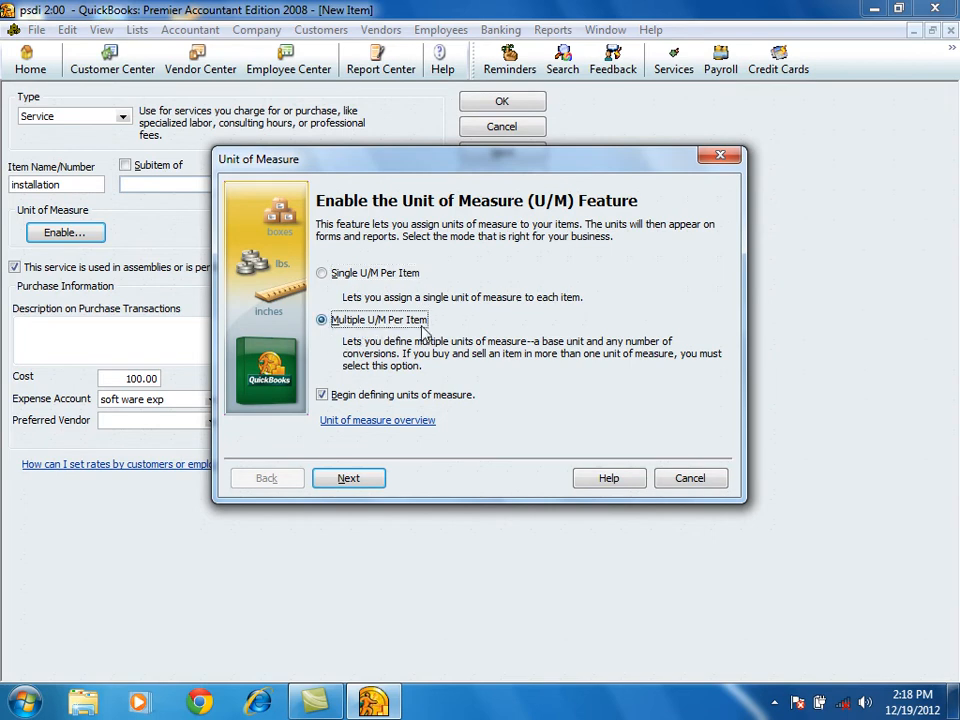
click(328, 275)
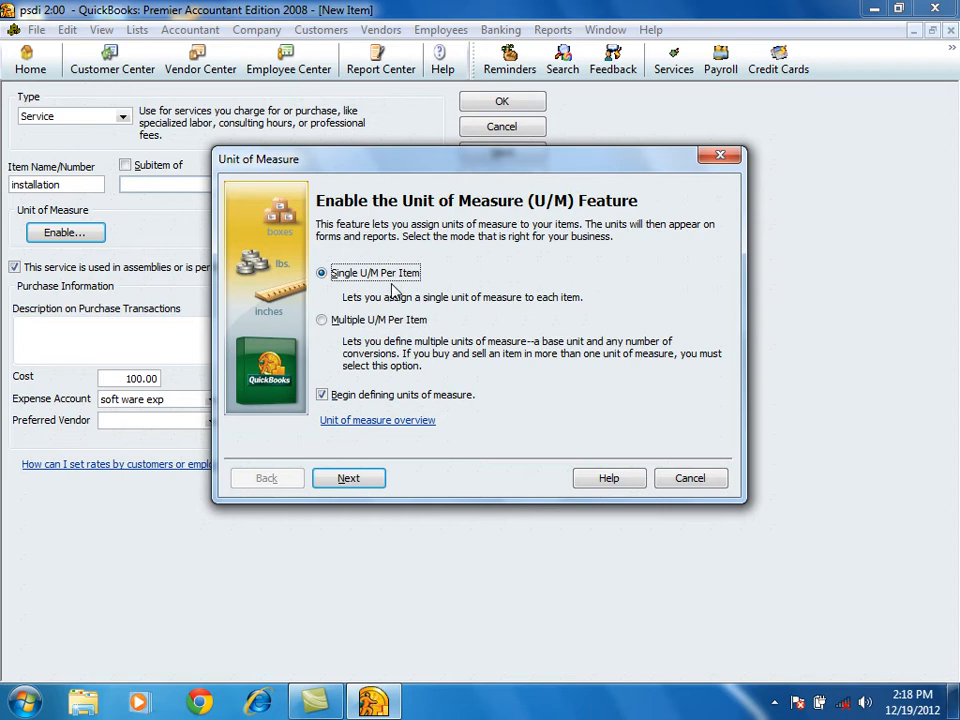
click(330, 320)
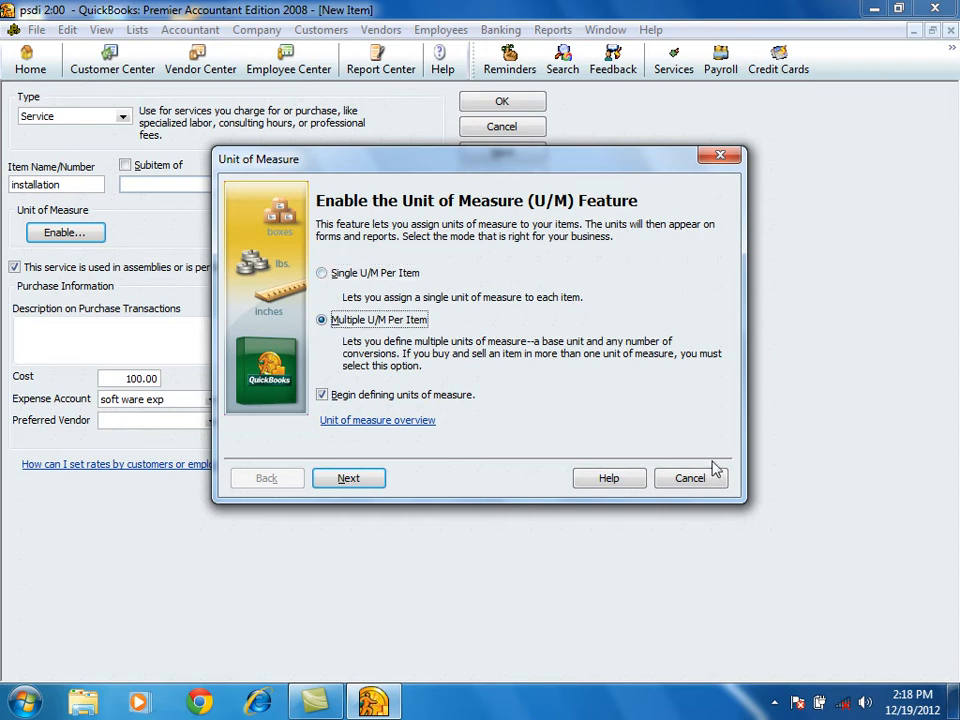
click(336, 481)
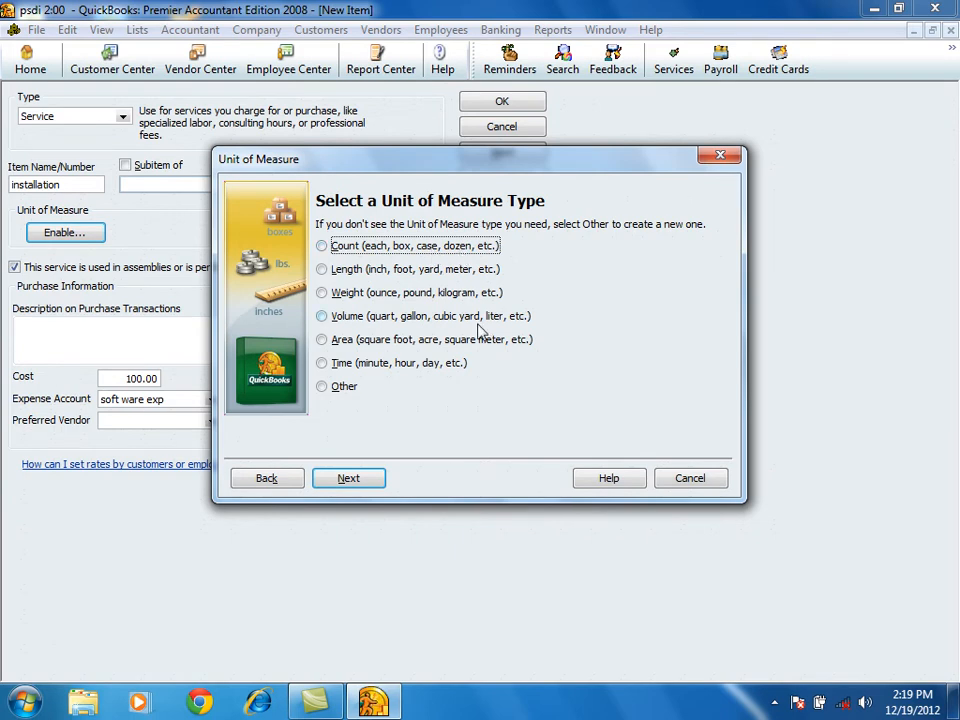
Define a Count unit of measure set with Each (ea) as base unit and Count in each as the set name.
click(348, 250)
click(376, 478)
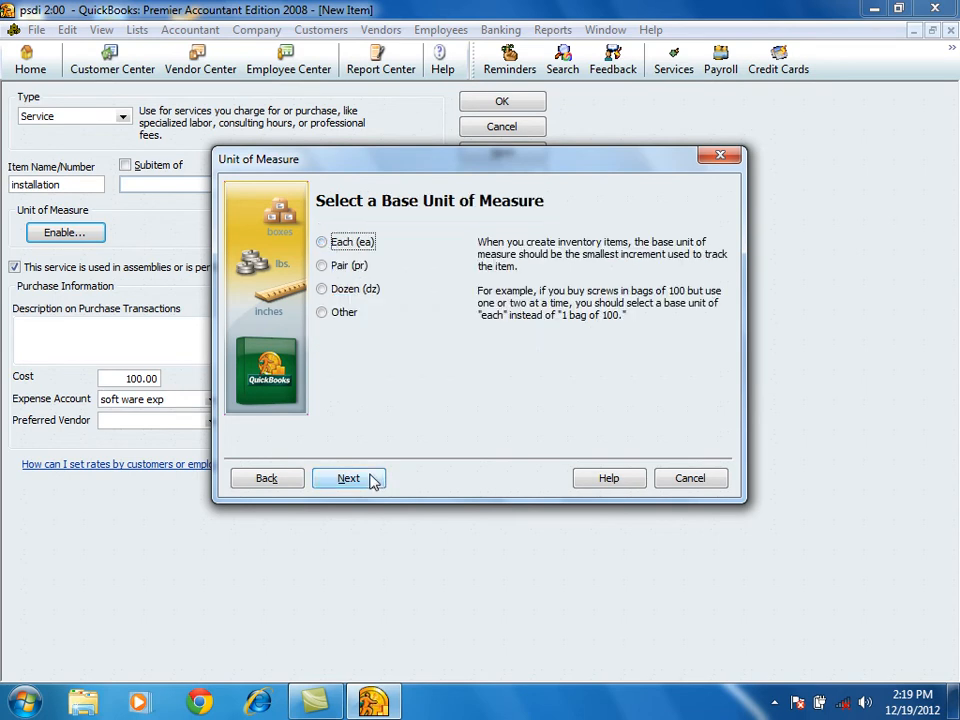
click(322, 242)
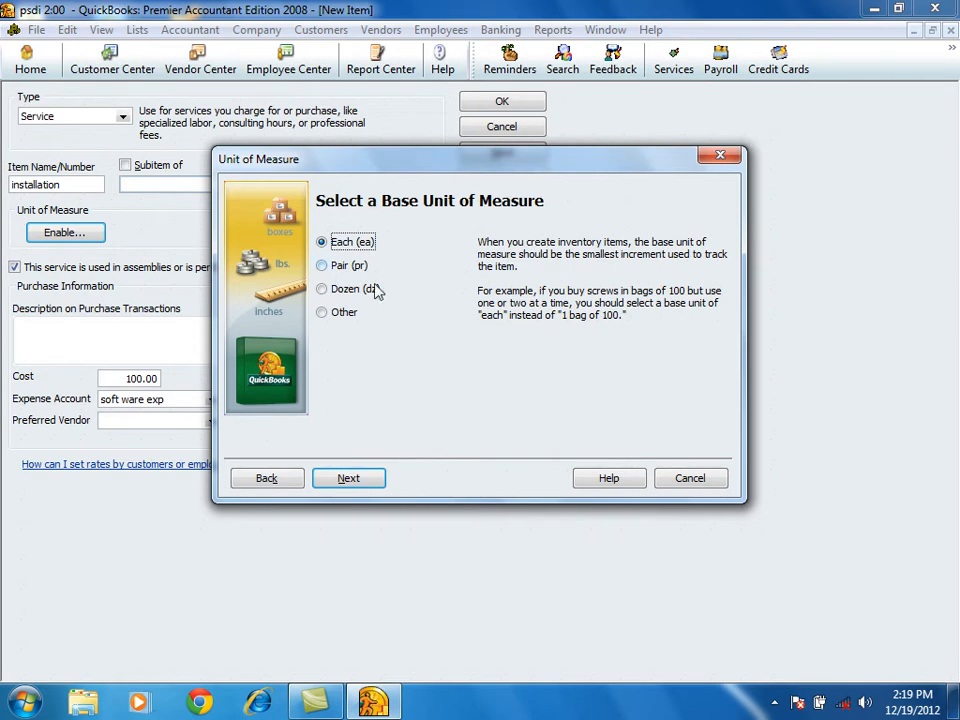
click(352, 484)
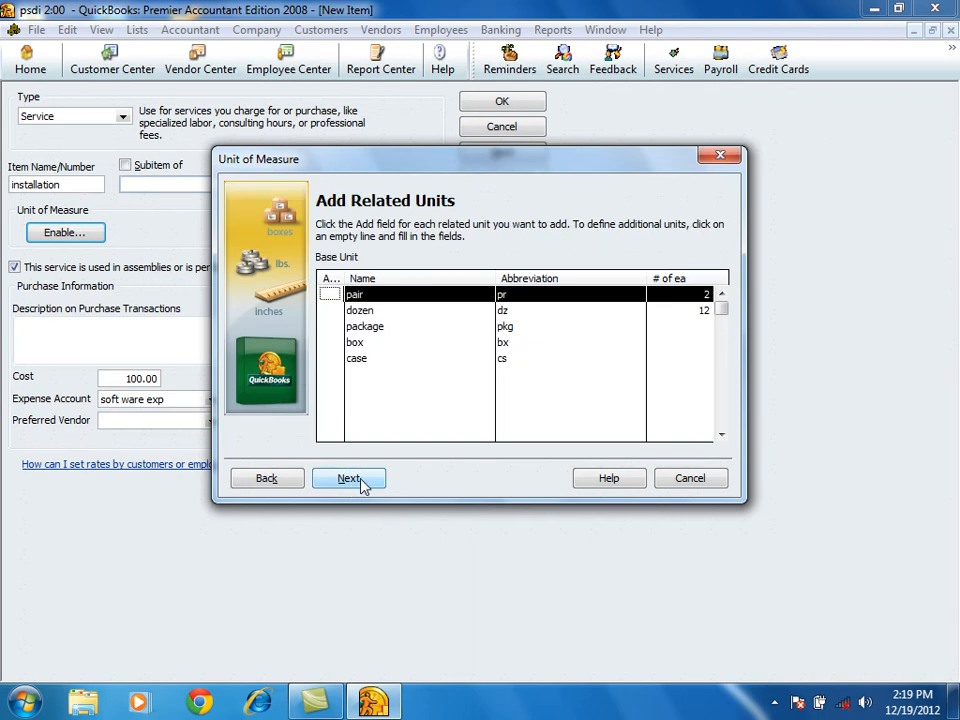
click(330, 295)
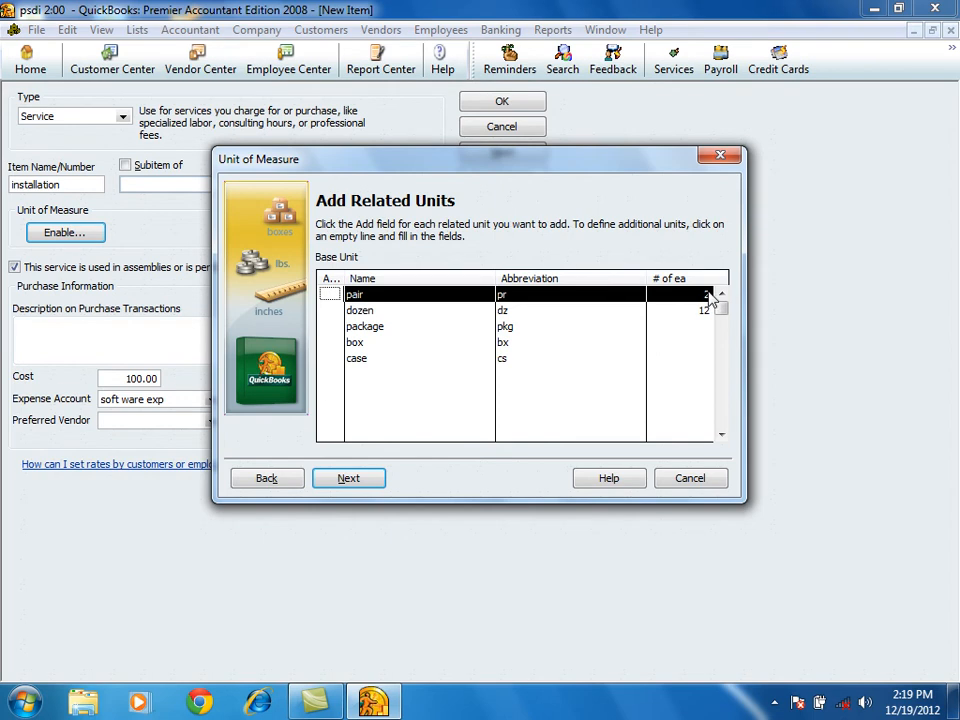
click(345, 479)
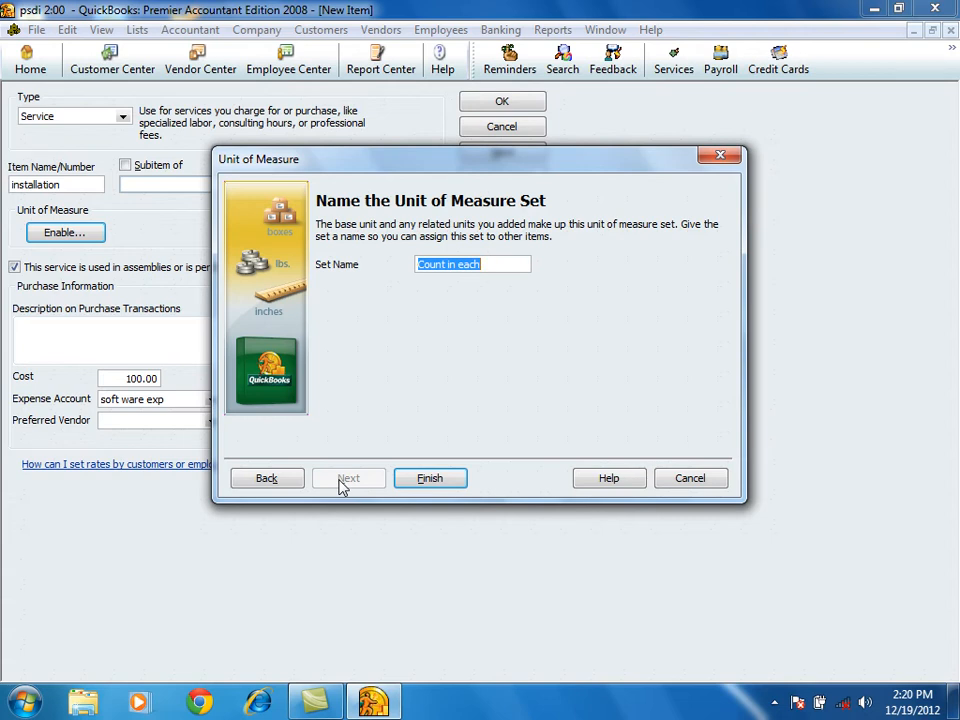
click(430, 478)
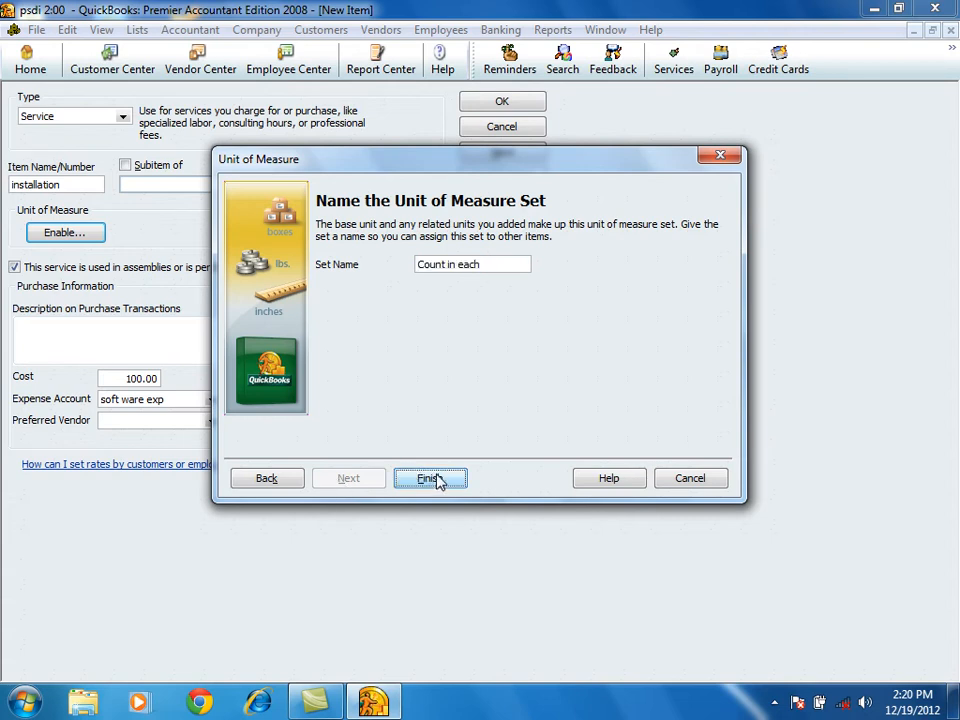
Check the installation item's unit set, sales price, cost and name, and save it to start another new item.
drag(160, 235, 8, 231)
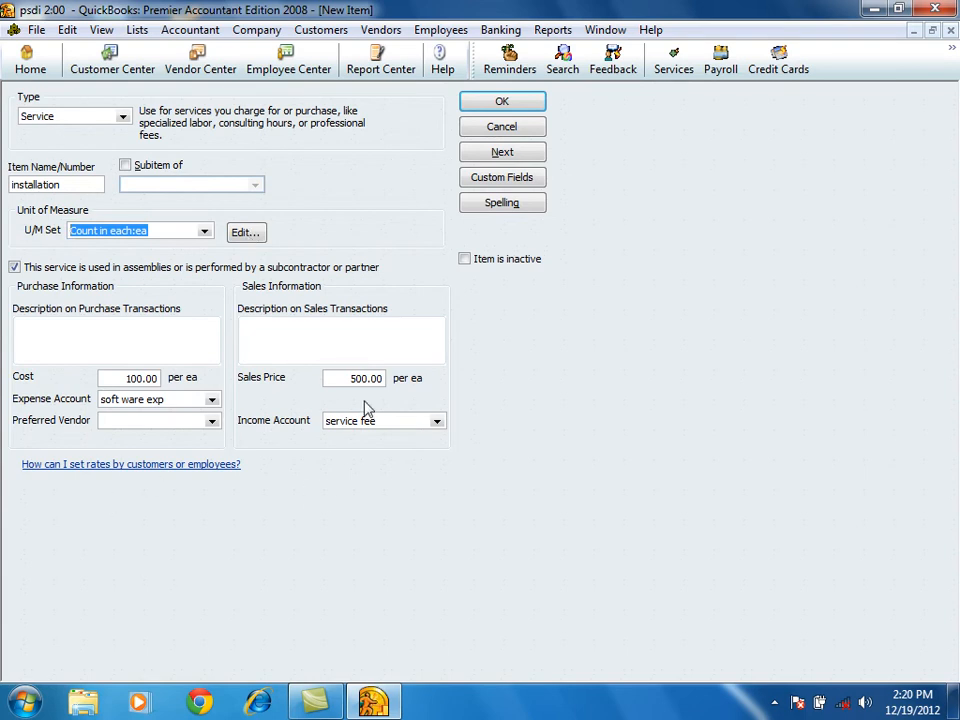
click(328, 377)
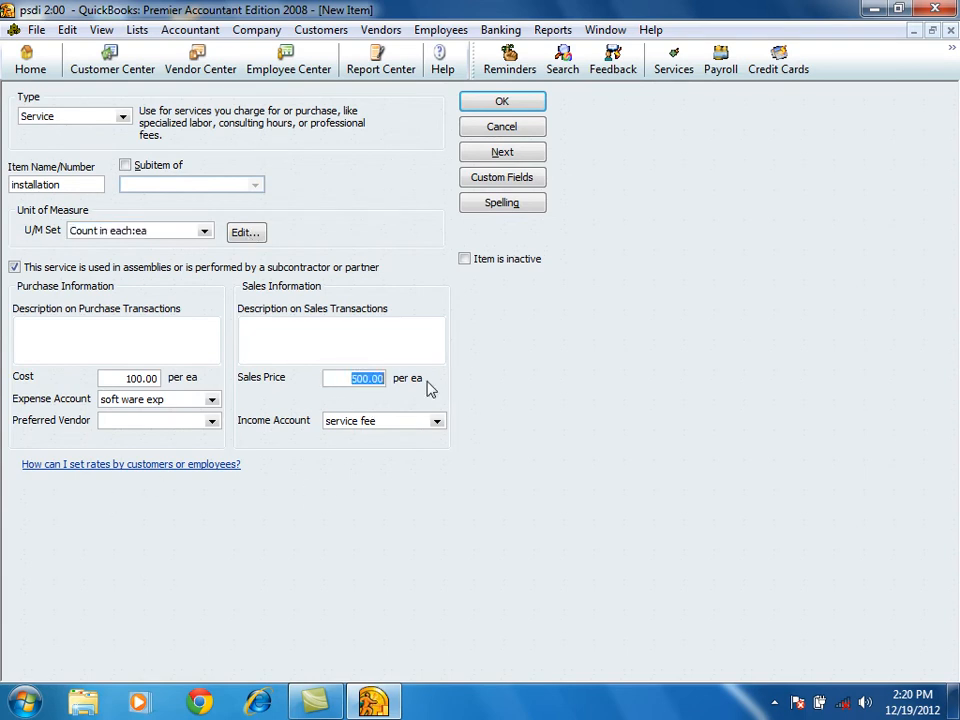
click(108, 379)
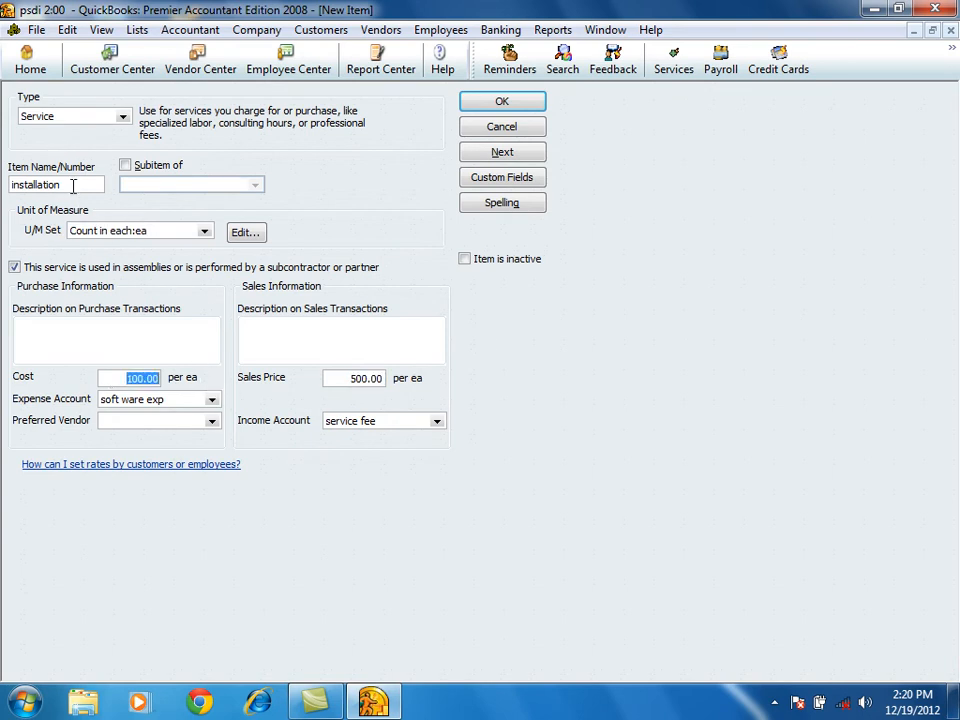
drag(77, 188, 4, 192)
click(532, 153)
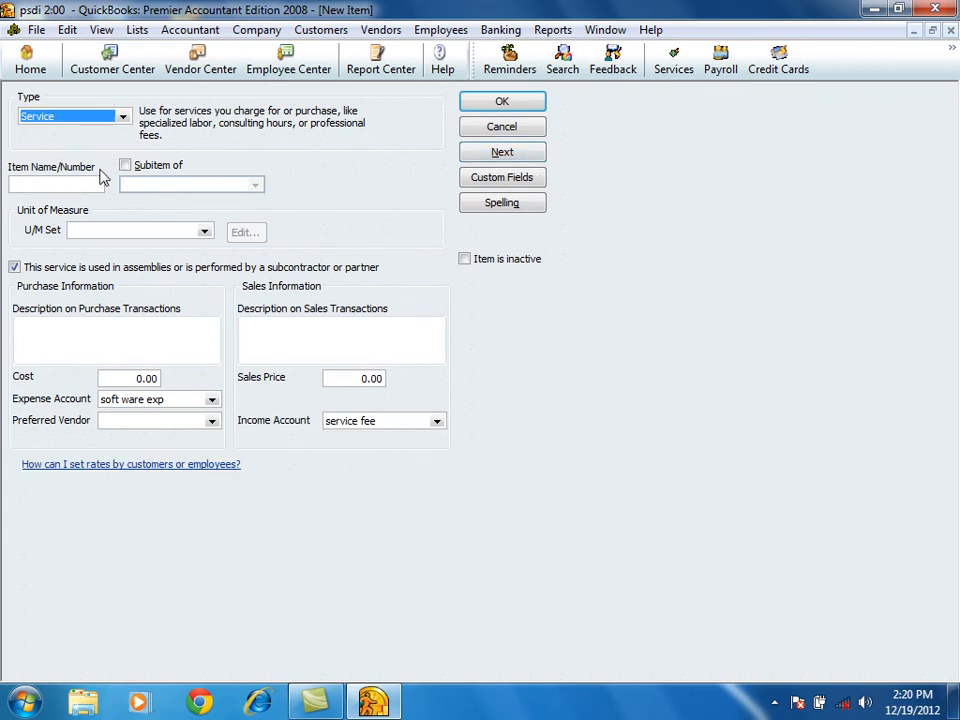
click(64, 184)
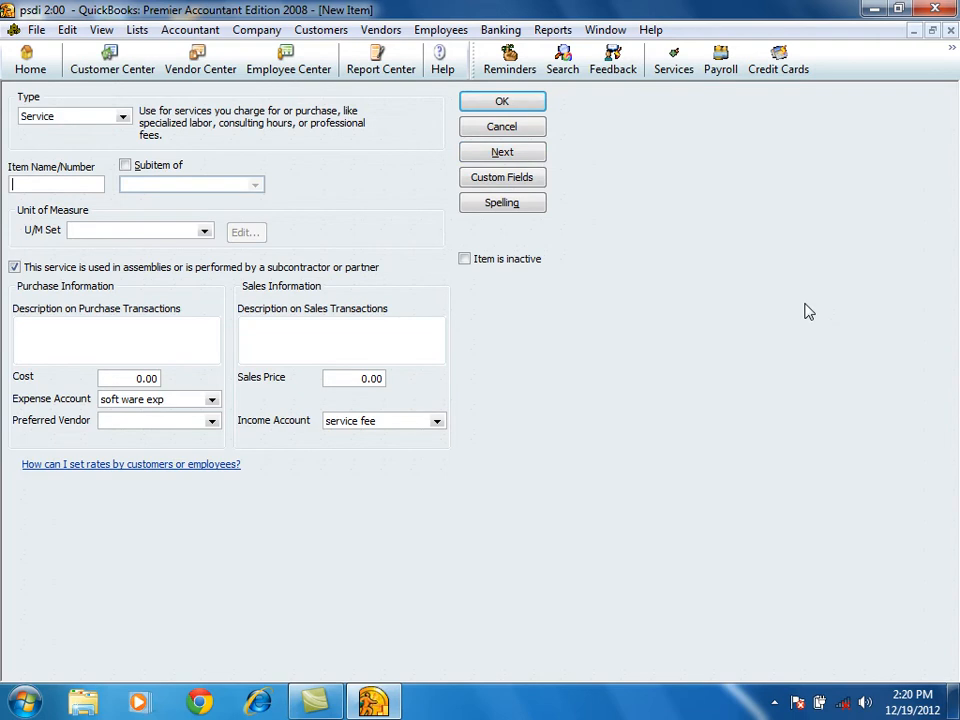
text(repl)
key(BackSpace)
text(airing)
double_click(36, 185)
key(BackSpace)
click(122, 116)
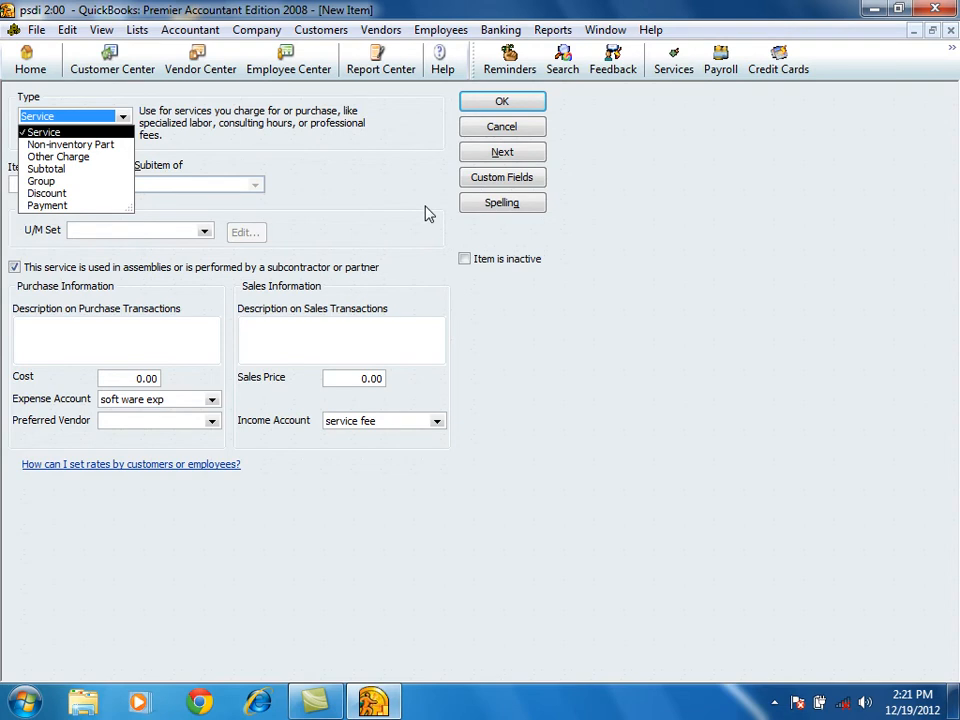
click(36, 131)
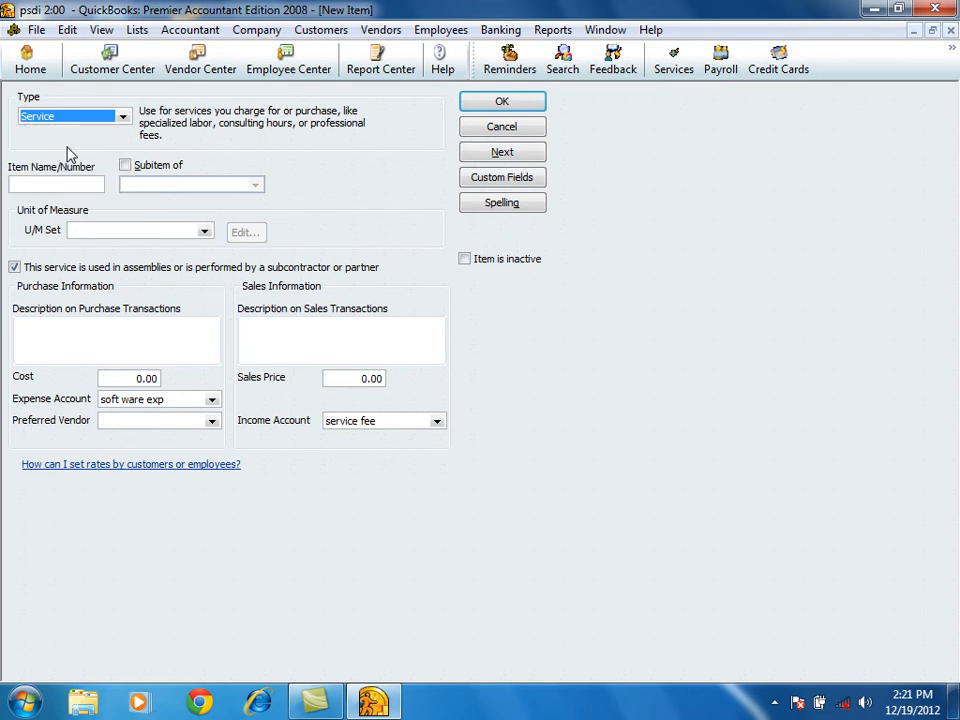
click(19, 184)
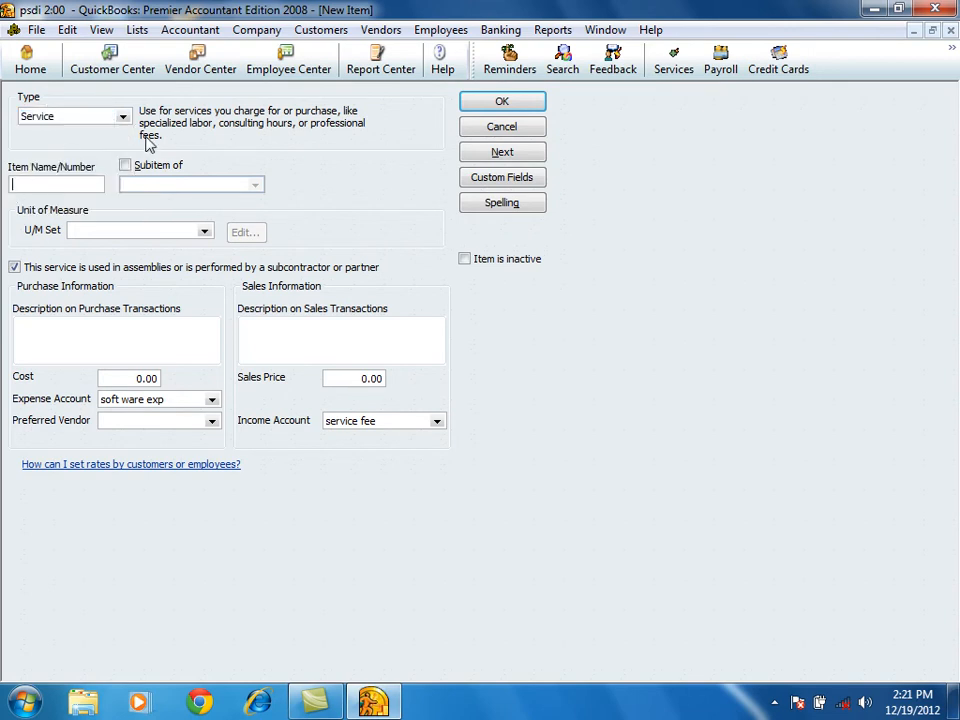
click(95, 116)
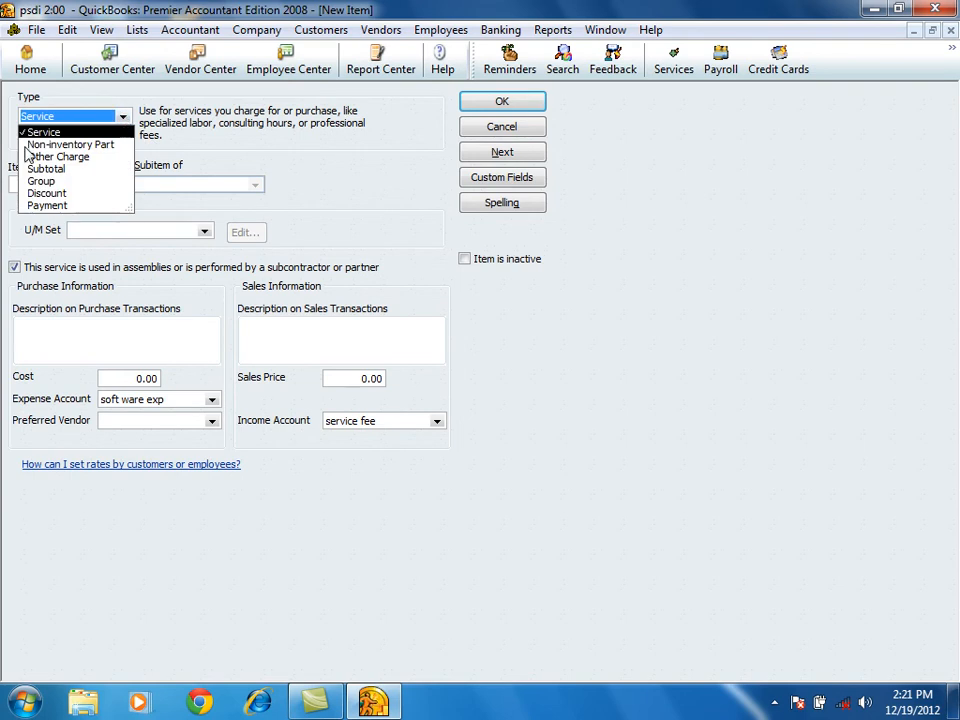
click(87, 146)
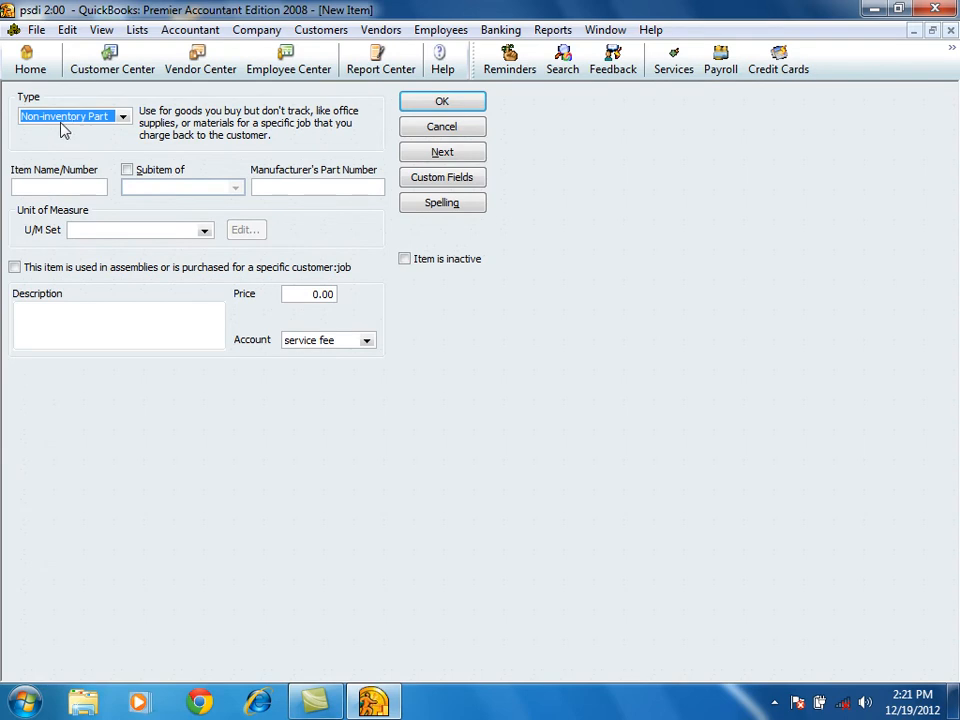
click(123, 117)
click(125, 118)
click(66, 117)
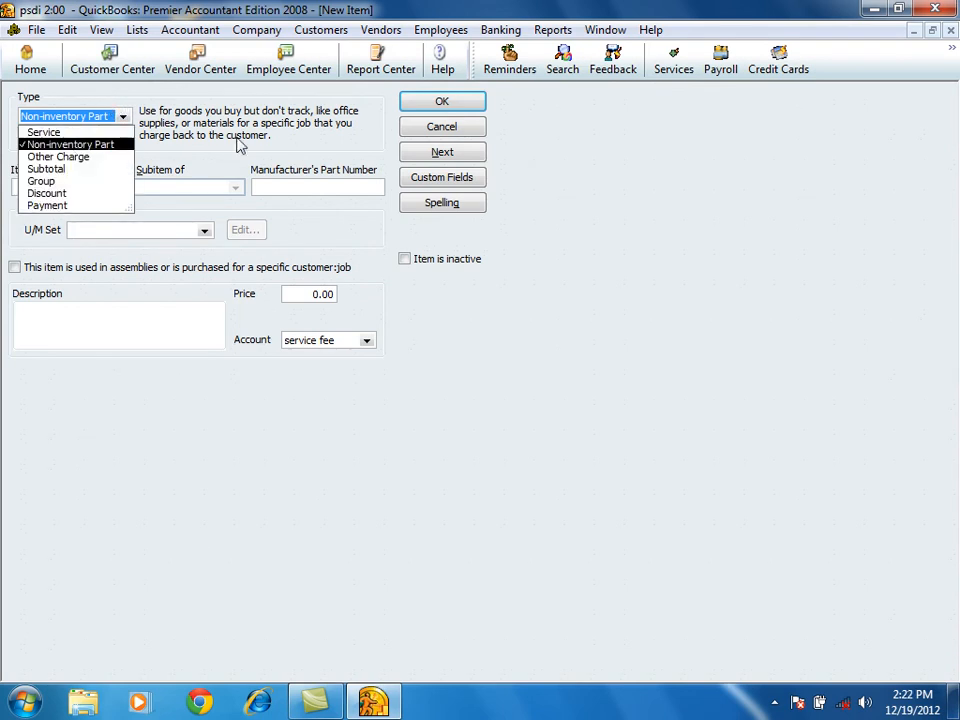
click(444, 130)
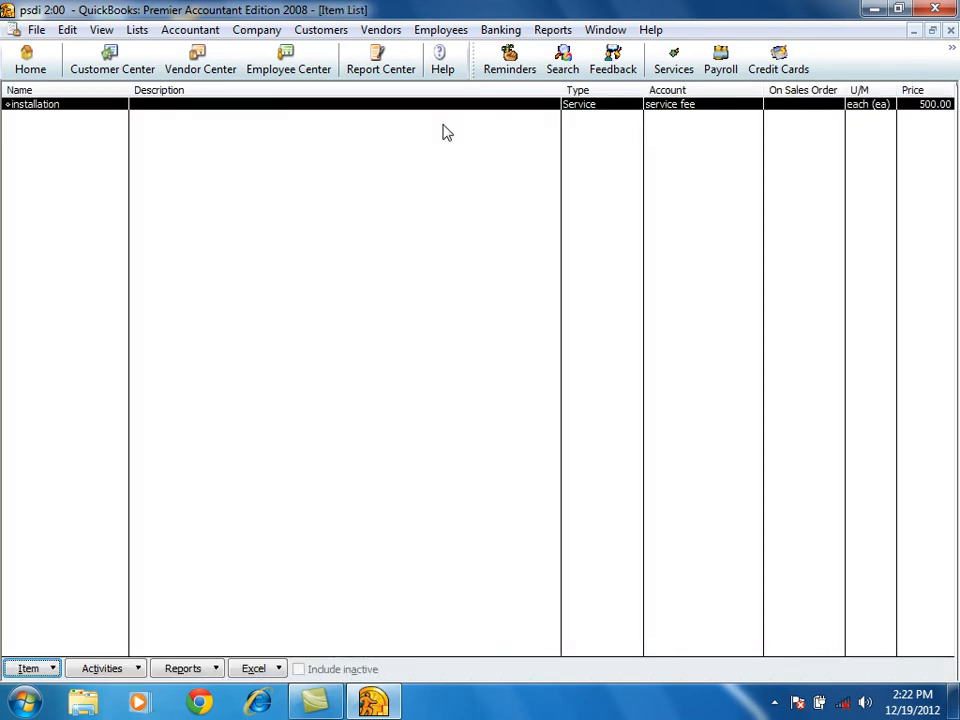
Activate inventory and purchase orders in the company preferences for Items & Inventory, accepting the closing of all open windows.
click(69, 34)
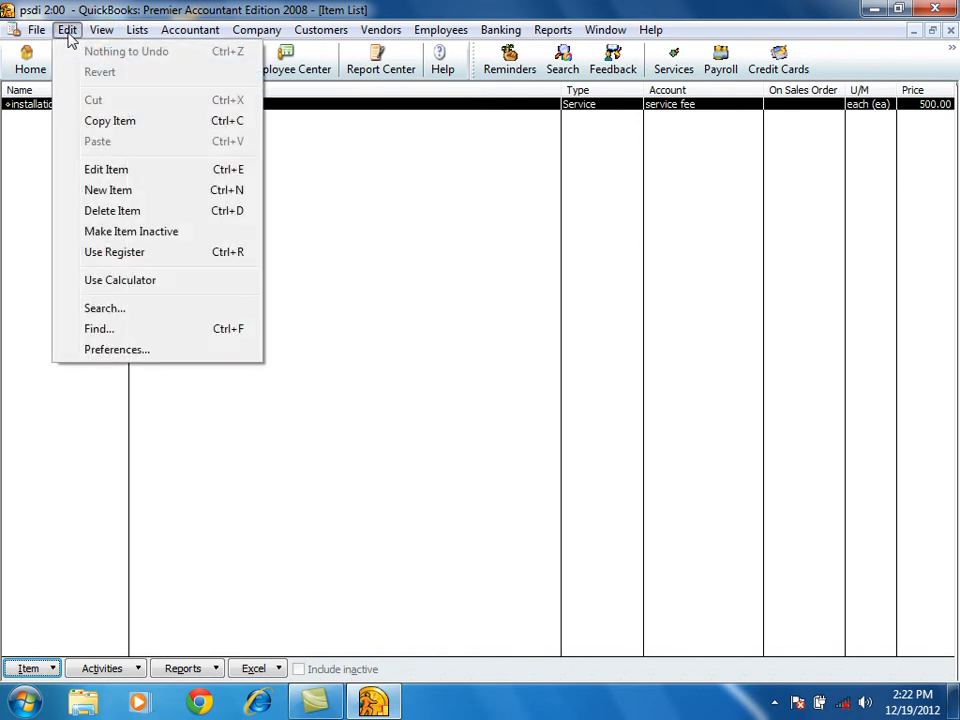
click(160, 352)
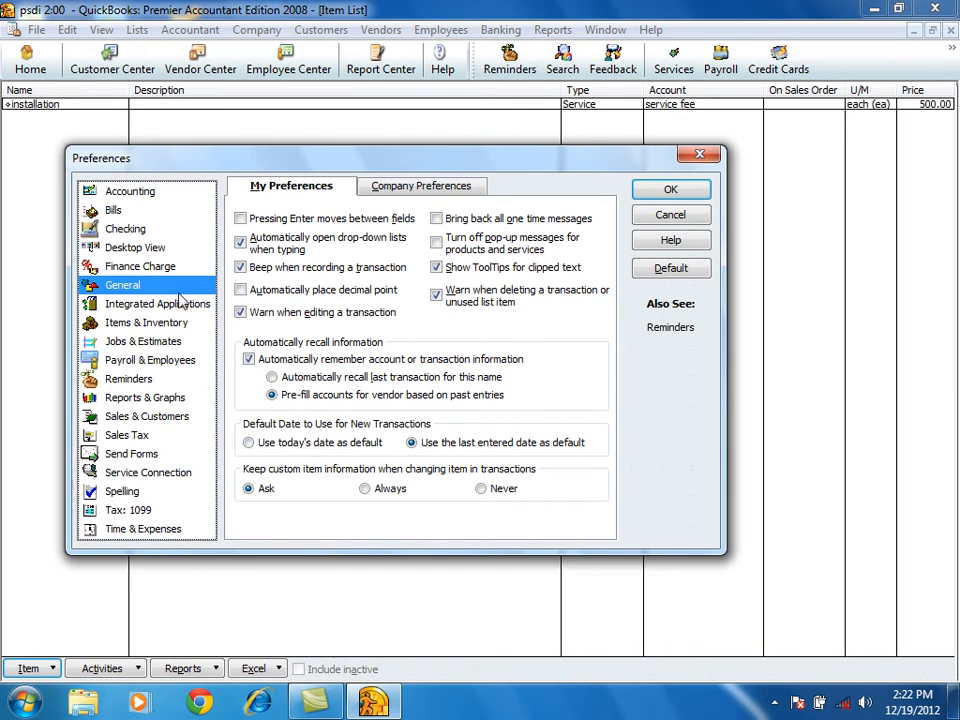
click(128, 324)
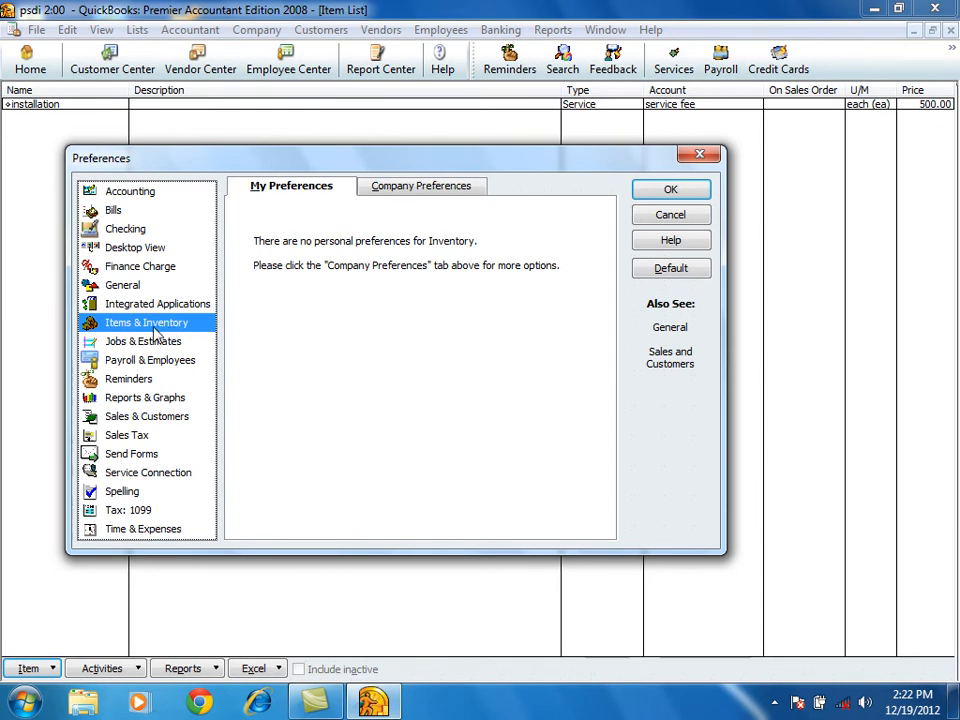
click(420, 190)
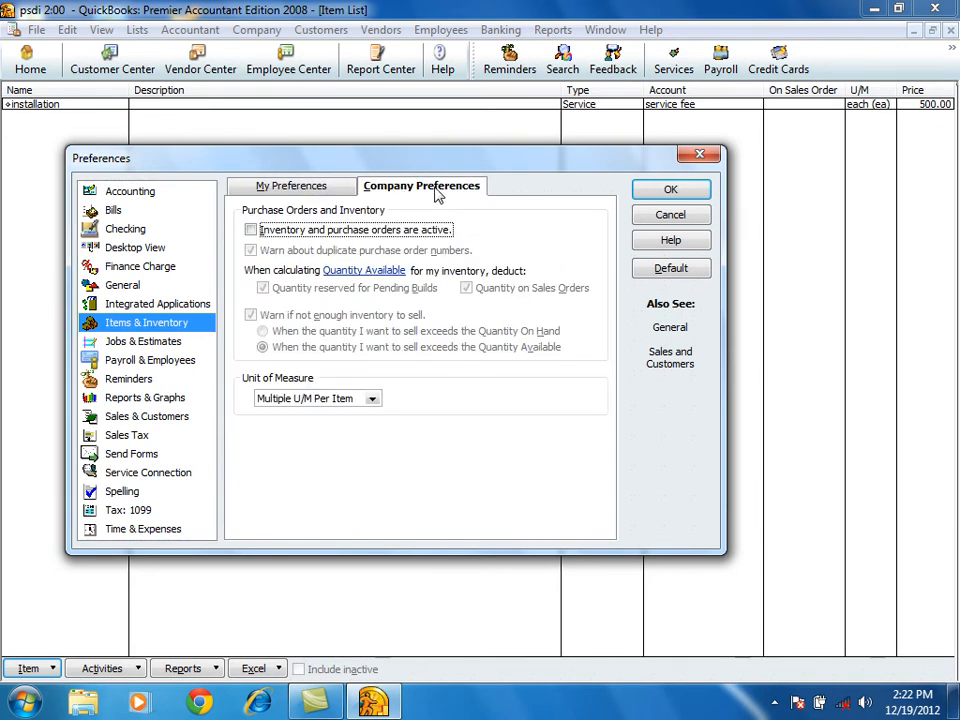
click(262, 230)
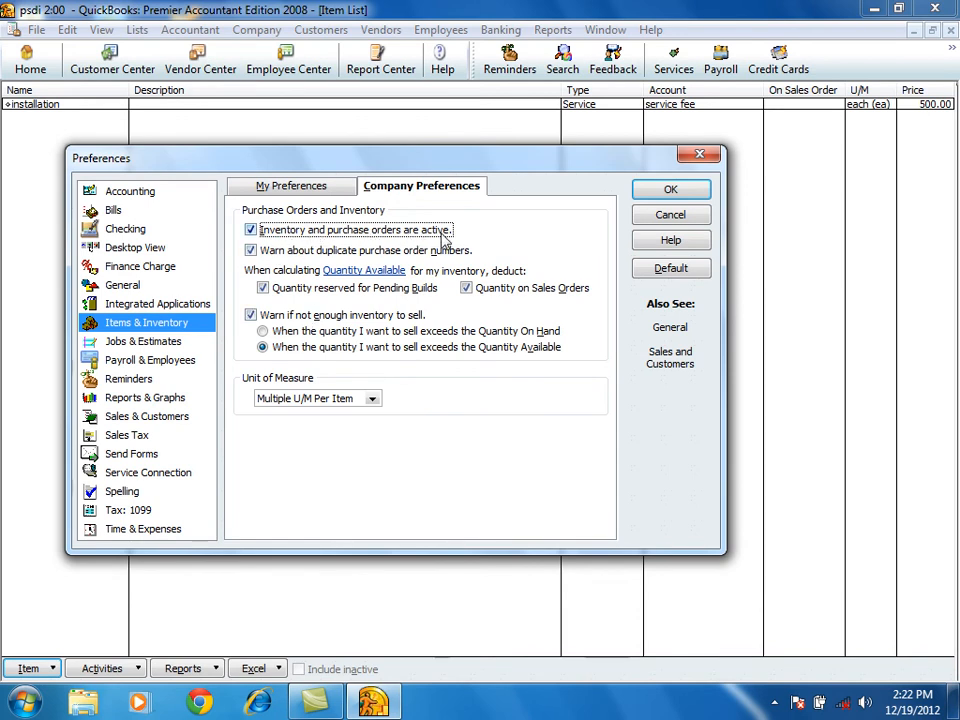
click(670, 191)
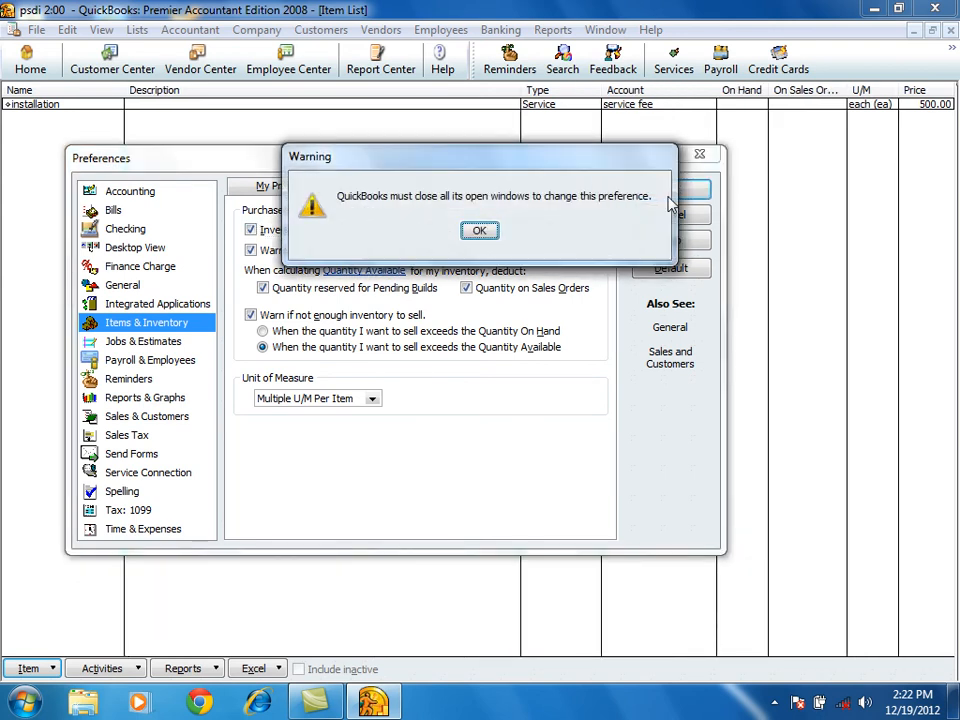
click(479, 231)
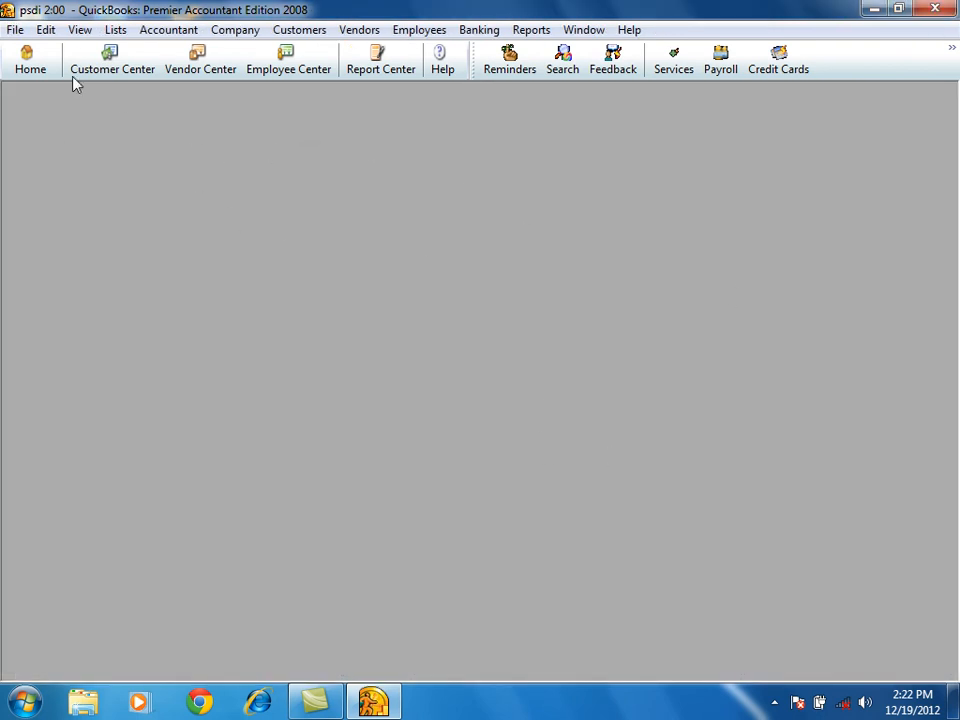
Reopen the home page and maximize its window.
click(20, 72)
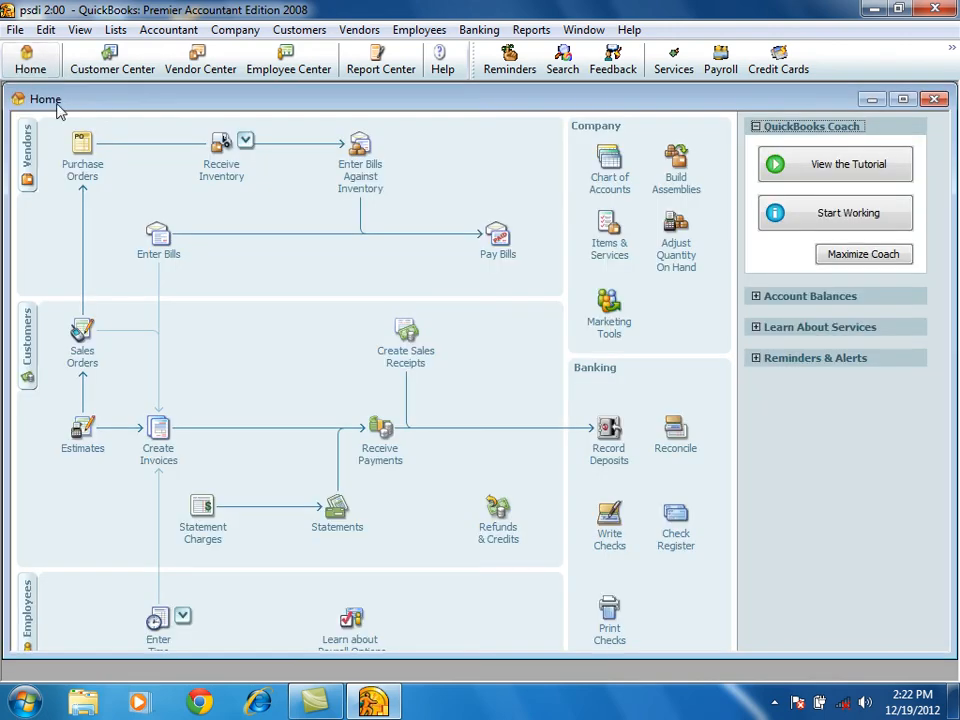
click(903, 99)
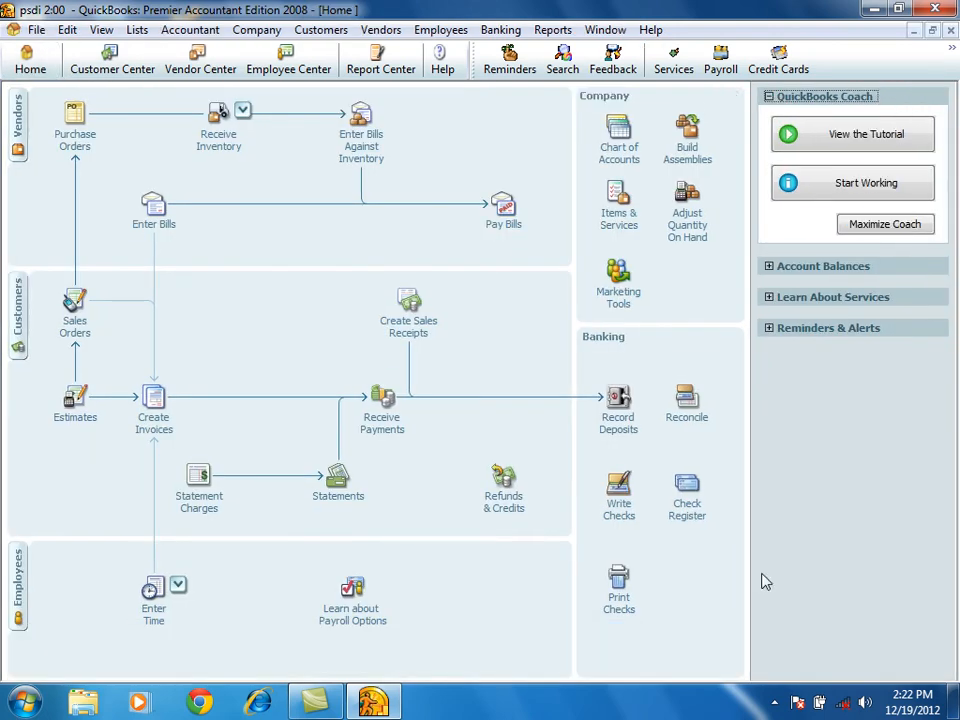
Start a new item from the Items & Services list as an Inventory Part and name it keyboard.
click(626, 219)
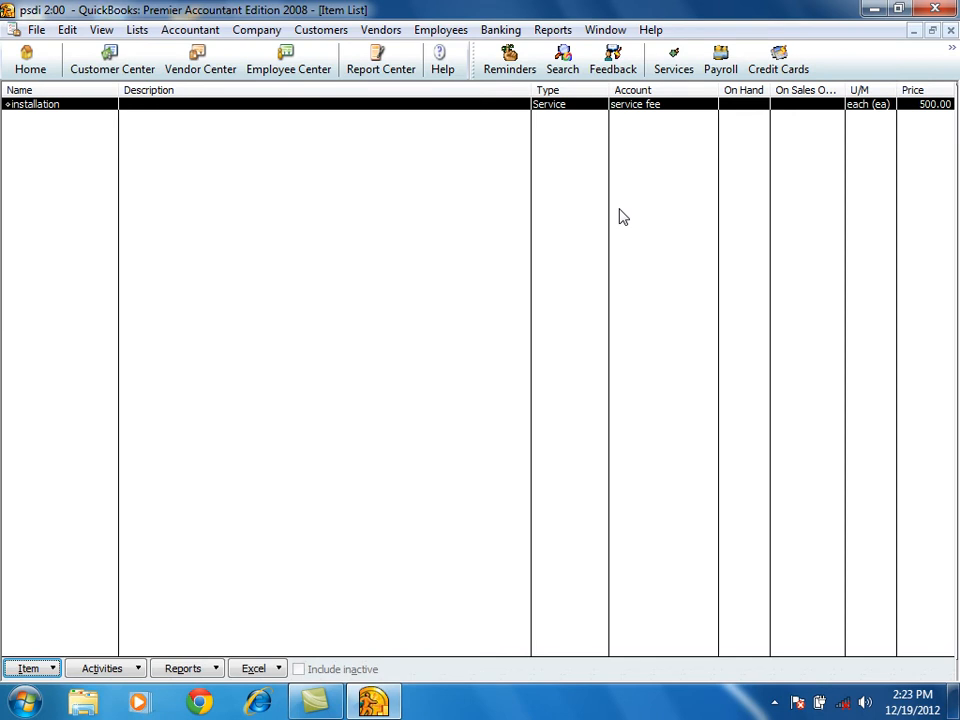
click(28, 668)
click(70, 397)
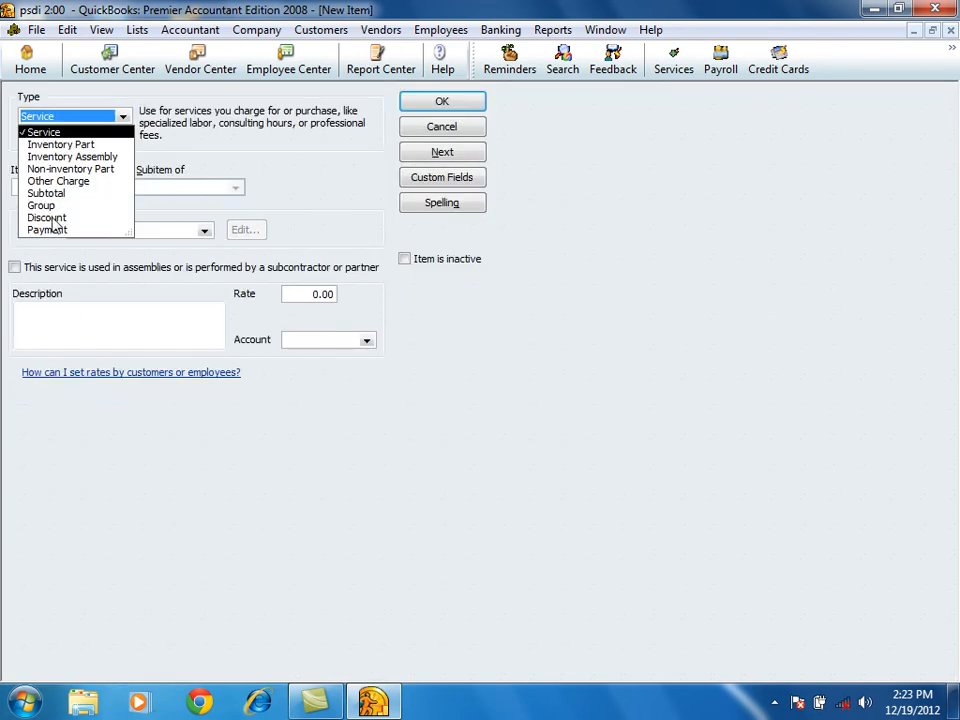
click(50, 145)
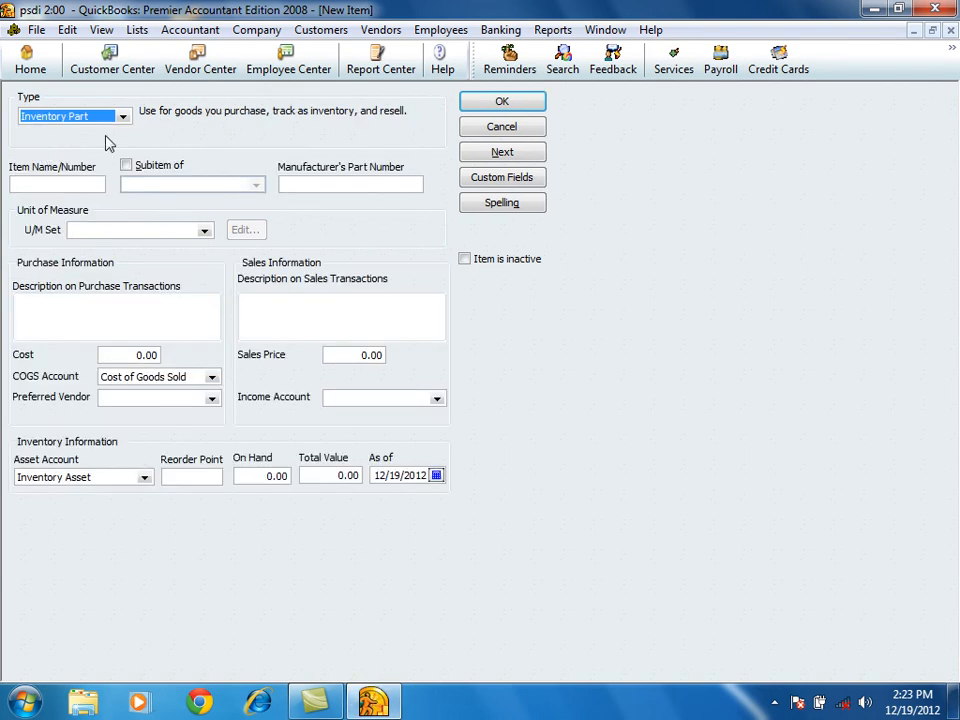
click(123, 117)
click(124, 118)
click(84, 185)
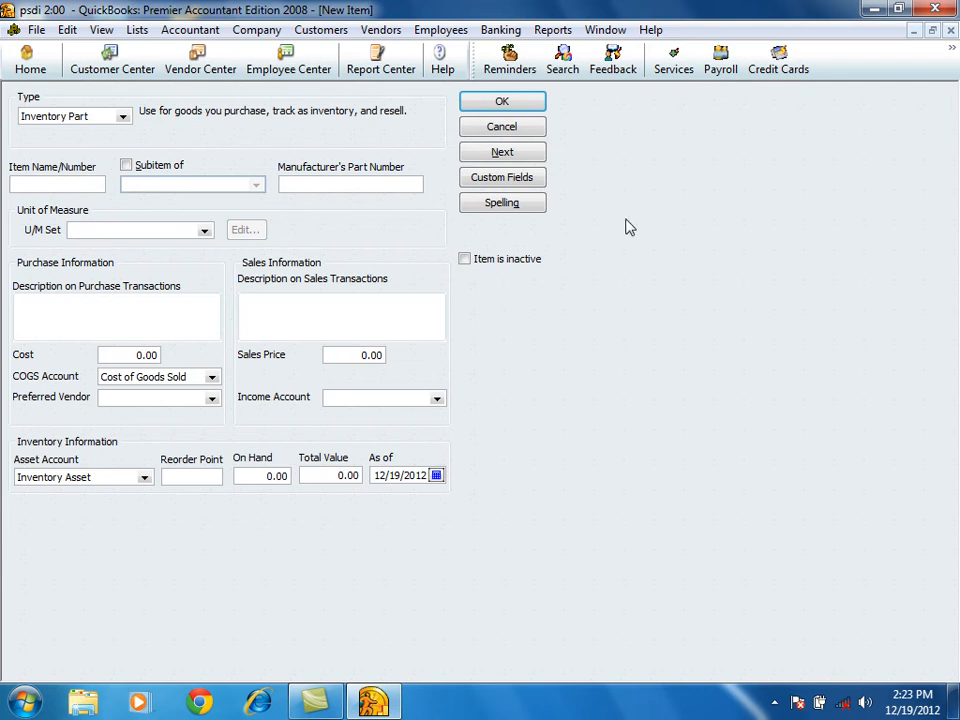
text(keyboard)
Assign the Count in each:ea unit set to the keyboard item and set its cost to 150, keeping Cost of Goods Sold as COGS account.
click(140, 233)
click(204, 231)
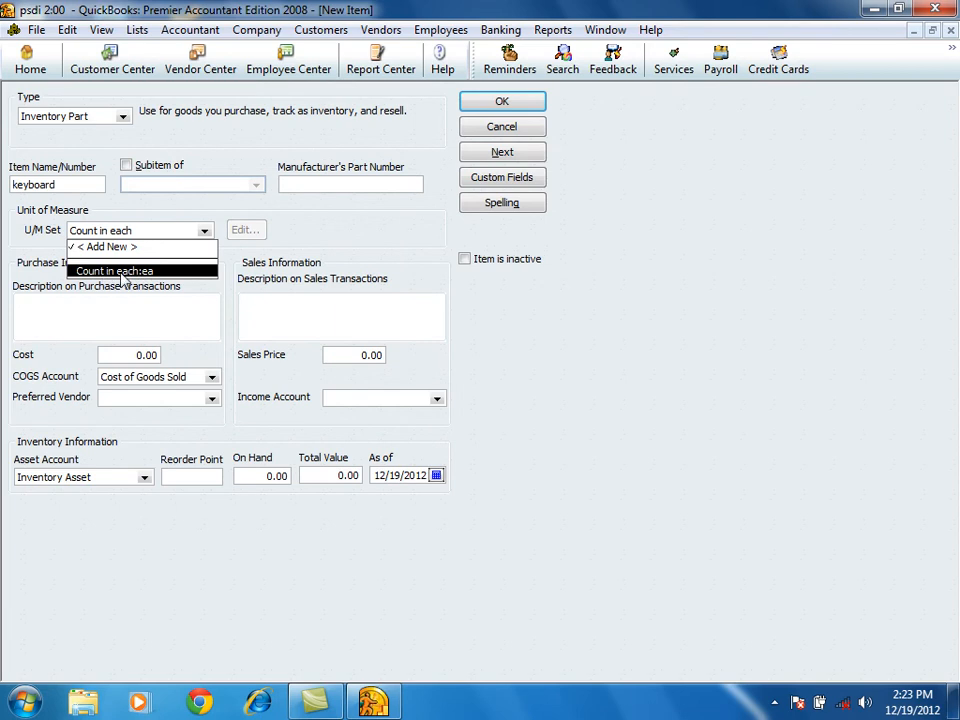
click(121, 273)
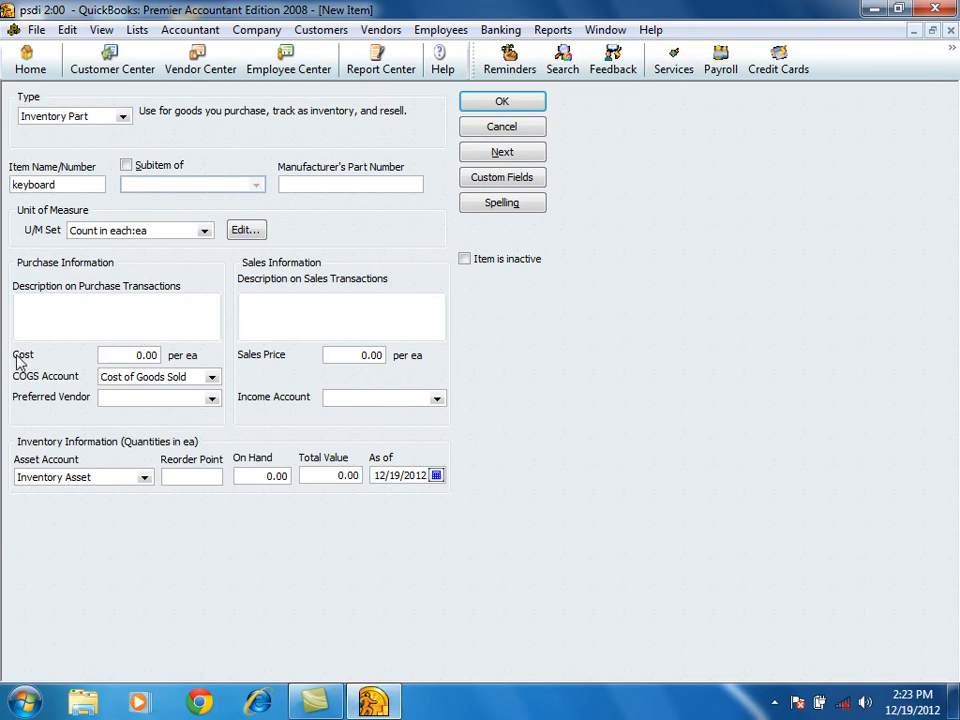
click(127, 358)
text(150)
click(212, 378)
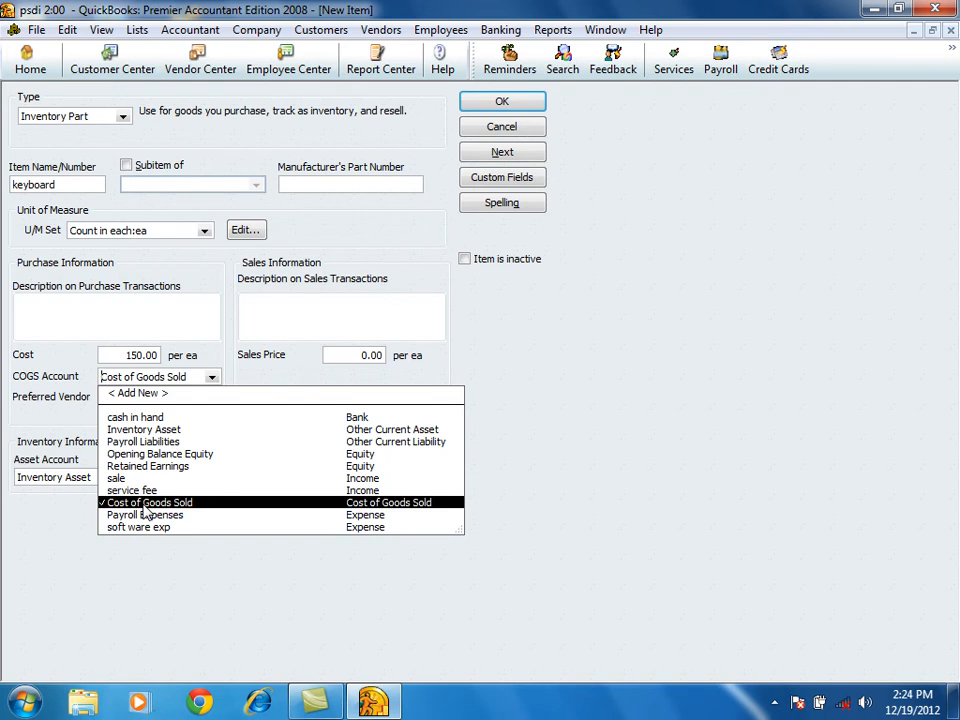
click(211, 378)
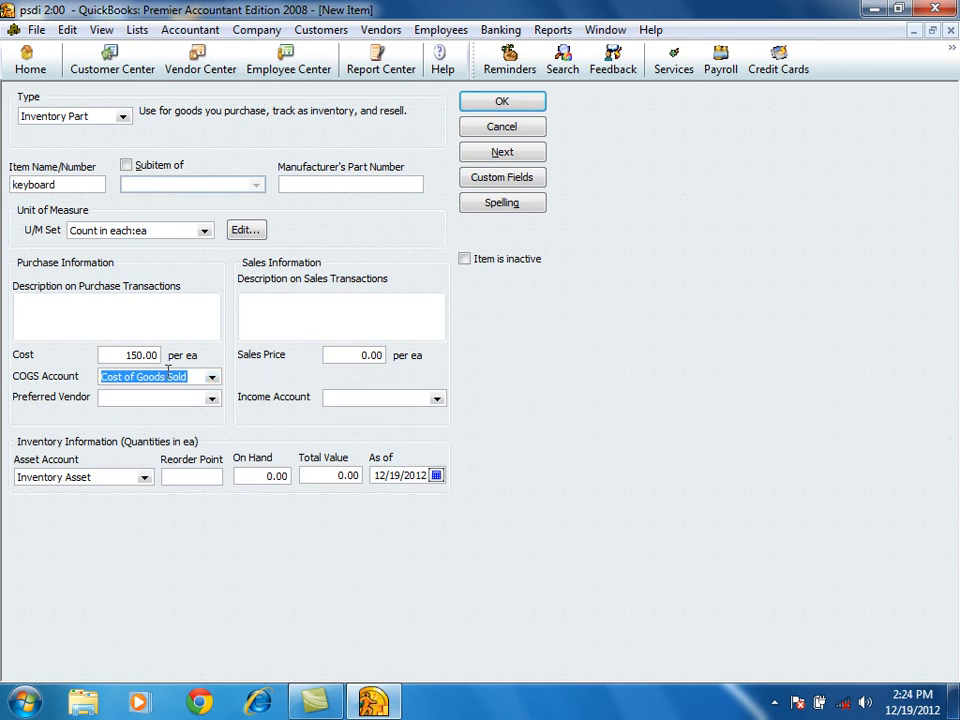
Set the keyboard's sales price to 250 and its income account to sale.
click(350, 356)
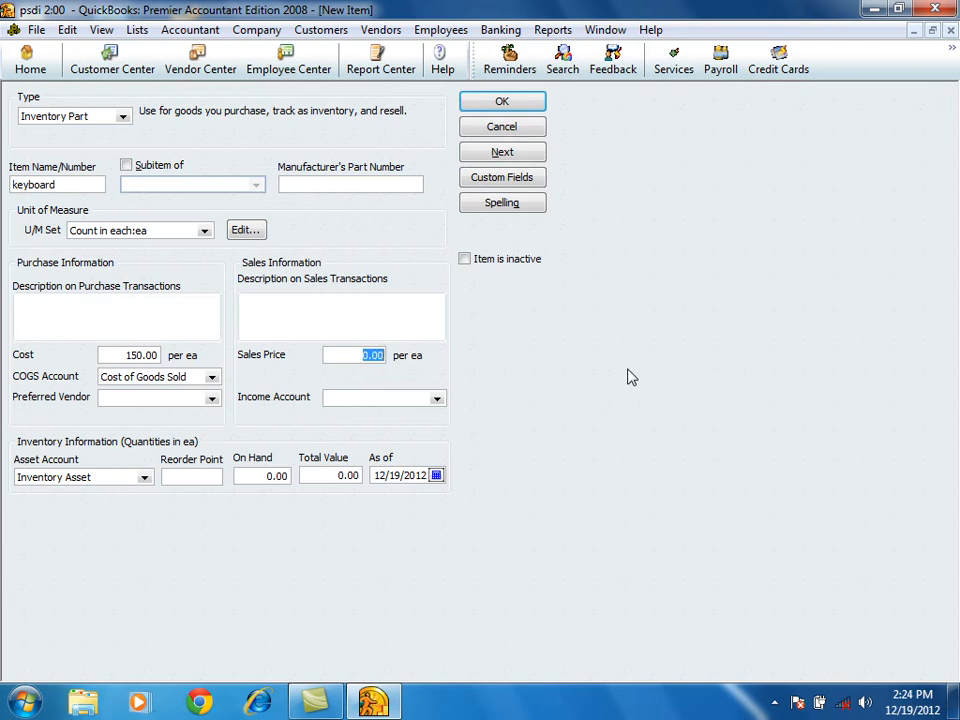
text(250)
double_click(336, 356)
click(392, 398)
double_click(349, 354)
click(436, 398)
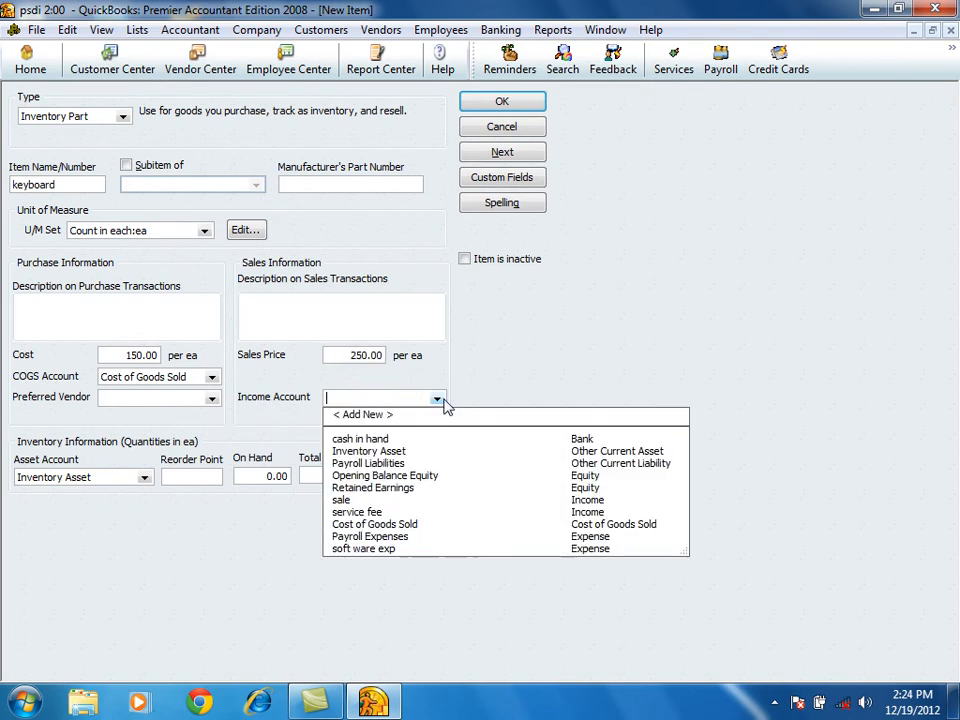
click(344, 500)
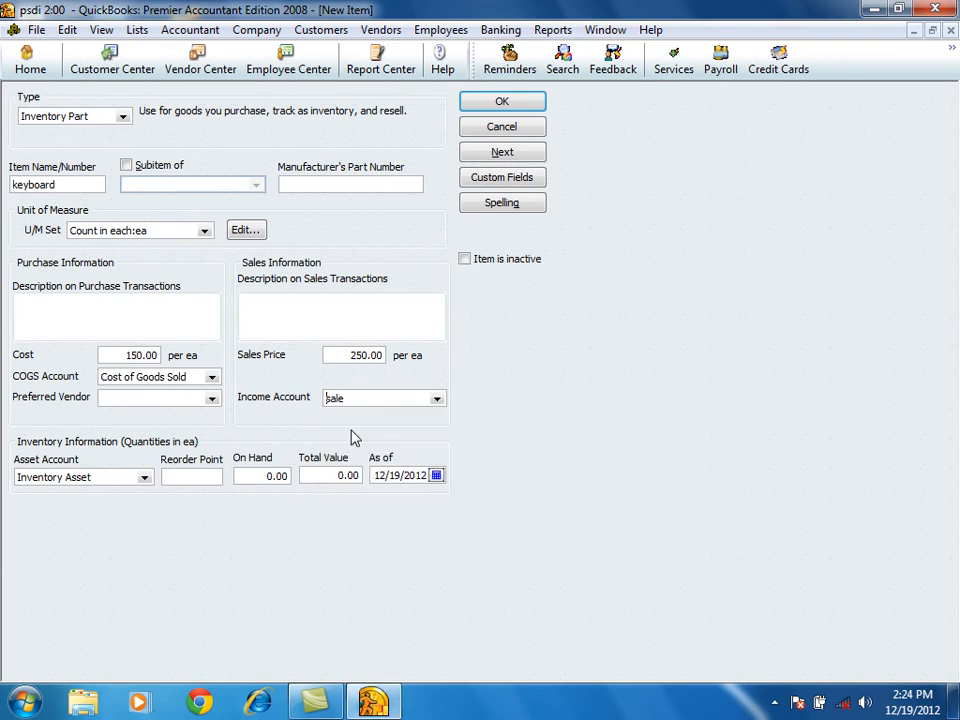
click(436, 398)
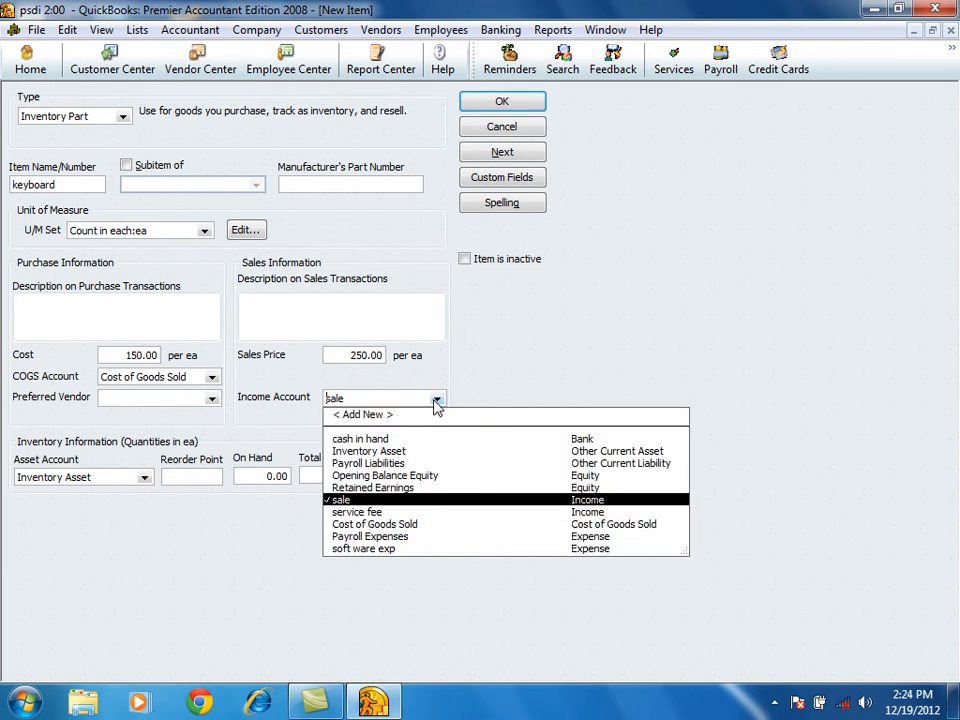
click(352, 501)
click(317, 396)
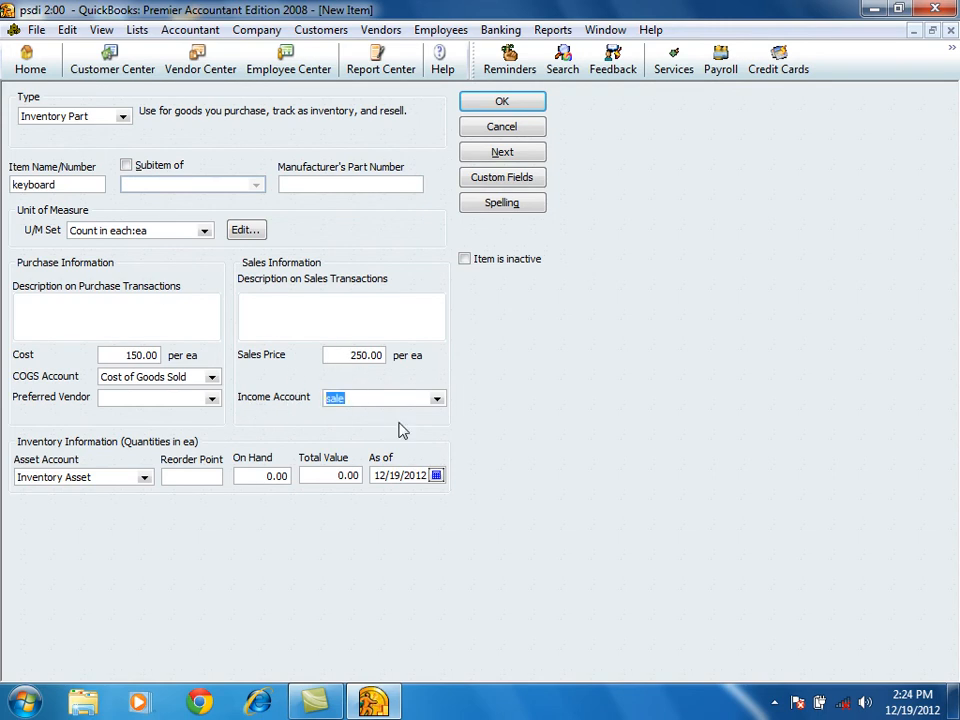
Set the keyboard's on-hand quantity to 300 and check the cost, total value and asset account.
click(256, 477)
text(300)
click(125, 356)
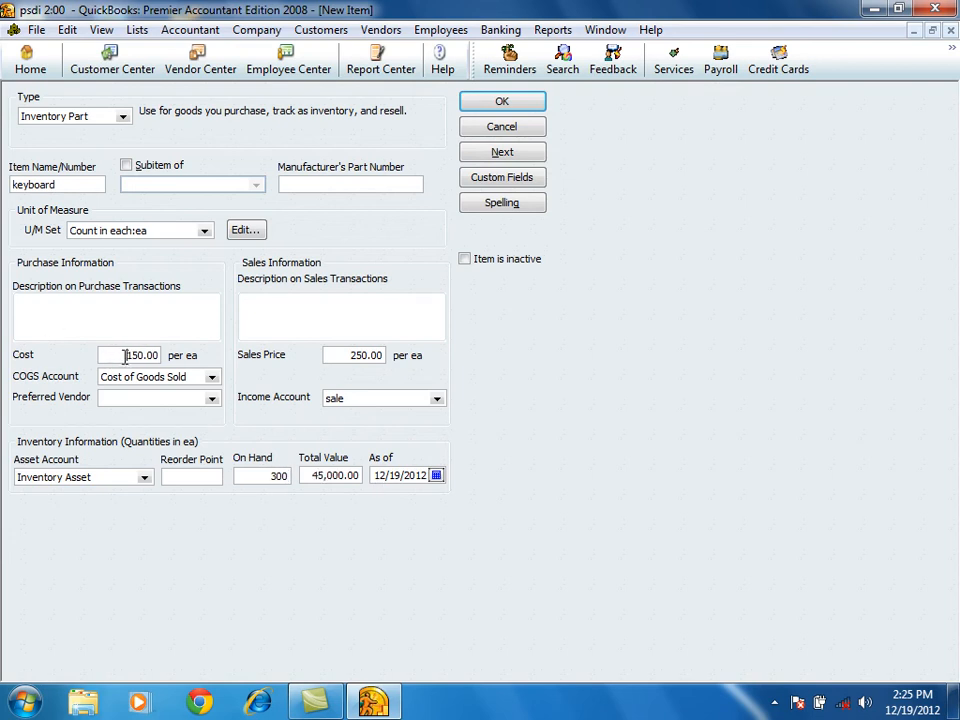
drag(303, 476, 411, 478)
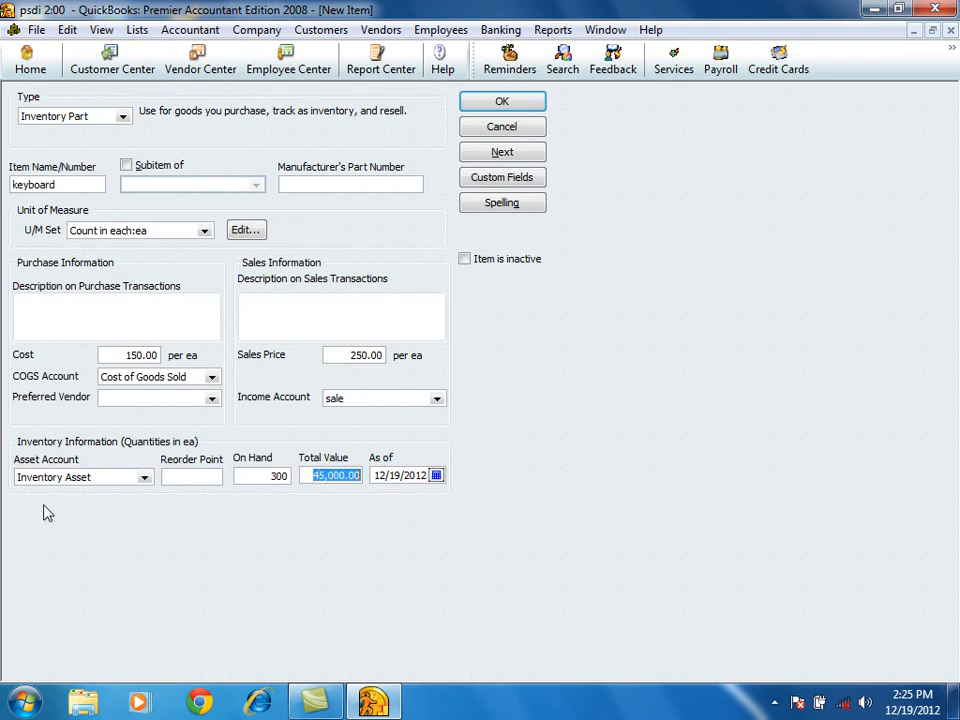
click(100, 477)
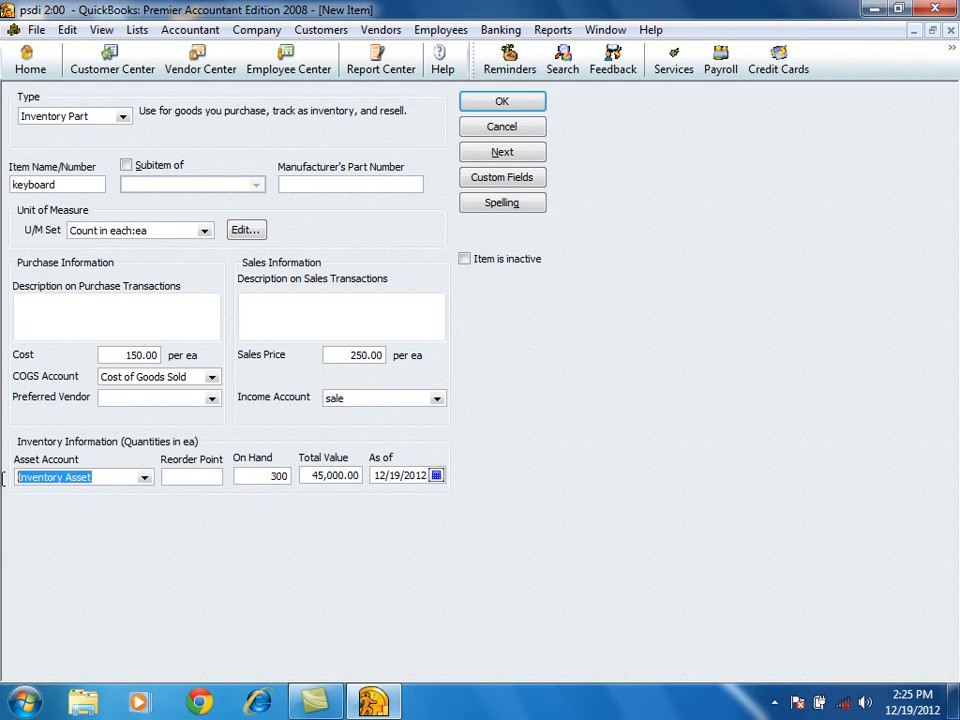
click(145, 478)
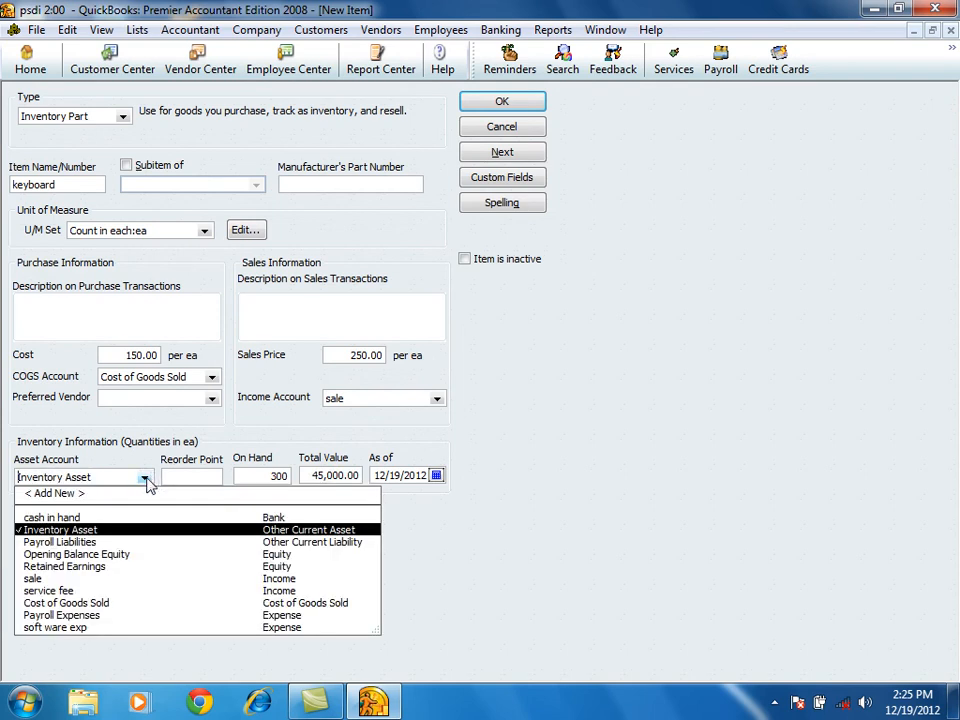
click(145, 479)
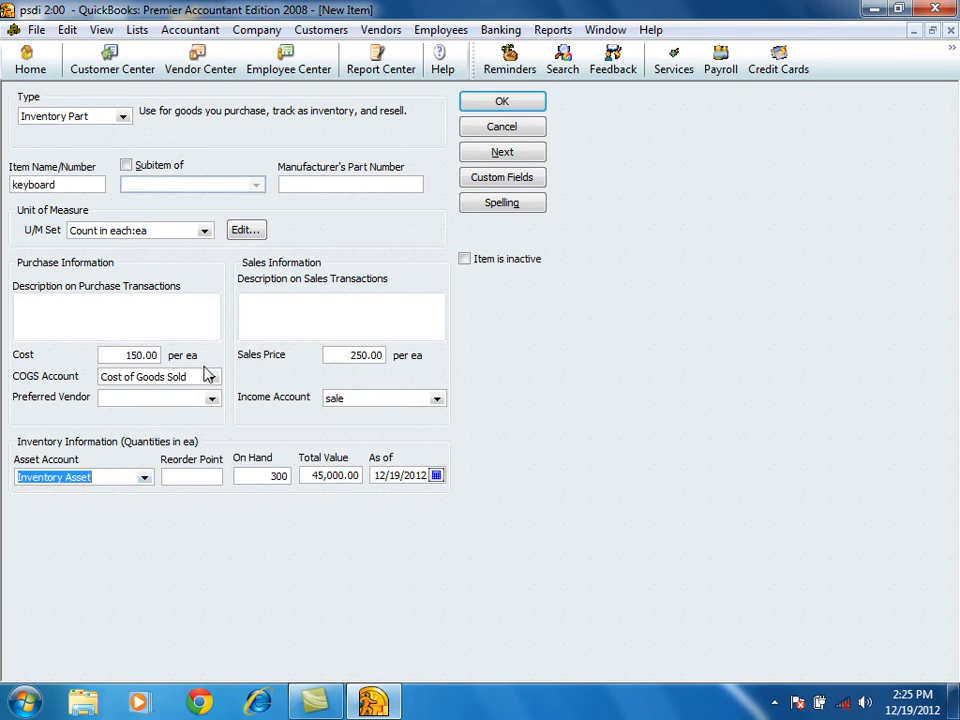
Leave the manufacturer's part number blank and the subitem option off, and save the keyboard item to start another new item.
click(303, 182)
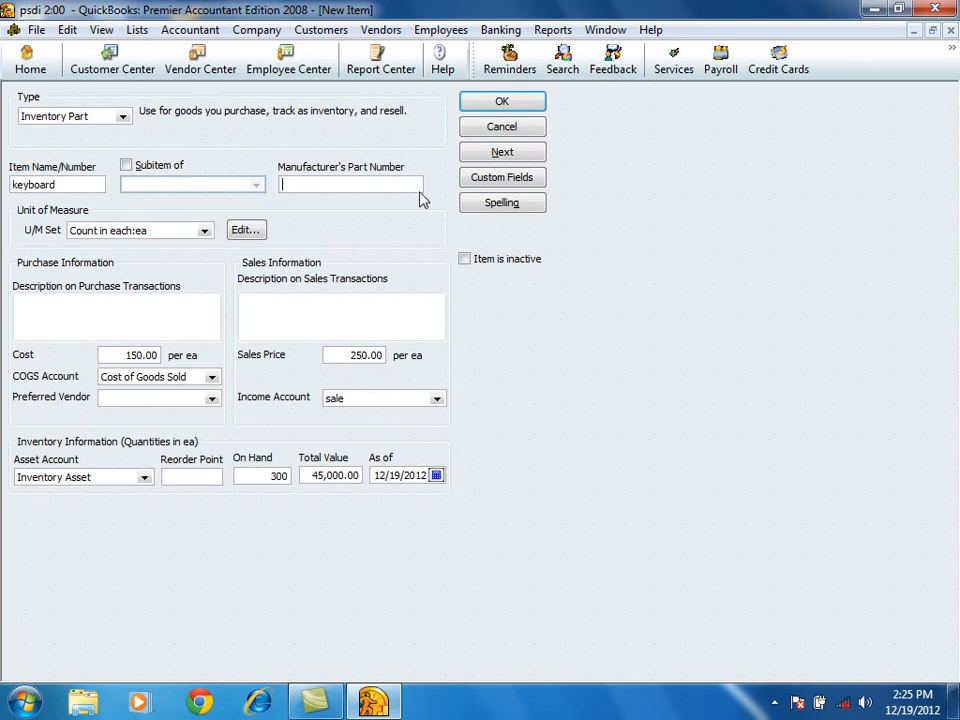
click(124, 168)
click(124, 168)
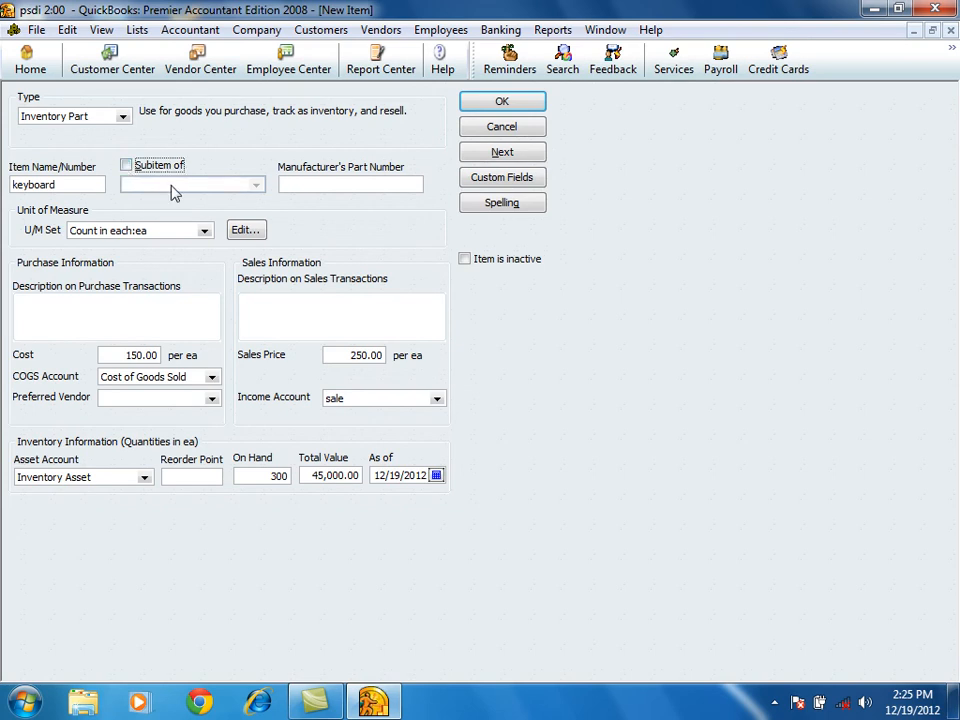
click(527, 158)
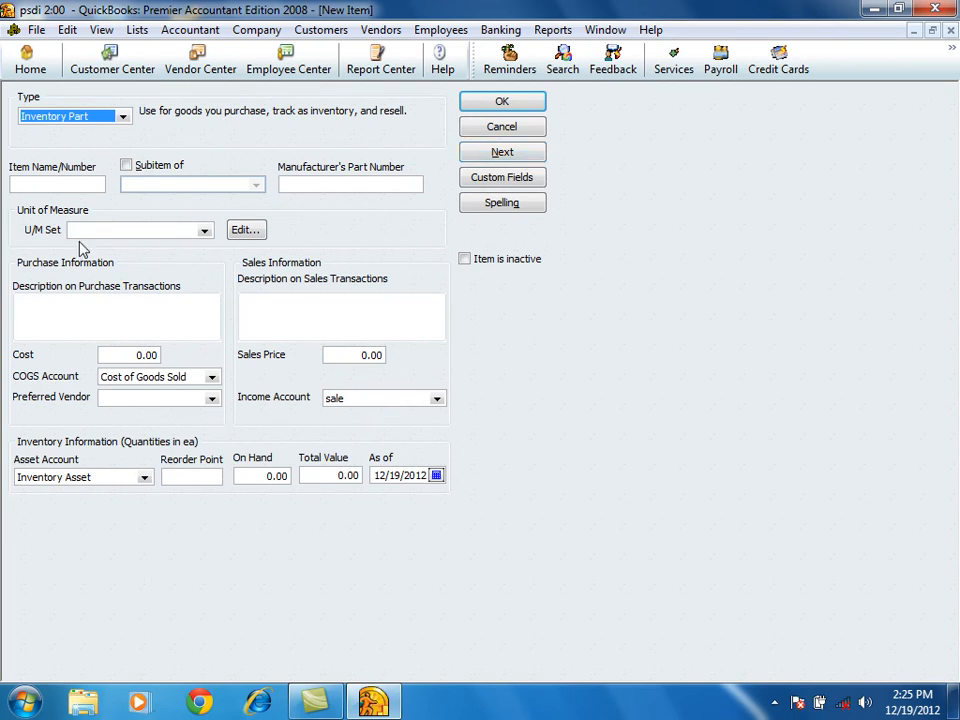
Name the new inventory part storage device and save it to start another item.
click(78, 185)
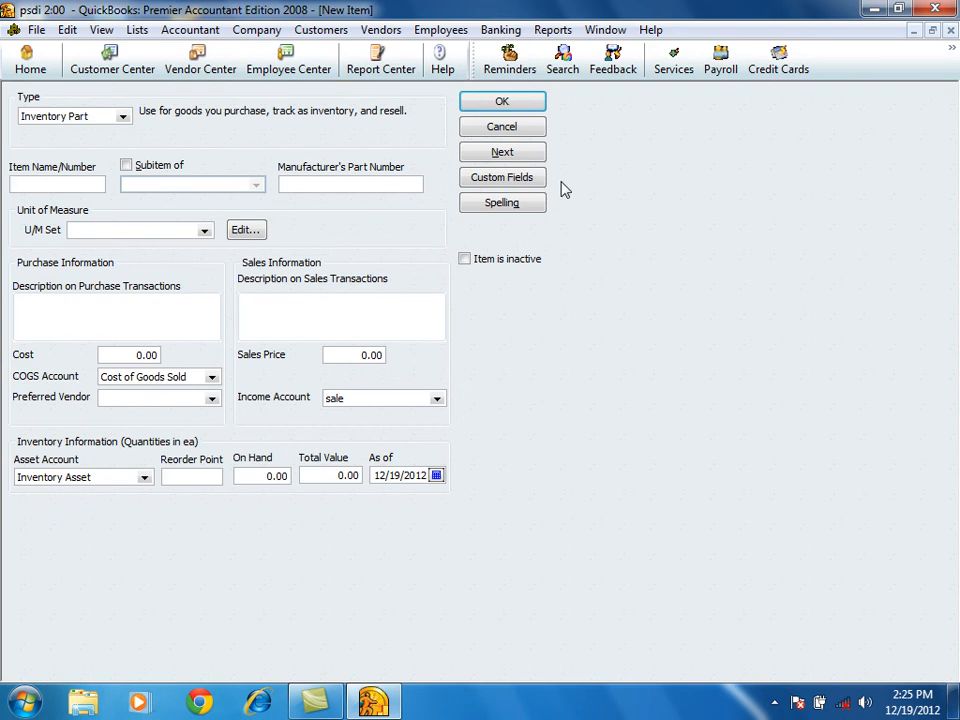
text(storage device)
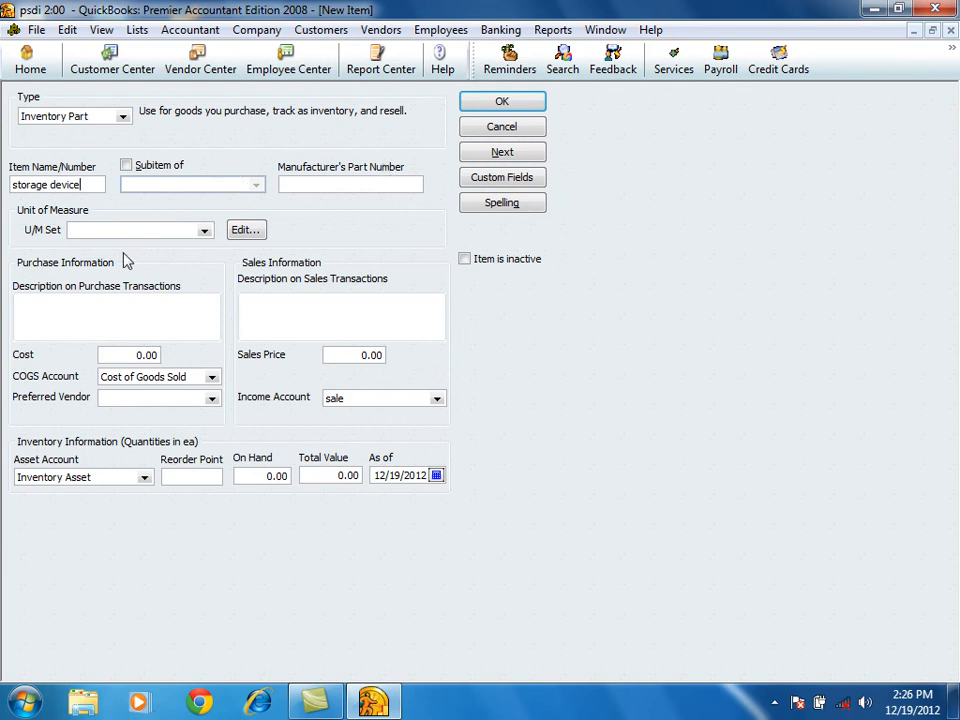
click(510, 154)
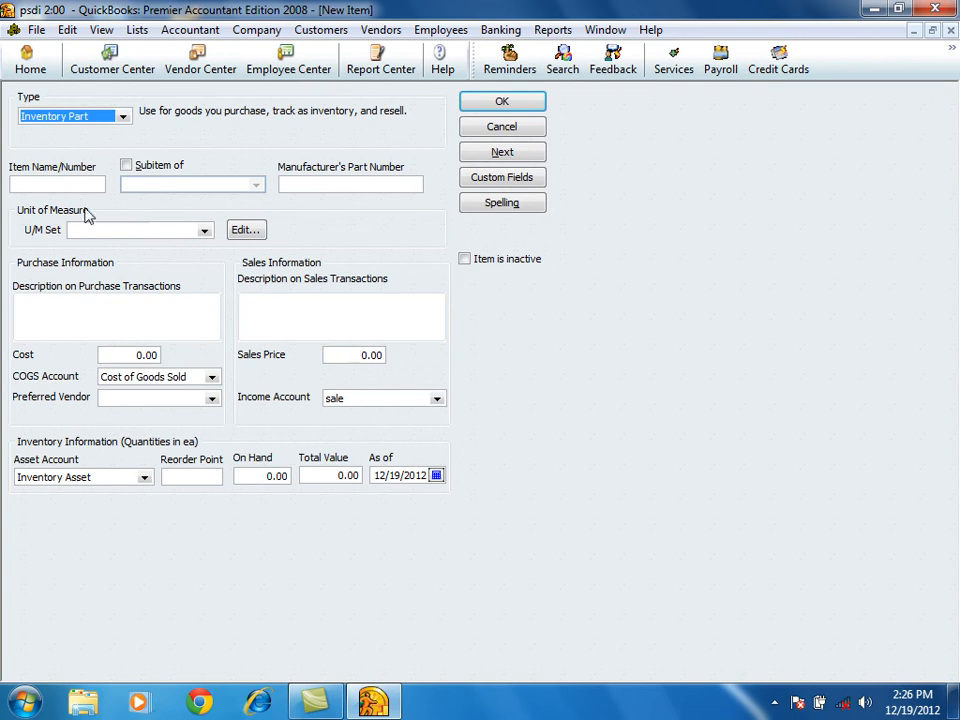
Name the new inventory part hard disk and make it a subitem of storage device.
click(60, 183)
text(ha)
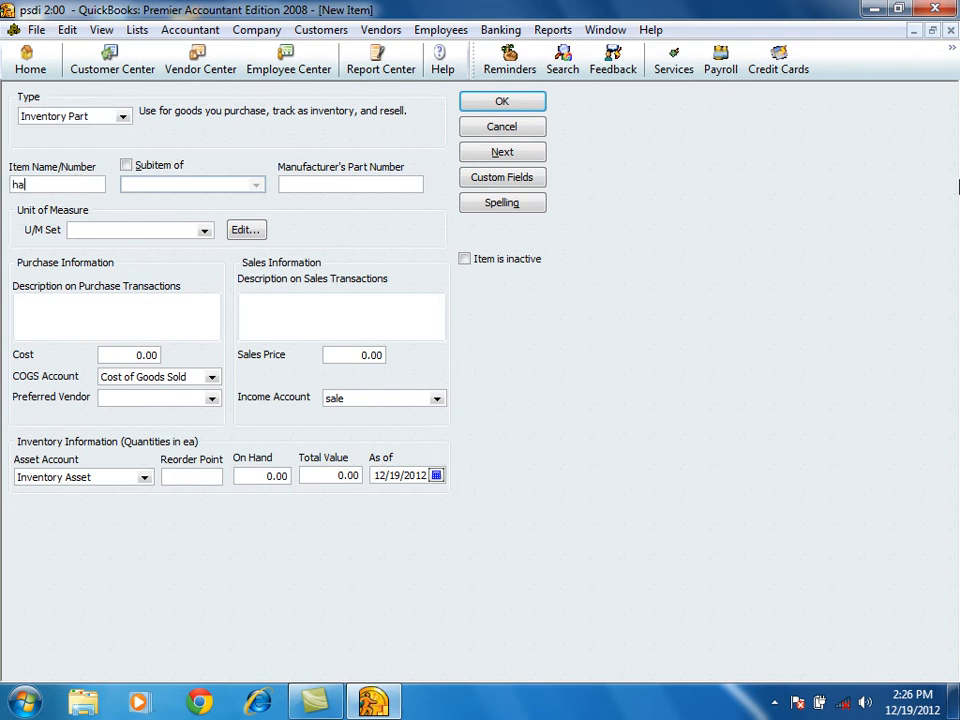
text(rd disk)
click(126, 166)
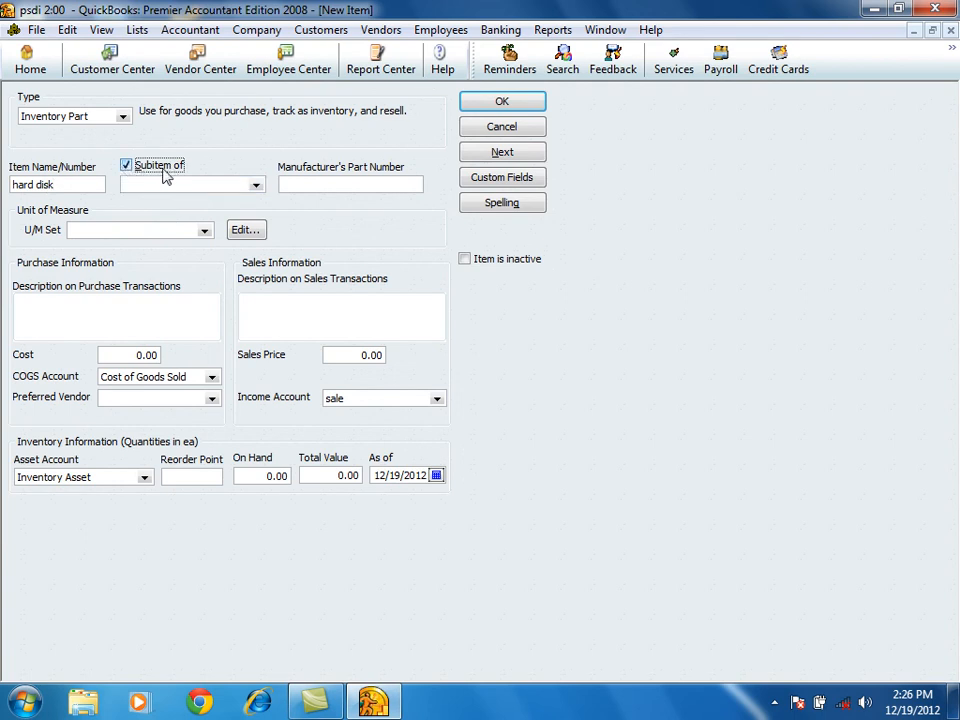
click(256, 186)
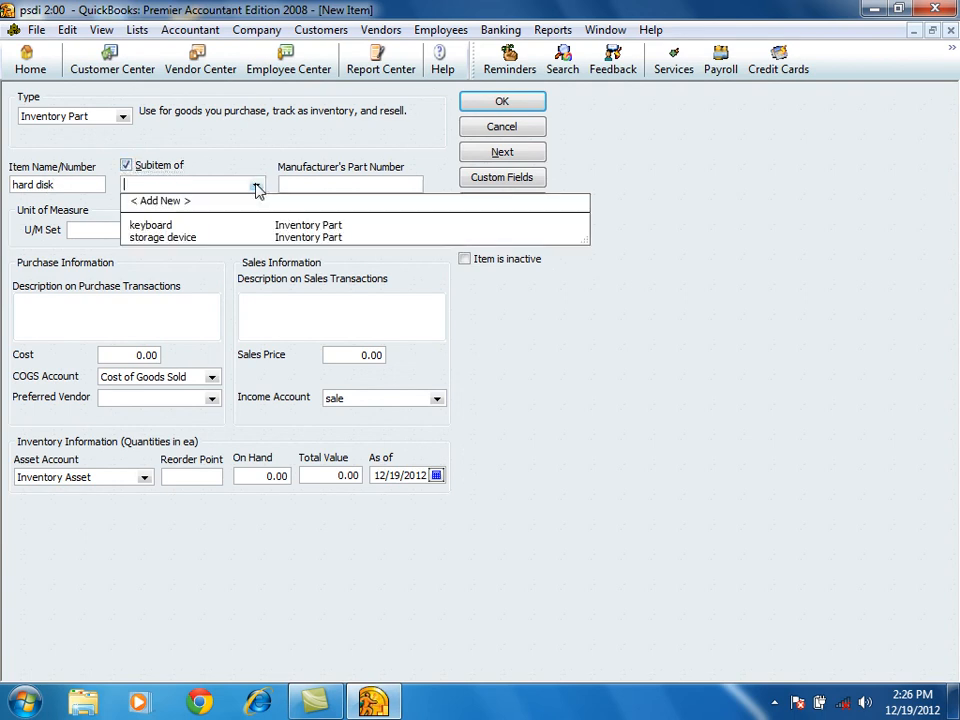
click(160, 238)
Set the hard disk's cost to 1000 and sales price to 1300, and save it to start another item.
click(120, 356)
text(1000)
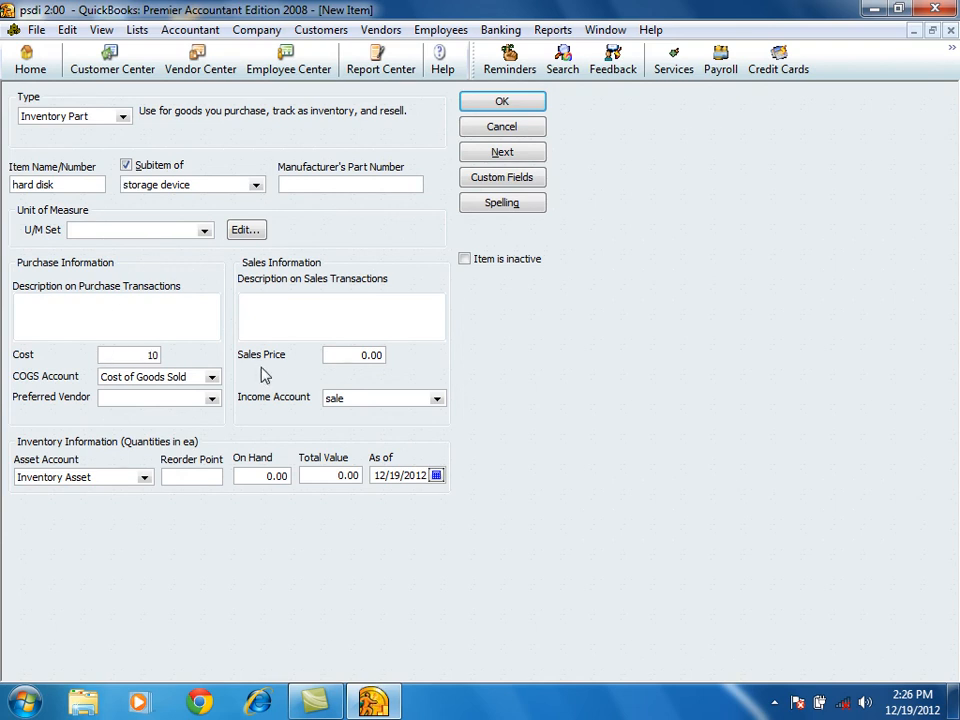
click(354, 355)
text(1300)
click(152, 376)
click(348, 399)
click(248, 477)
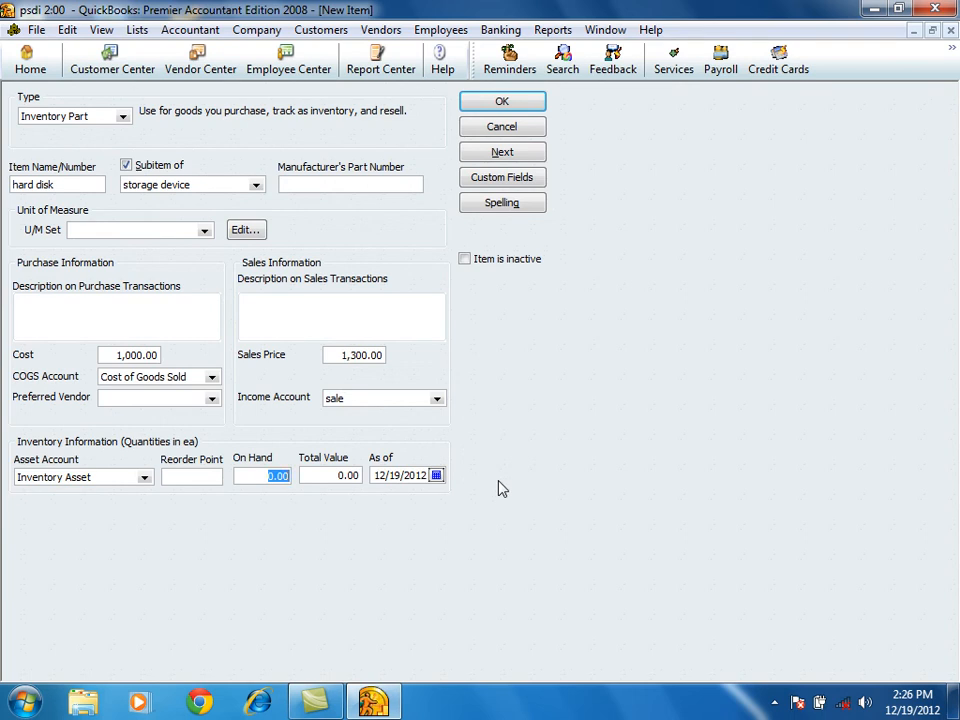
click(499, 153)
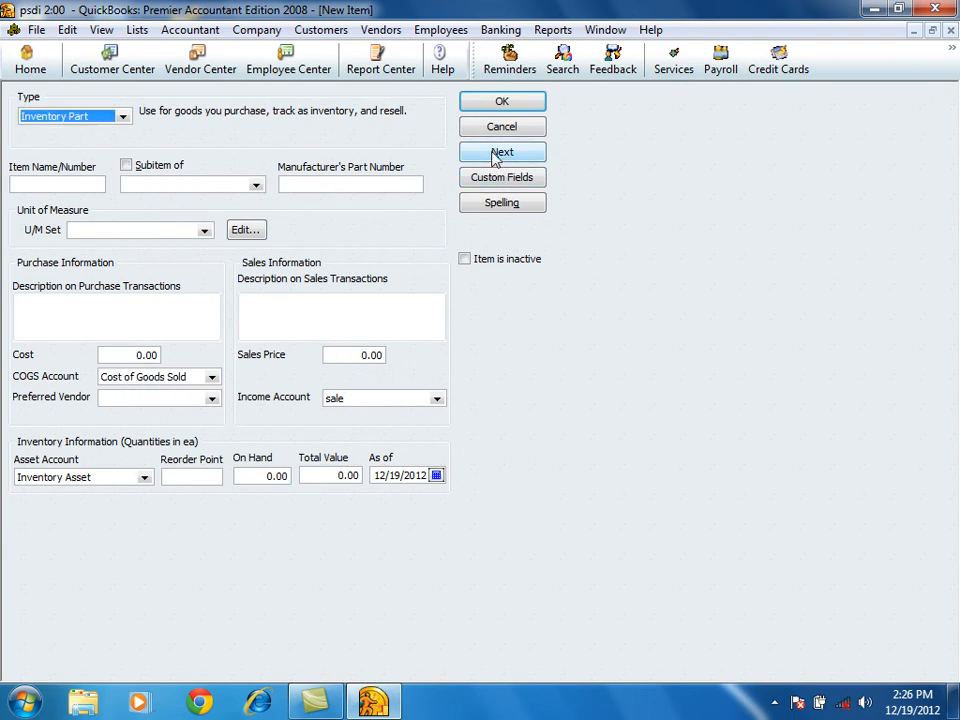
Name the new inventory part usb drive and make it a subitem of storage device.
click(50, 182)
text(usb drive)
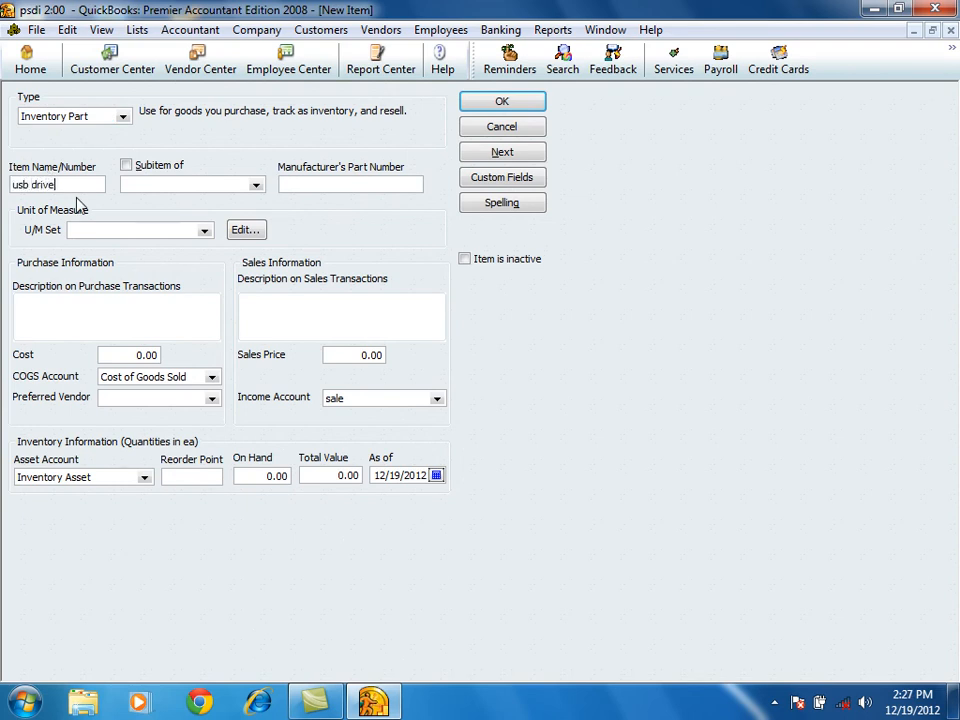
click(126, 165)
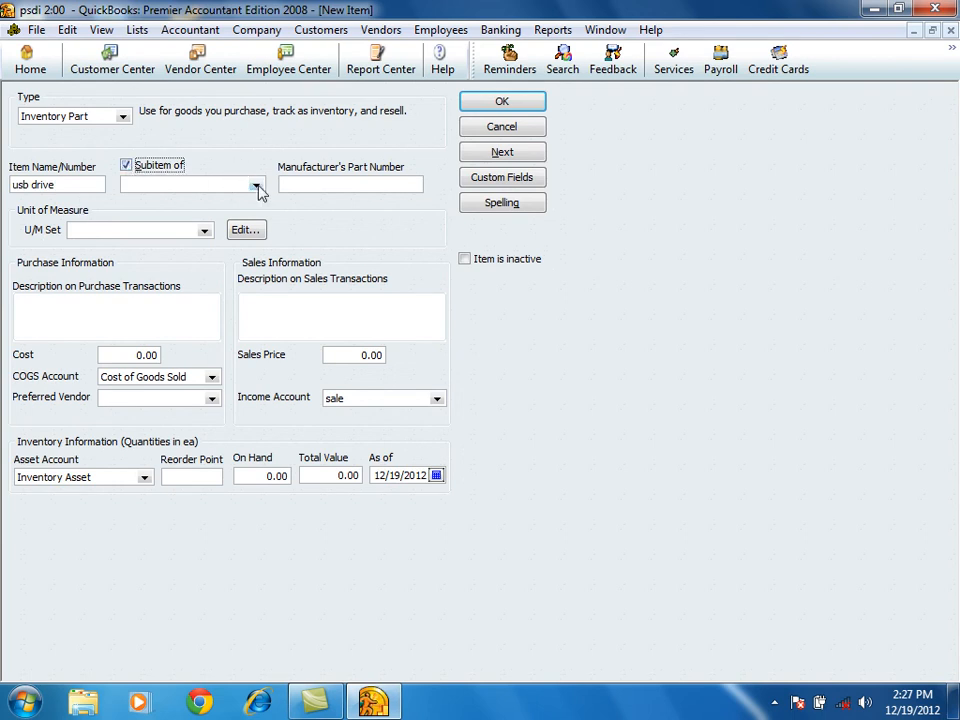
click(256, 186)
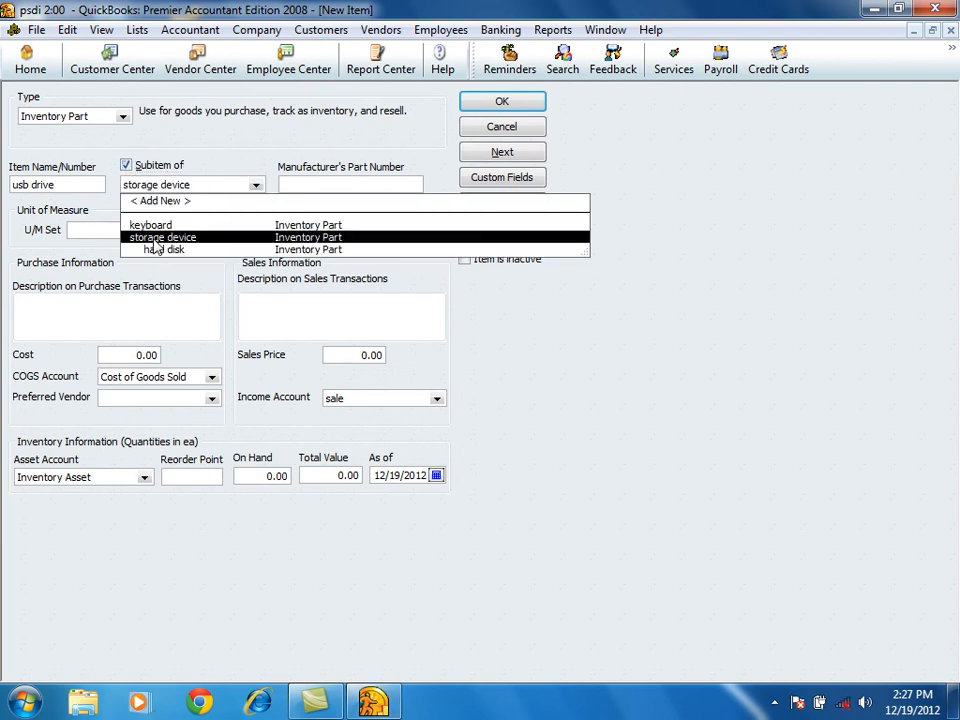
click(157, 238)
Set the usb drive's cost to 300 and sales price to 400, and save it to start another item.
click(120, 358)
text(300)
click(339, 358)
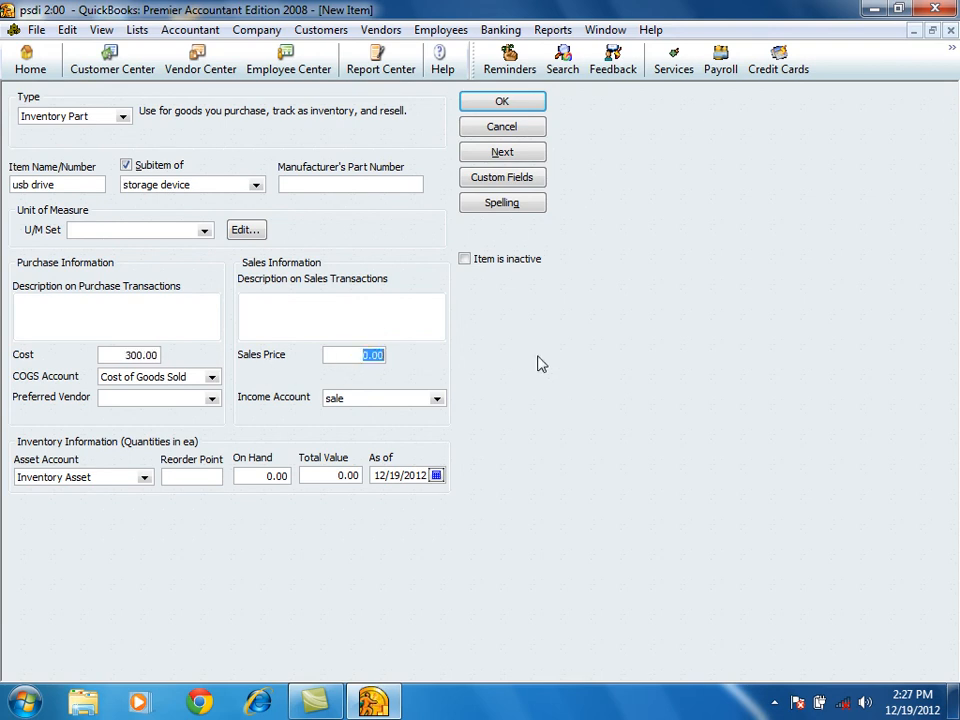
text(400)
click(493, 164)
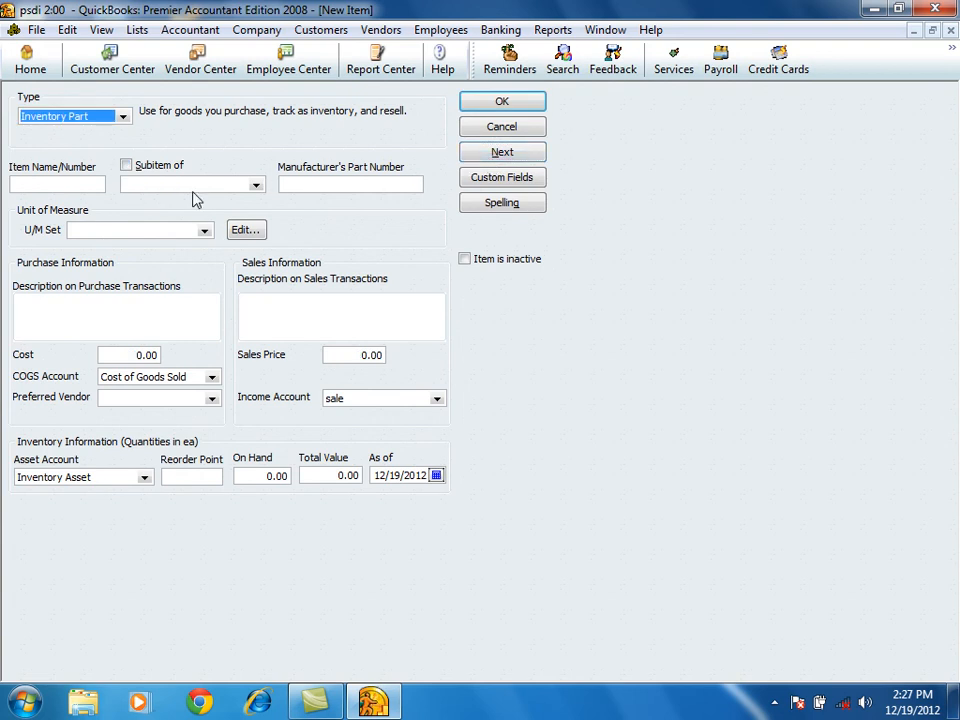
click(256, 185)
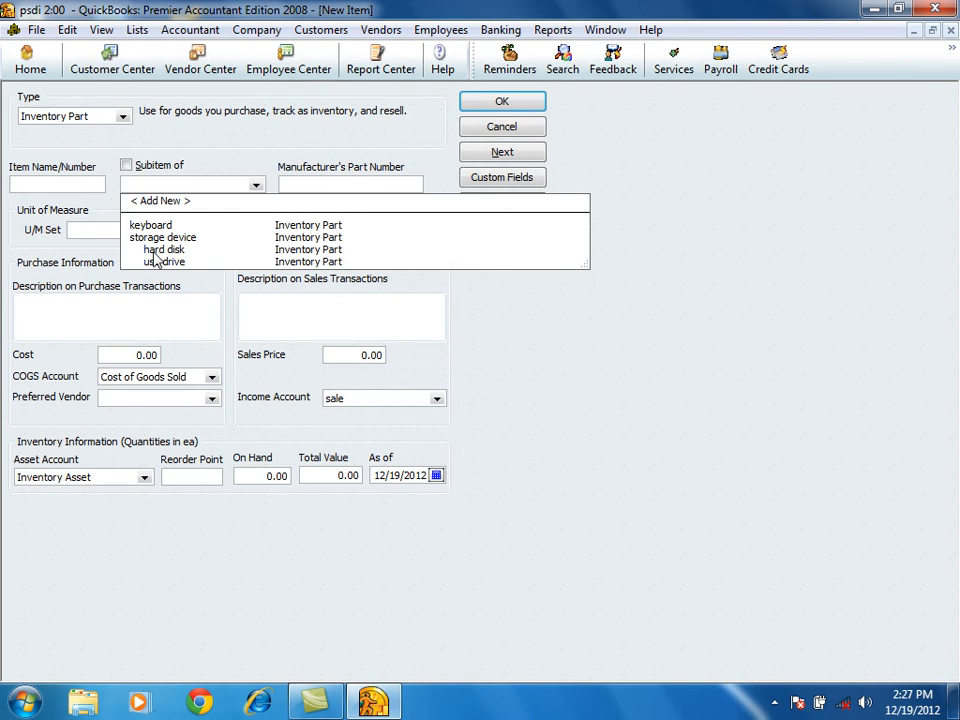
click(69, 181)
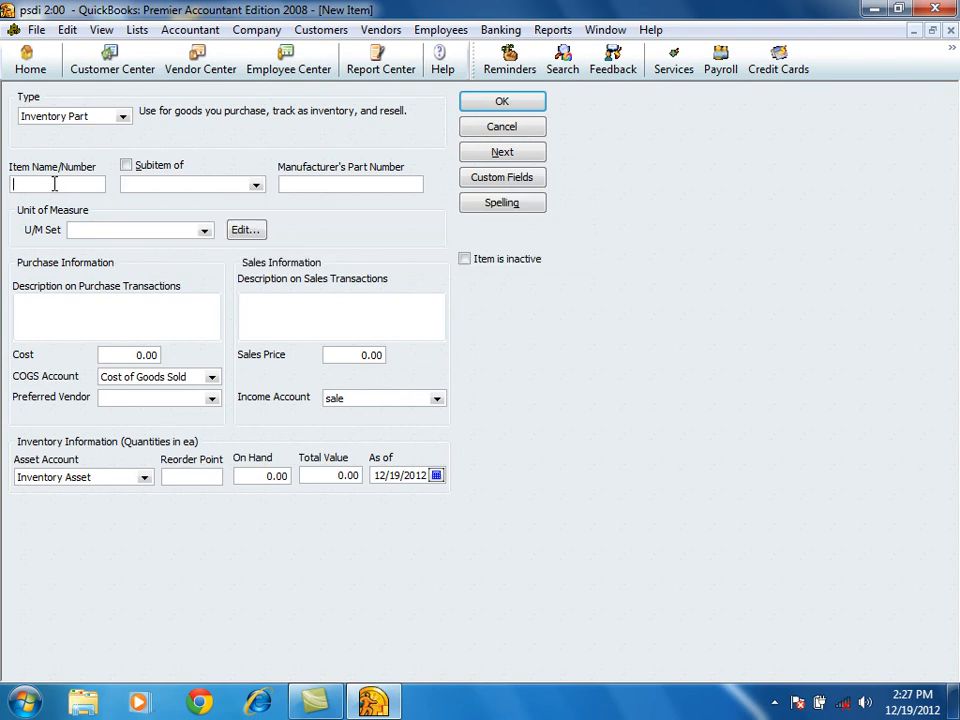
click(126, 167)
click(126, 167)
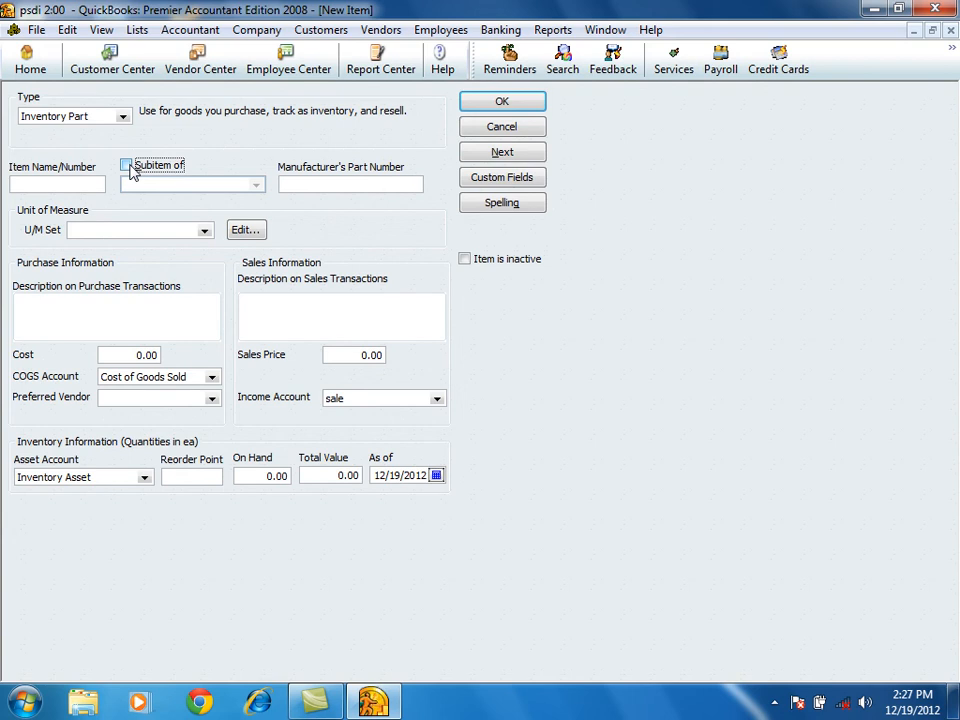
Create an inventory part named cassing with cost 2000 and sales price 2500, and save it to start another item.
click(47, 184)
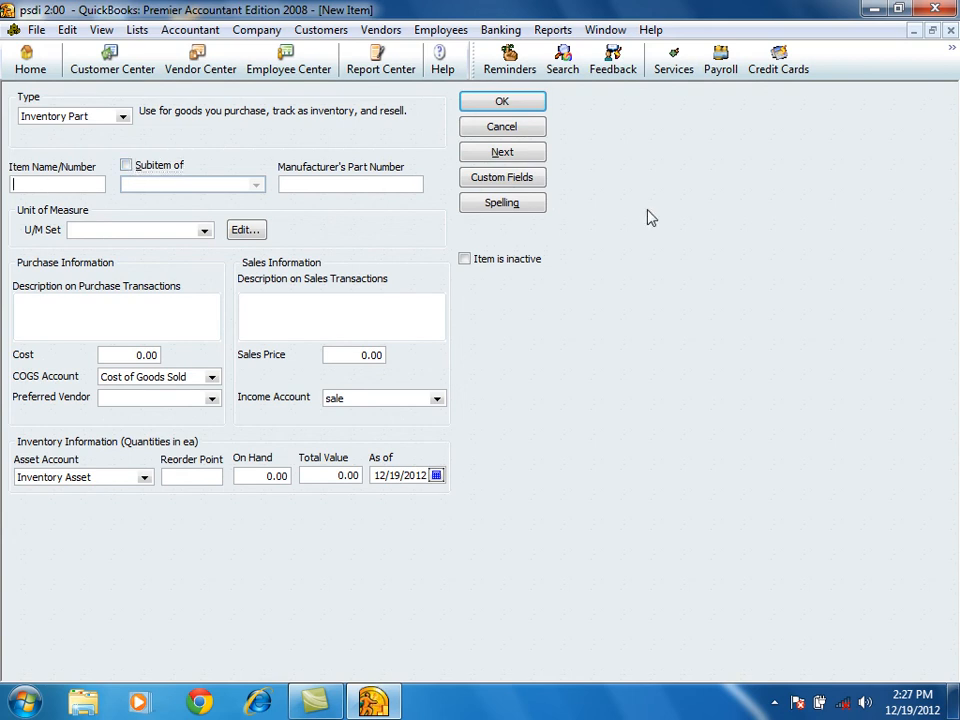
text(cassing)
click(171, 355)
text(2,000)
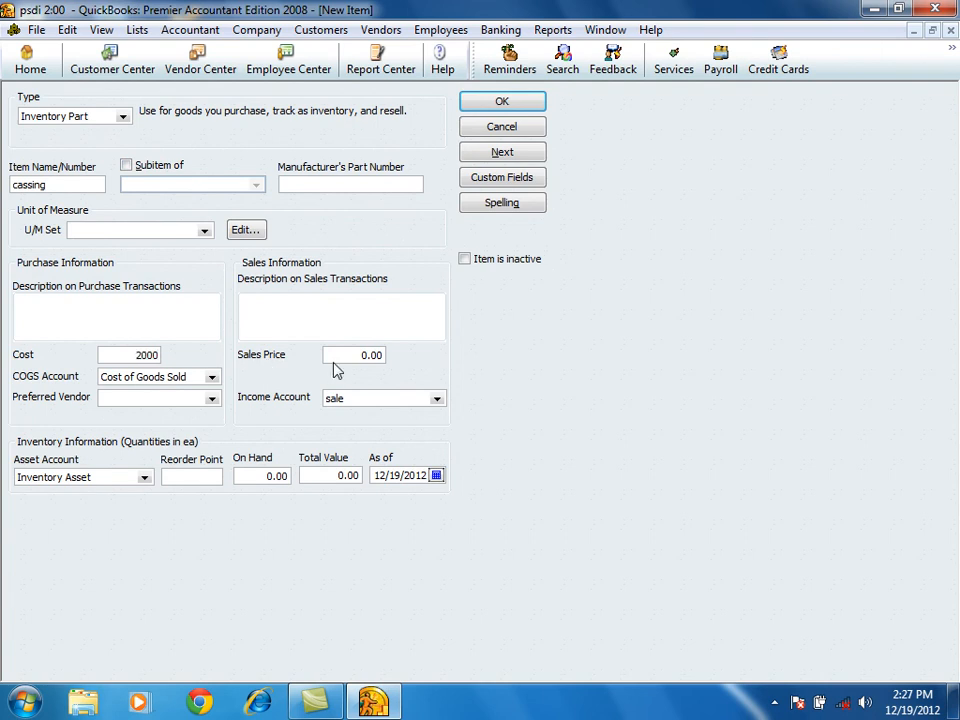
click(330, 355)
text(2500)
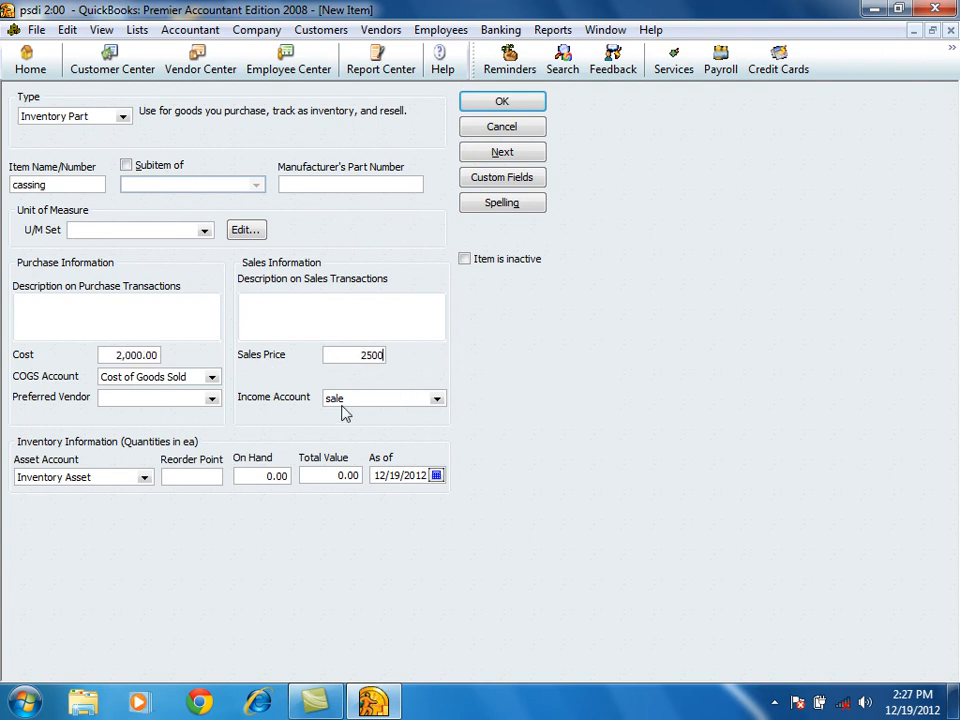
click(113, 356)
click(481, 158)
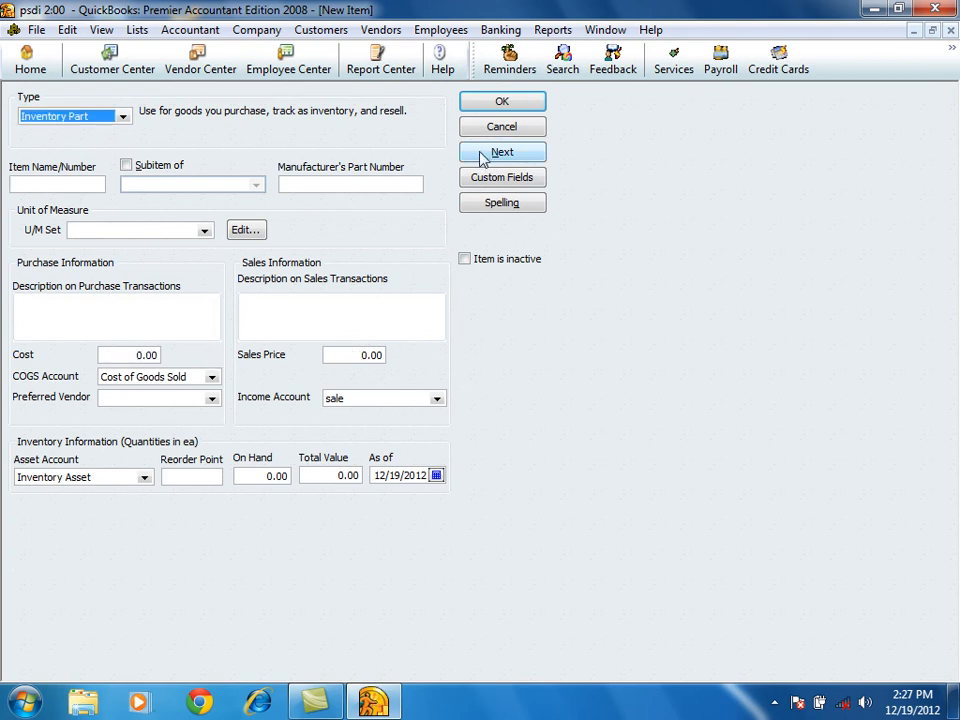
Make the new item an Inventory Assembly named p4 with the unit of measure set Count in each:ea.
click(123, 118)
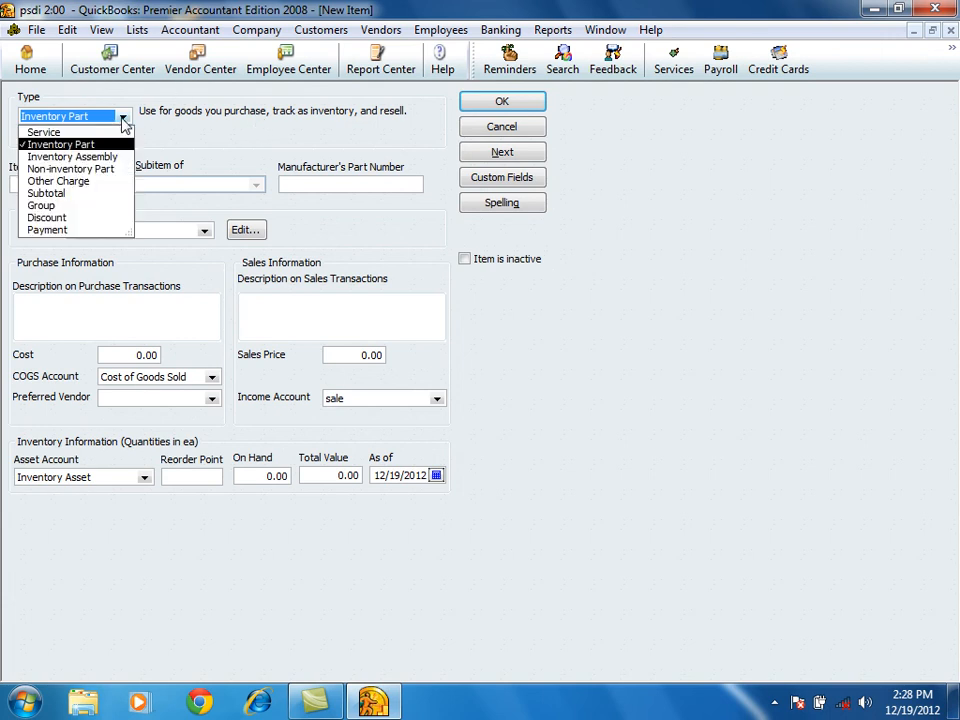
click(46, 158)
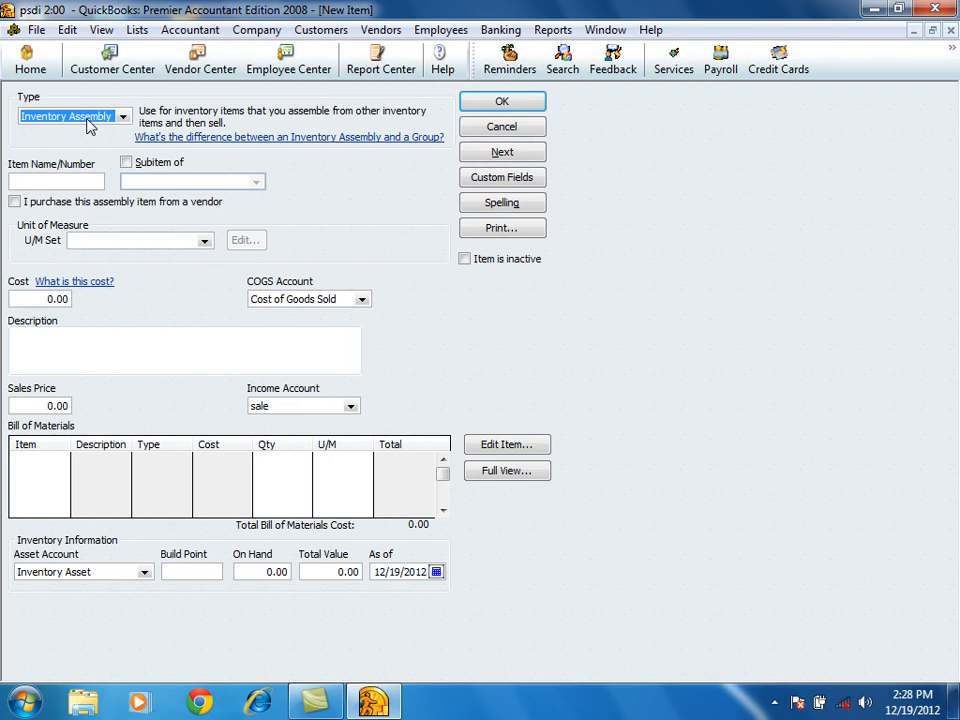
click(30, 180)
text(p4)
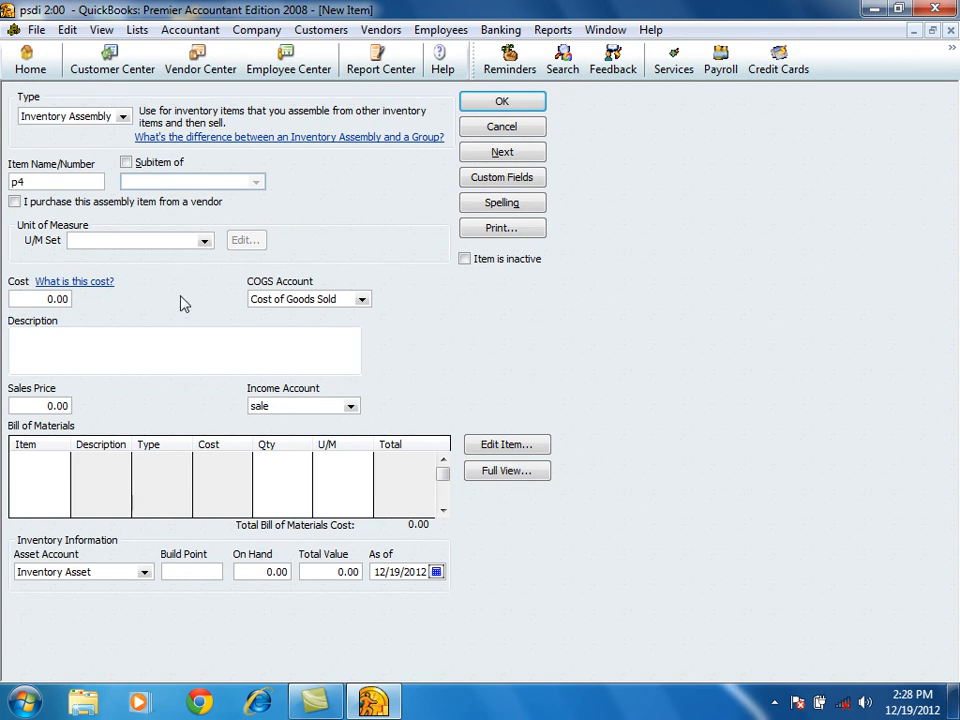
click(203, 241)
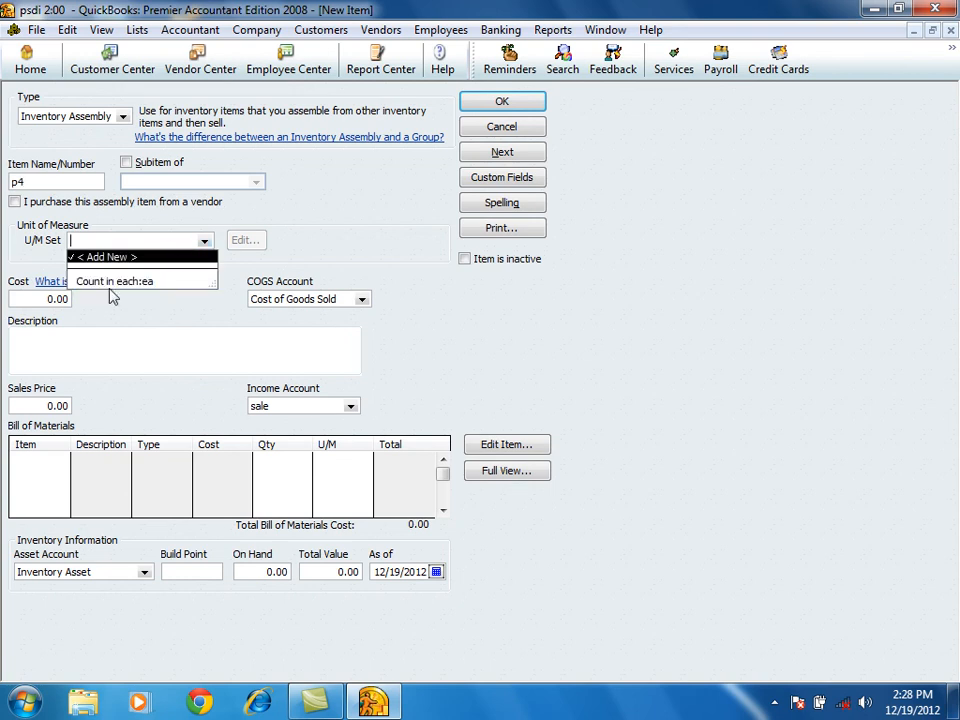
click(110, 282)
Set the p4 assembly's sales price to 3000.
click(30, 298)
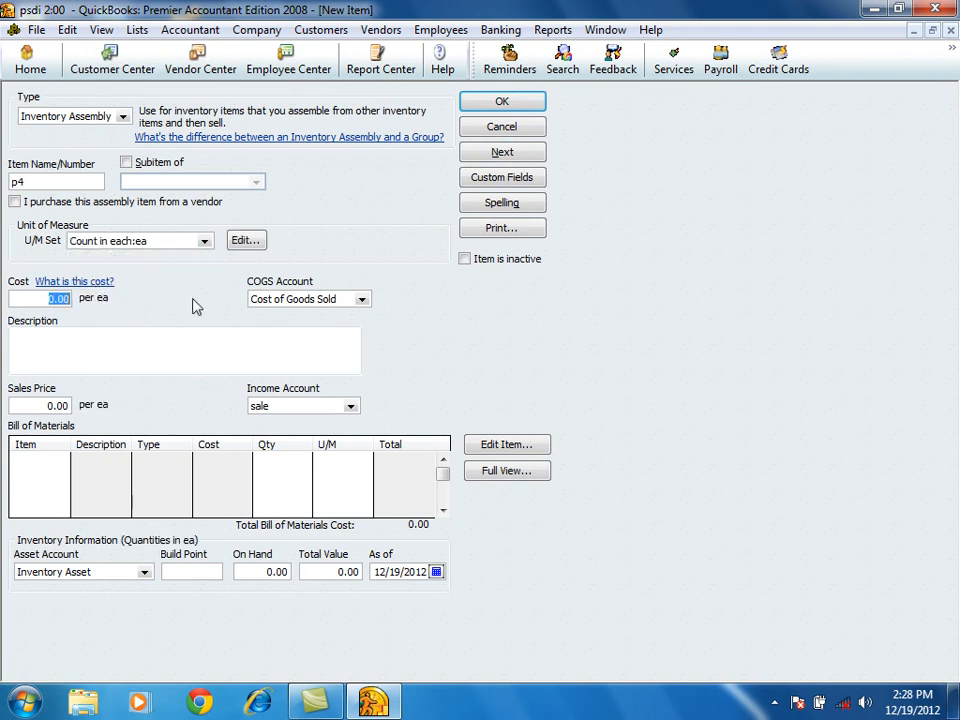
click(14, 406)
text(3000)
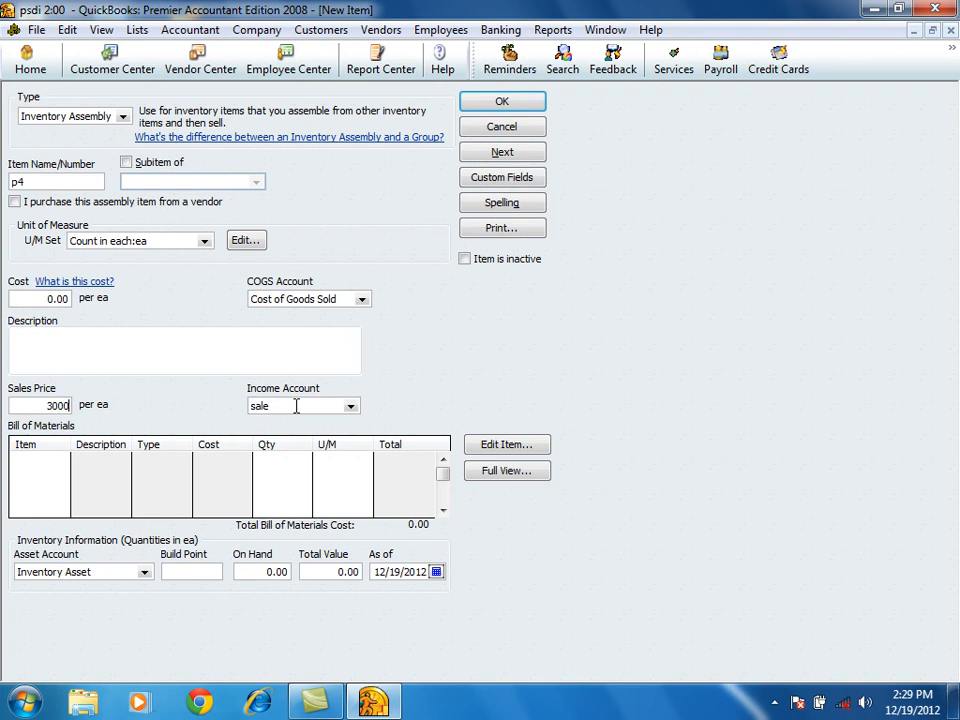
drag(296, 406, 218, 407)
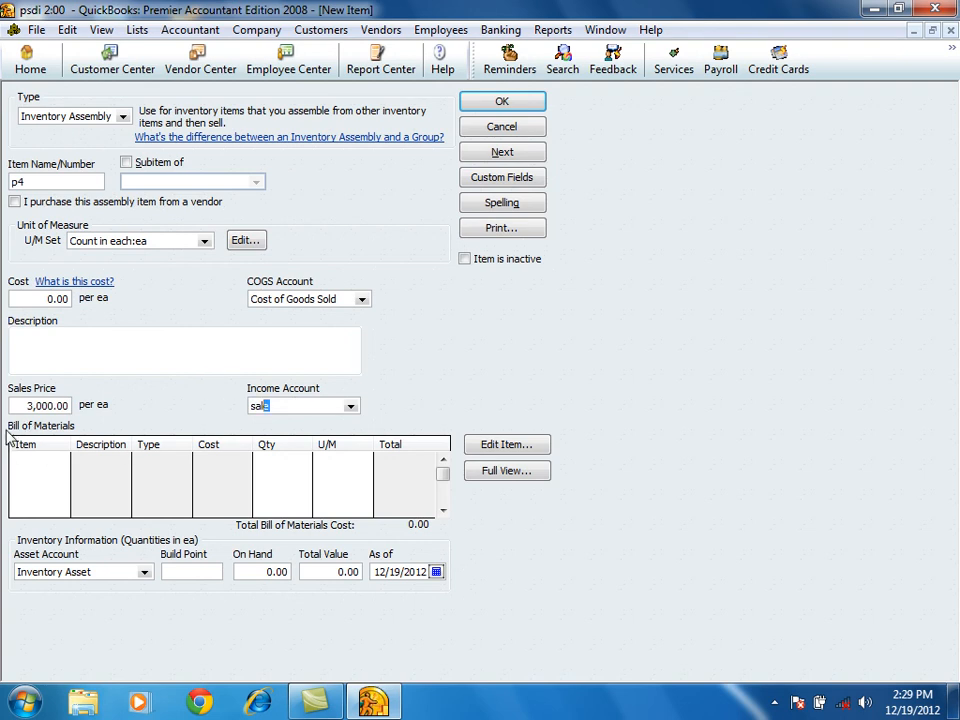
Add cassing and storage device to p4's bill of materials, each with quantity 1.
click(62, 460)
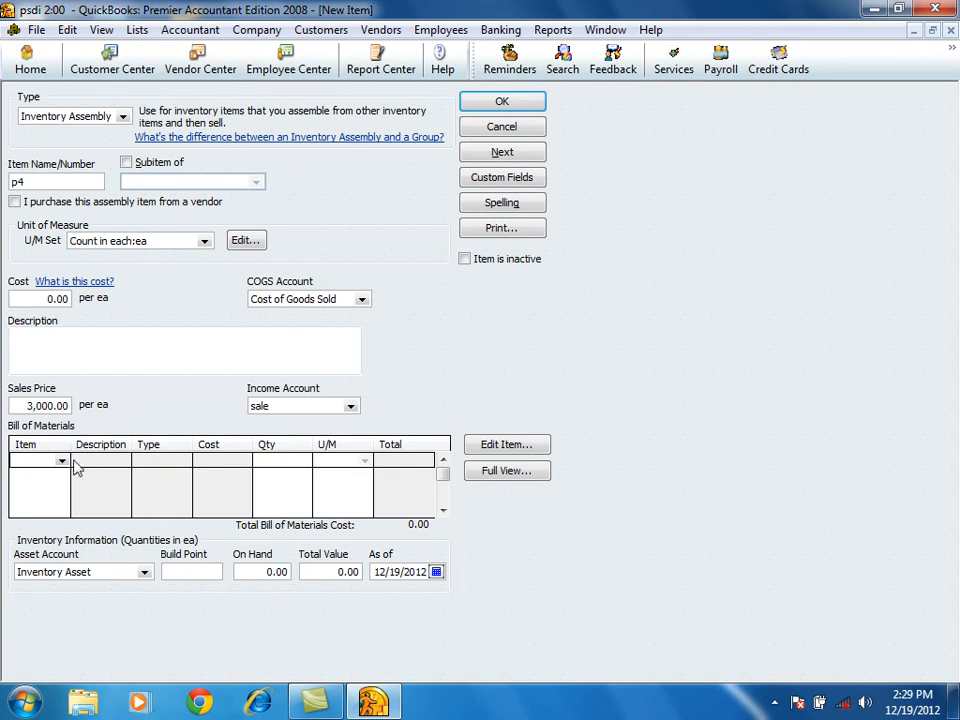
click(62, 461)
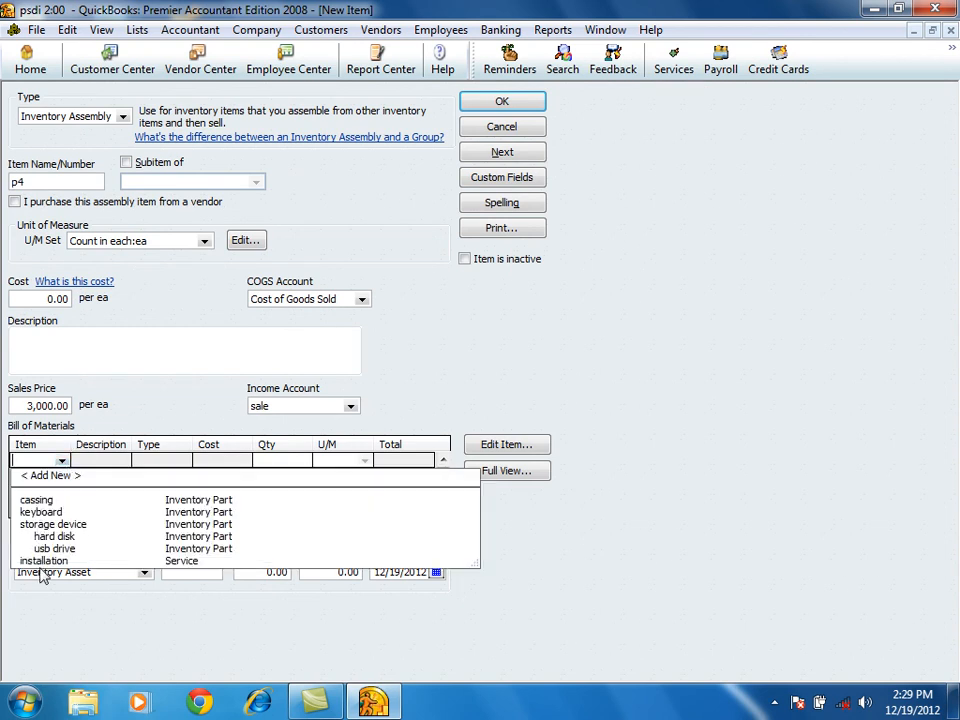
click(37, 500)
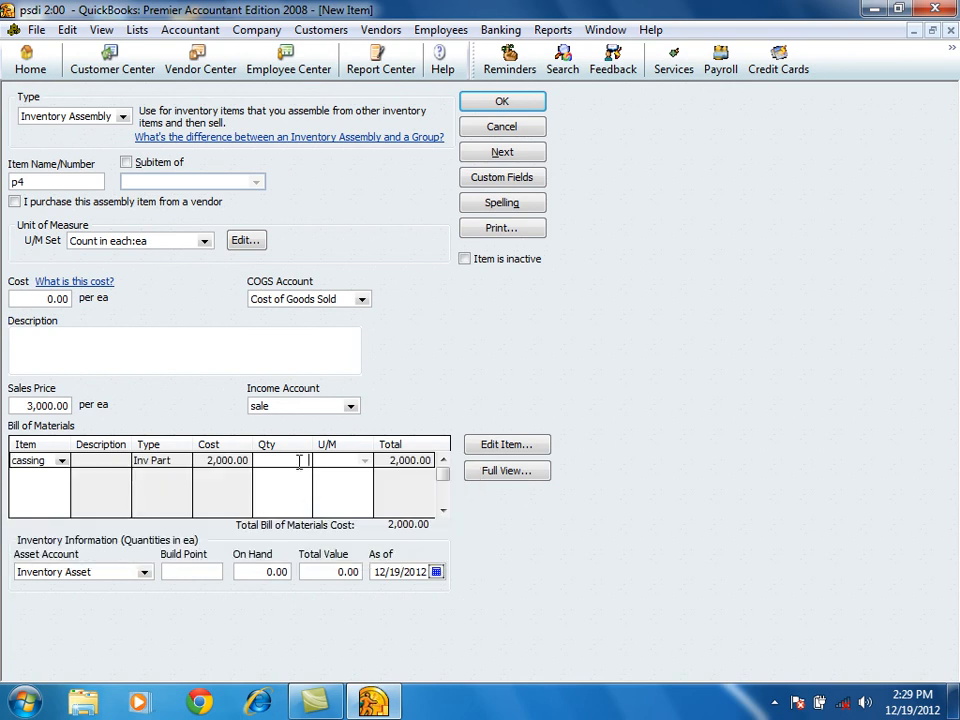
text(1)
click(60, 474)
click(61, 476)
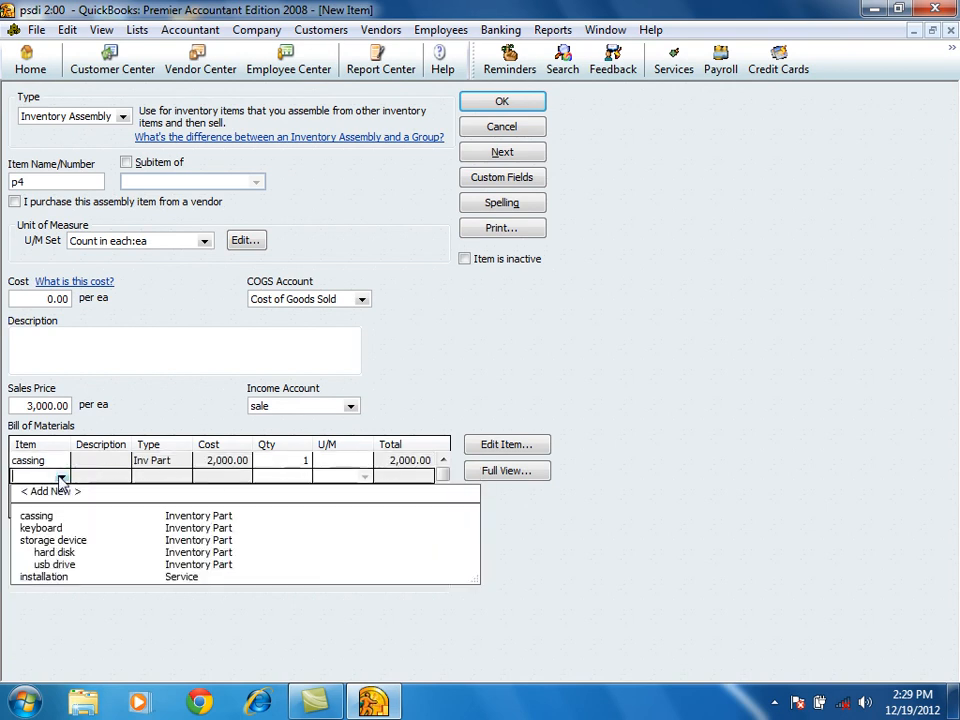
click(50, 540)
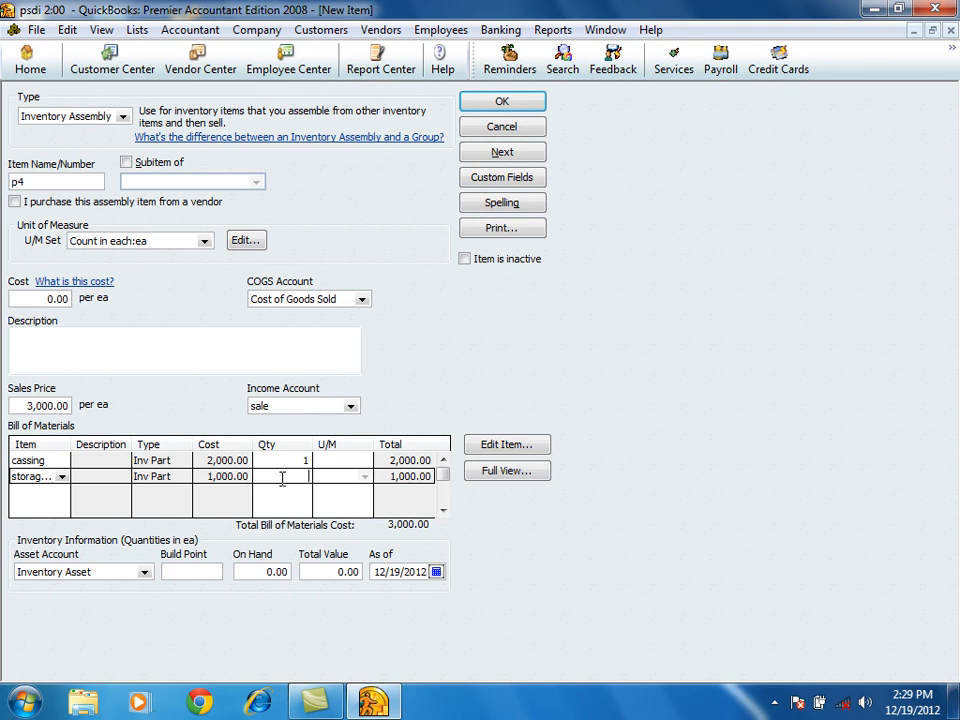
text(1)
Add the installation service with quantity 6 and the keyboard part to p4's bill of materials.
click(62, 492)
click(63, 493)
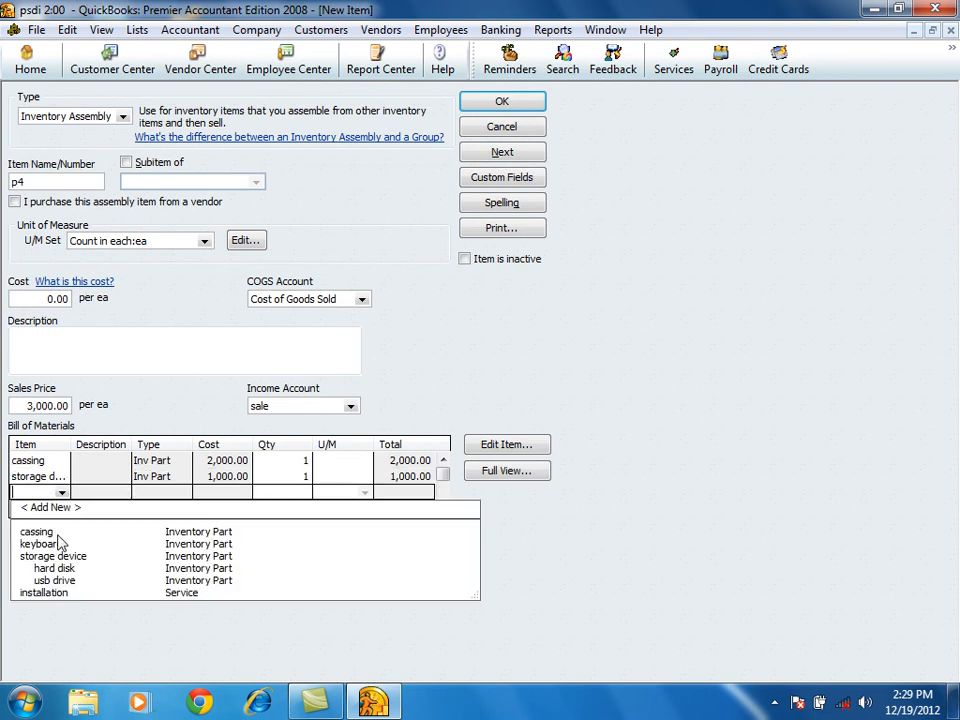
click(45, 593)
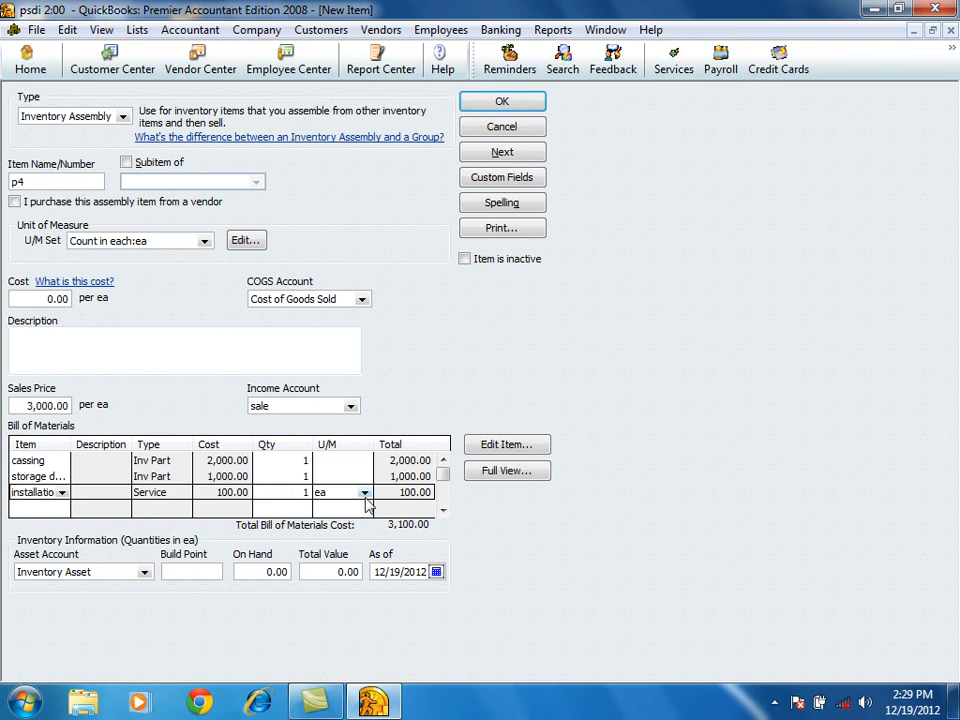
click(282, 494)
text(6)
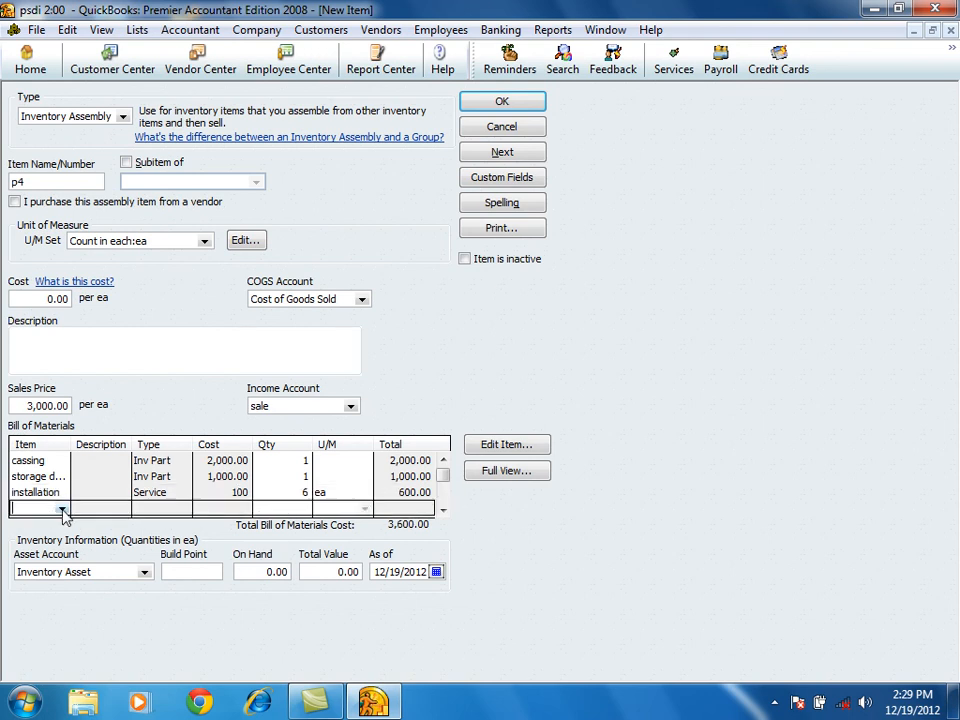
click(63, 510)
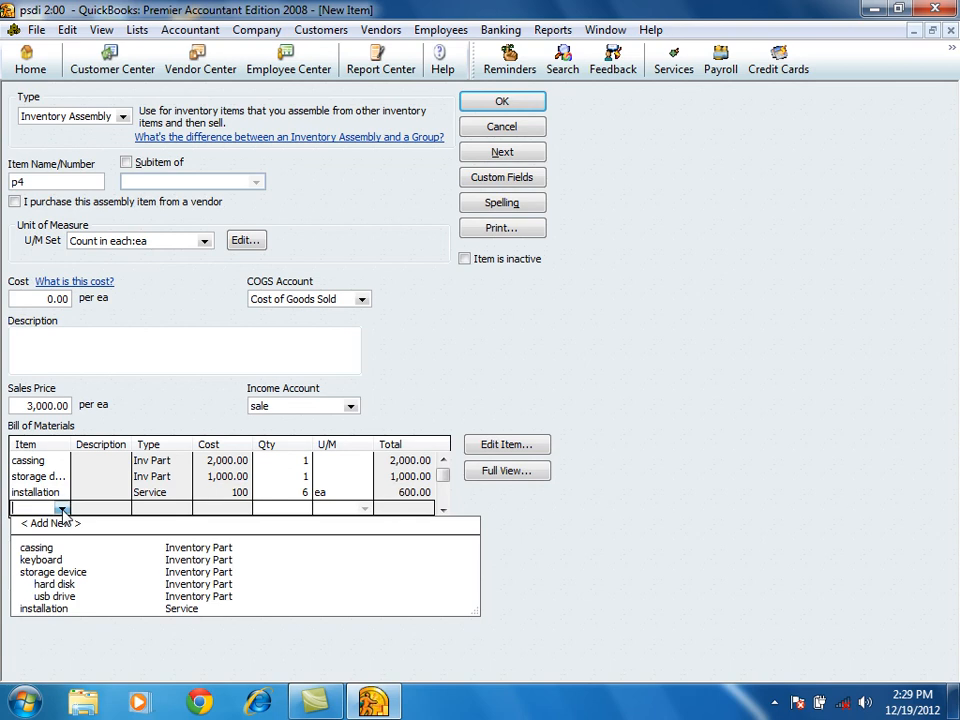
click(45, 560)
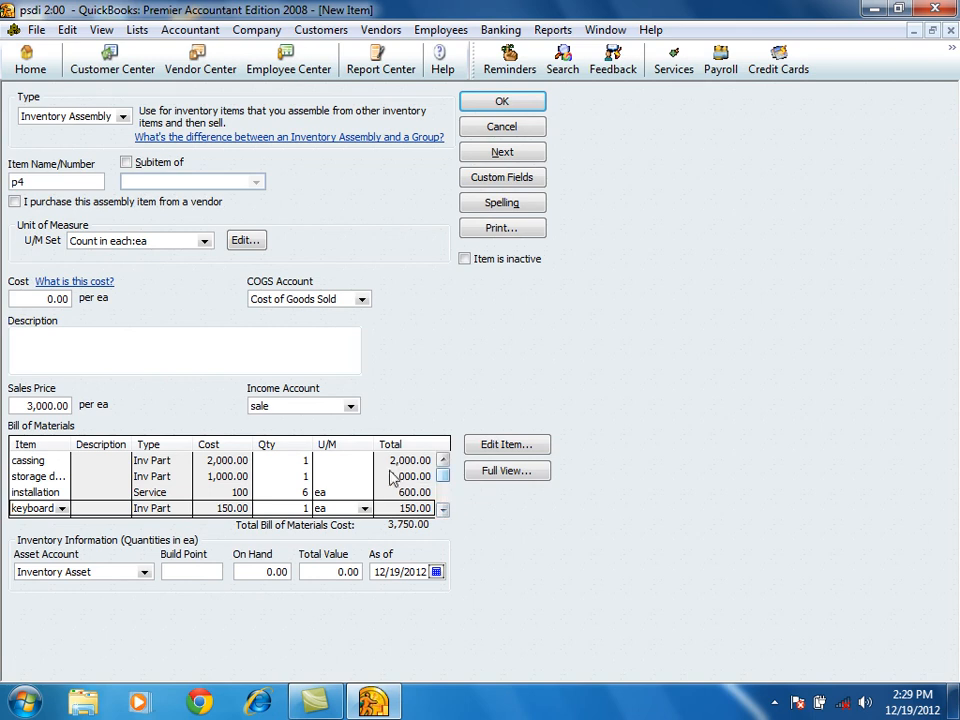
click(443, 510)
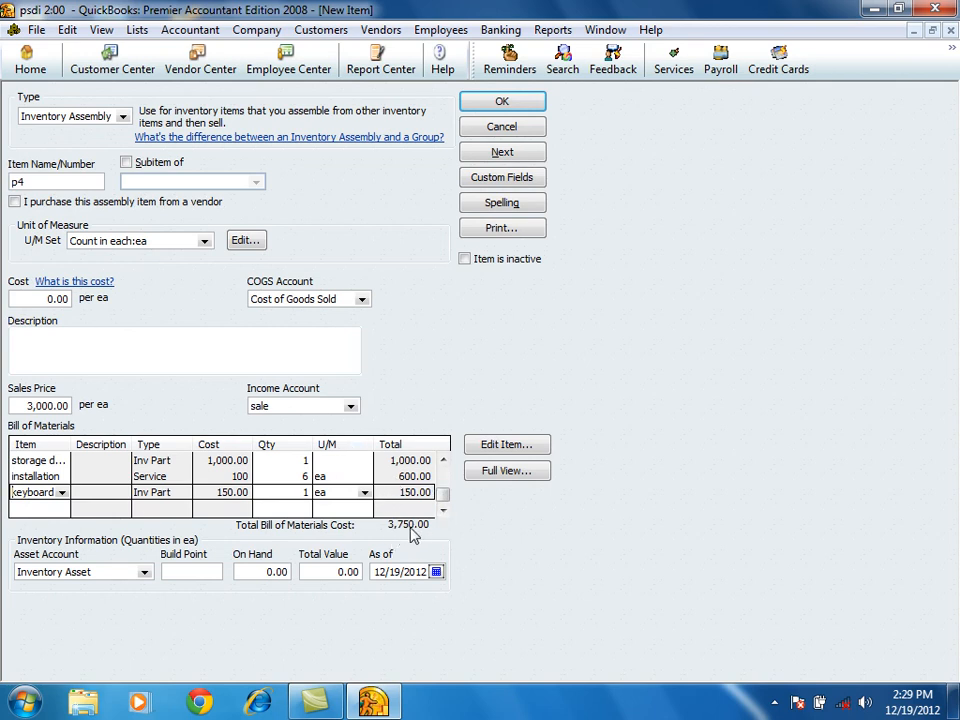
Set the installation quantity in the bill of materials to 1.
click(306, 476)
text(1)
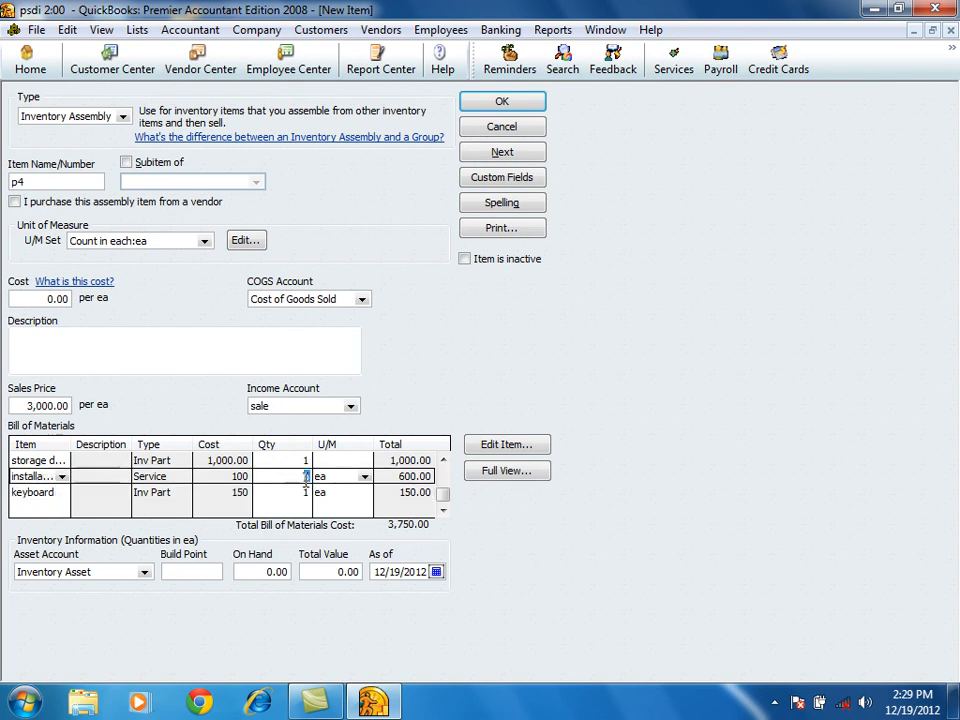
click(346, 475)
Set the p4 assembly's cost to 3250 and sales price to 4000, and save it to start another item.
click(55, 298)
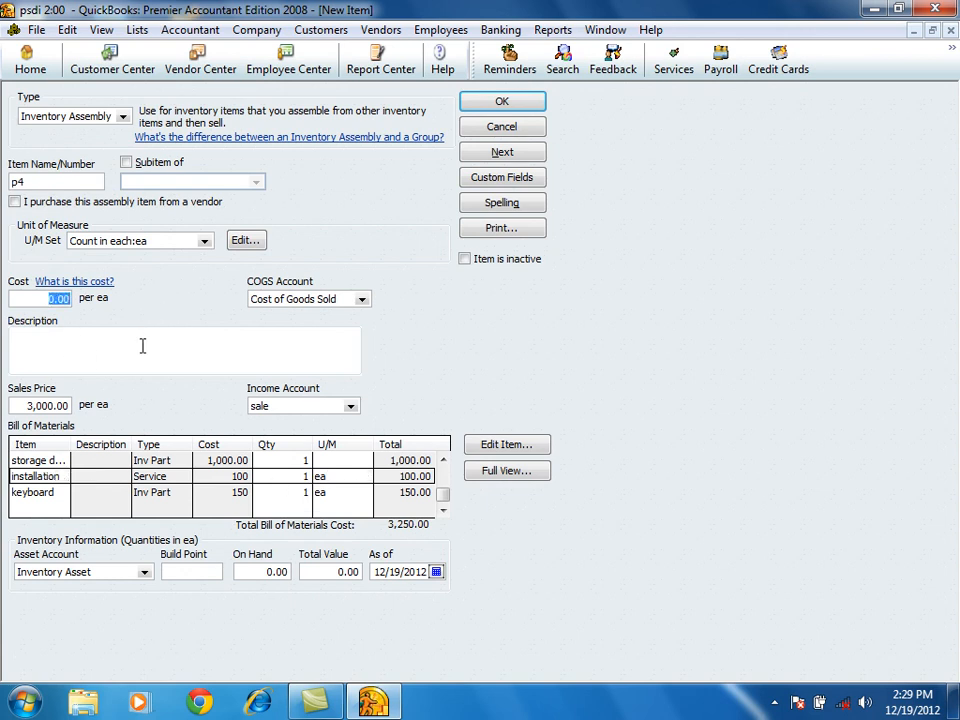
text(3250)
key(Tab)
text(4000)
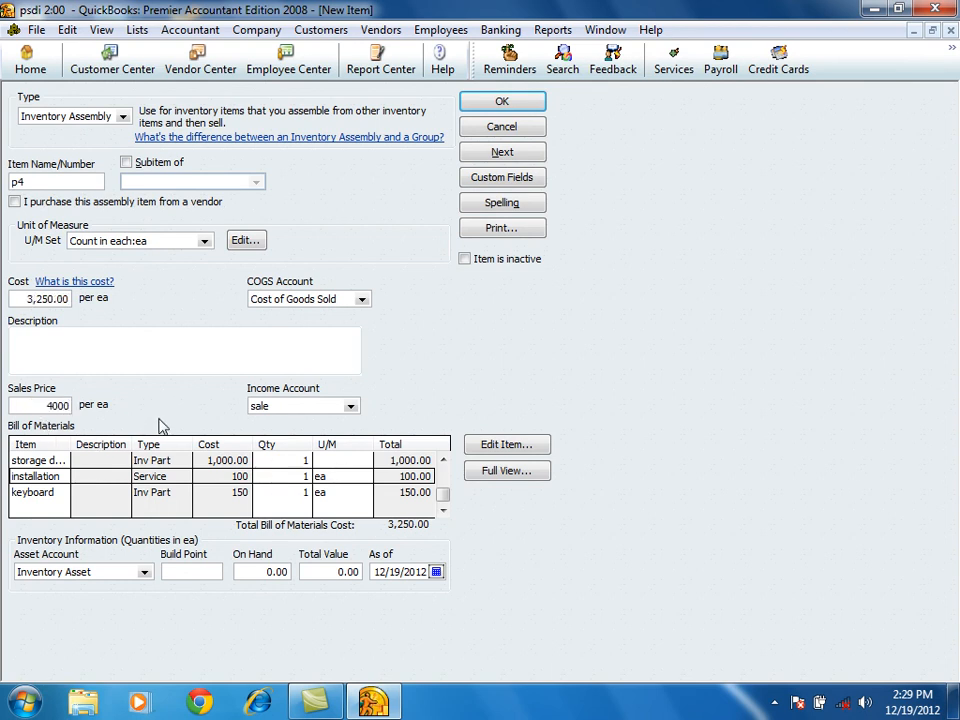
click(304, 404)
drag(20, 405, 52, 405)
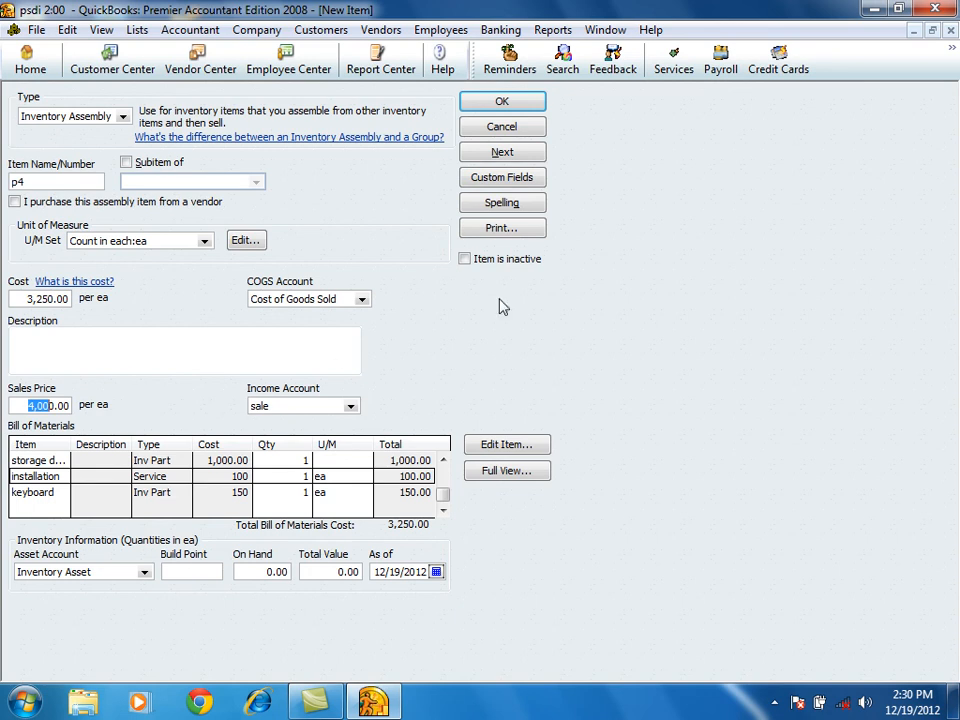
click(502, 152)
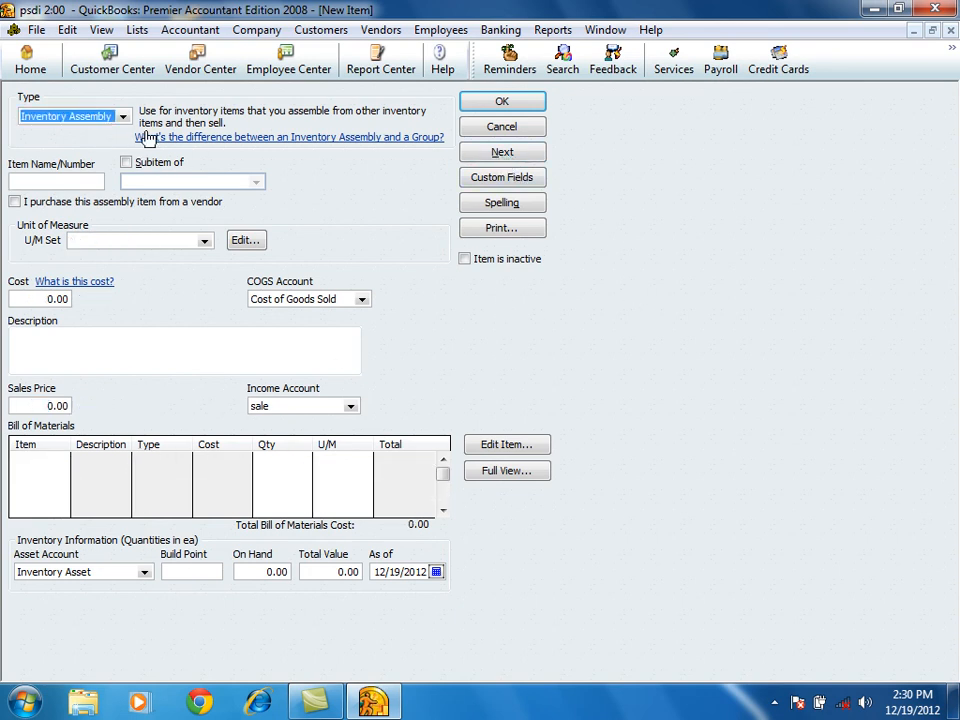
Make the new item a Non-inventory Part named cds with a price of 30.
click(98, 112)
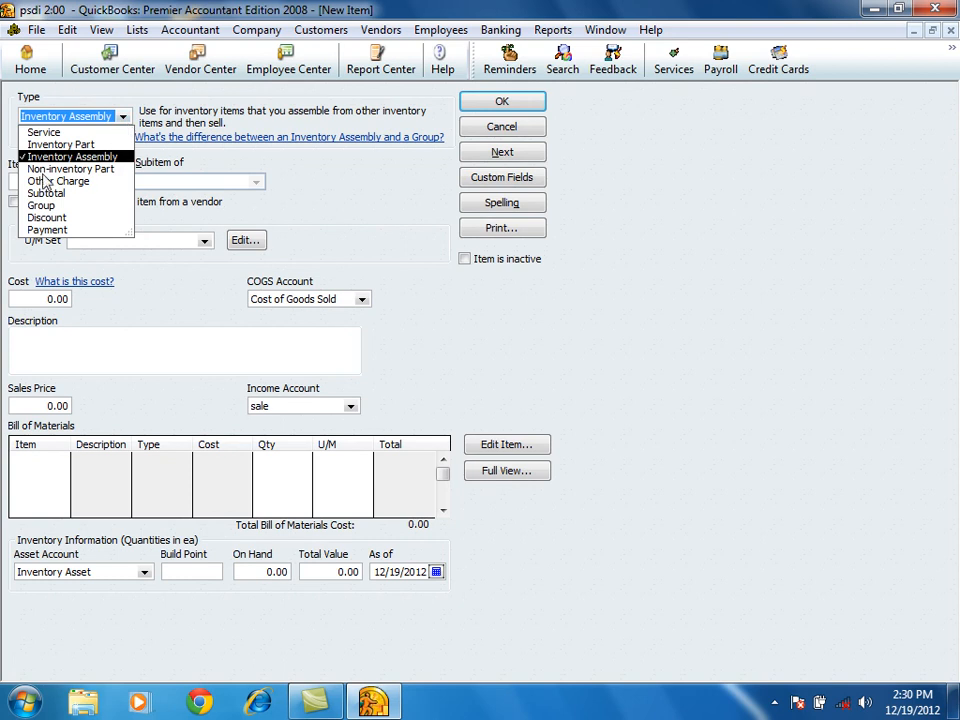
click(96, 169)
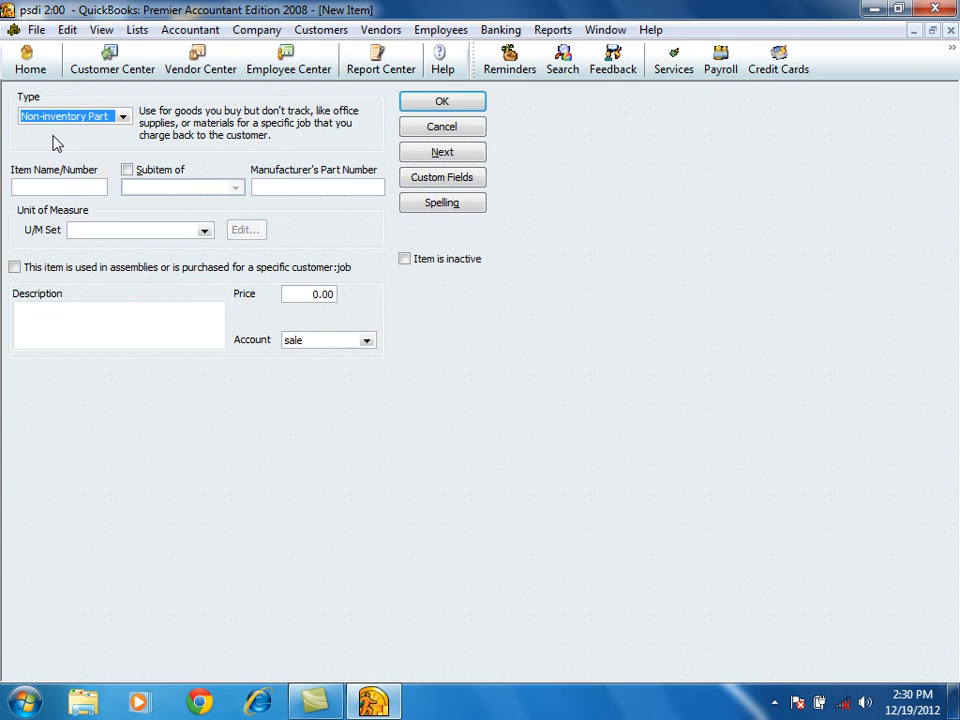
click(51, 186)
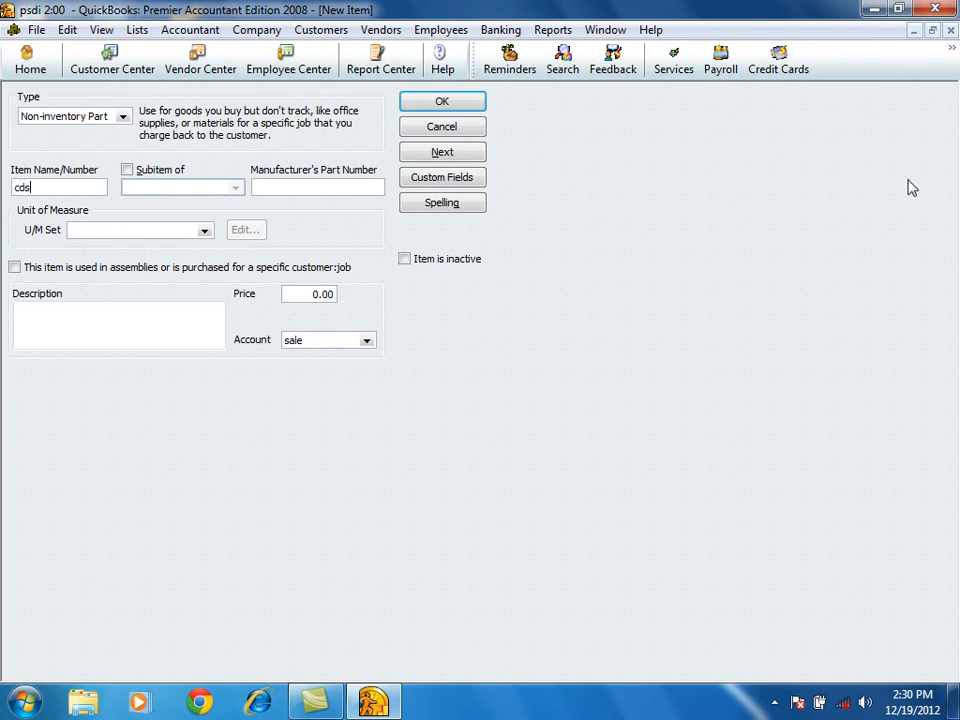
click(326, 295)
text(30)
Mark cds as used in assemblies or purchased for a specific job, set its cost to 20, and save it to start another item.
click(16, 268)
click(105, 378)
text(20)
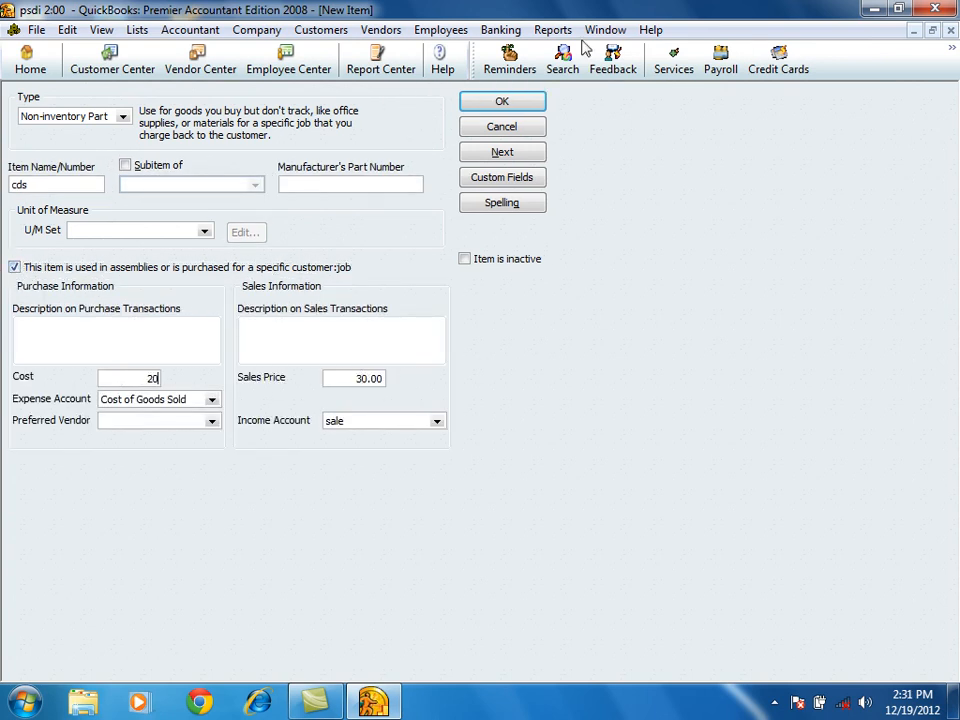
click(499, 153)
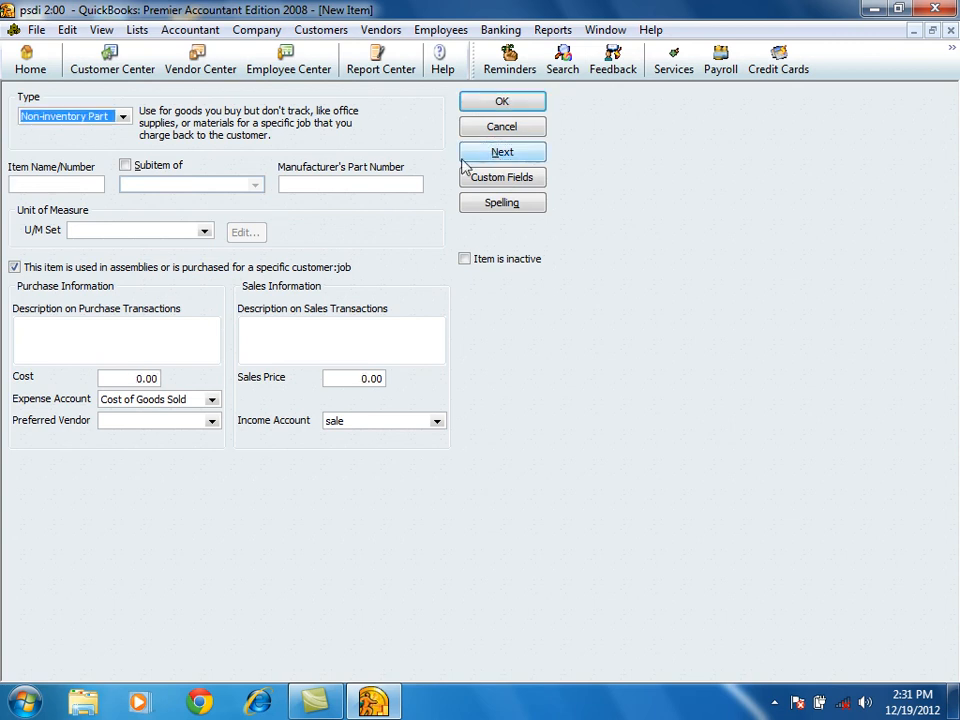
Make the new item an Other Charge named checking fee with an amount of 200.
click(124, 119)
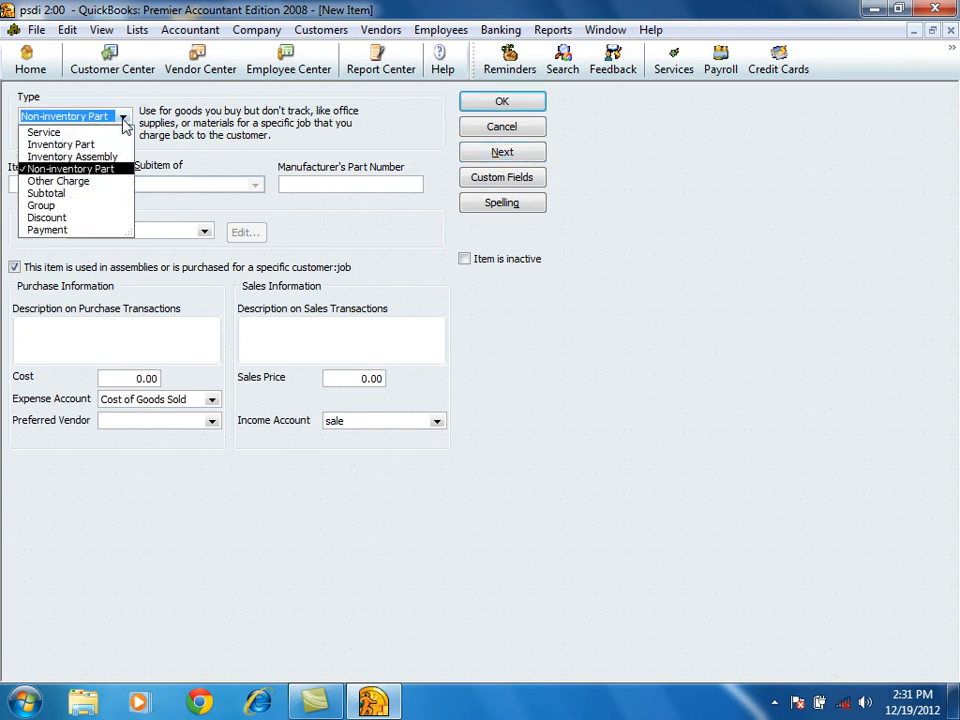
click(52, 183)
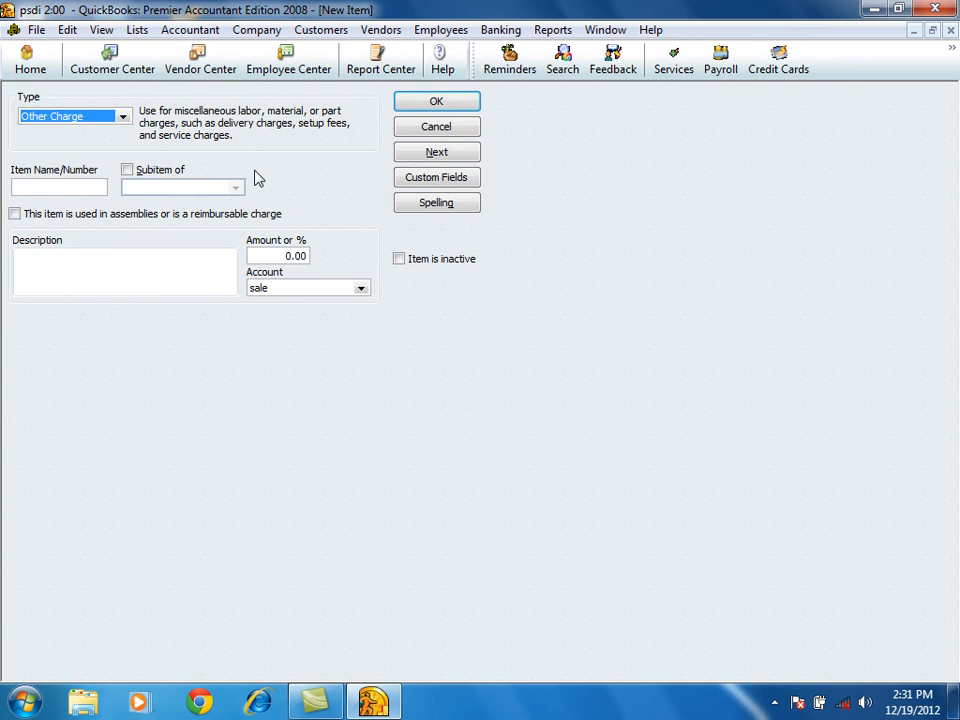
click(79, 188)
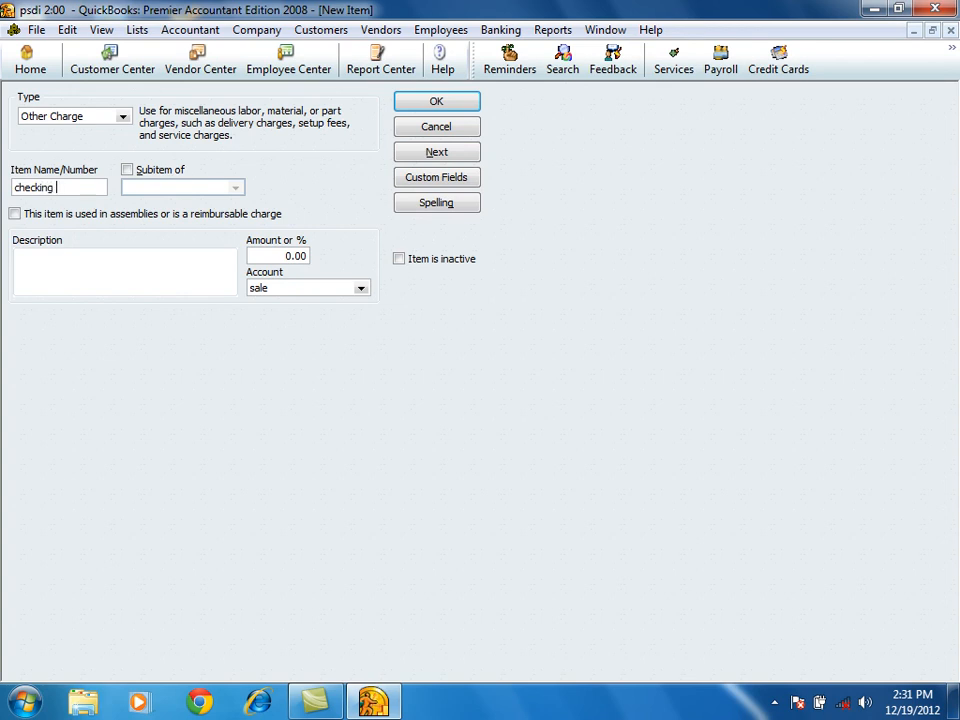
click(252, 255)
text(2)
drag(272, 255, 296, 256)
drag(290, 256, 340, 256)
Assign checking fee to the service fee account and save it to start another item.
click(362, 289)
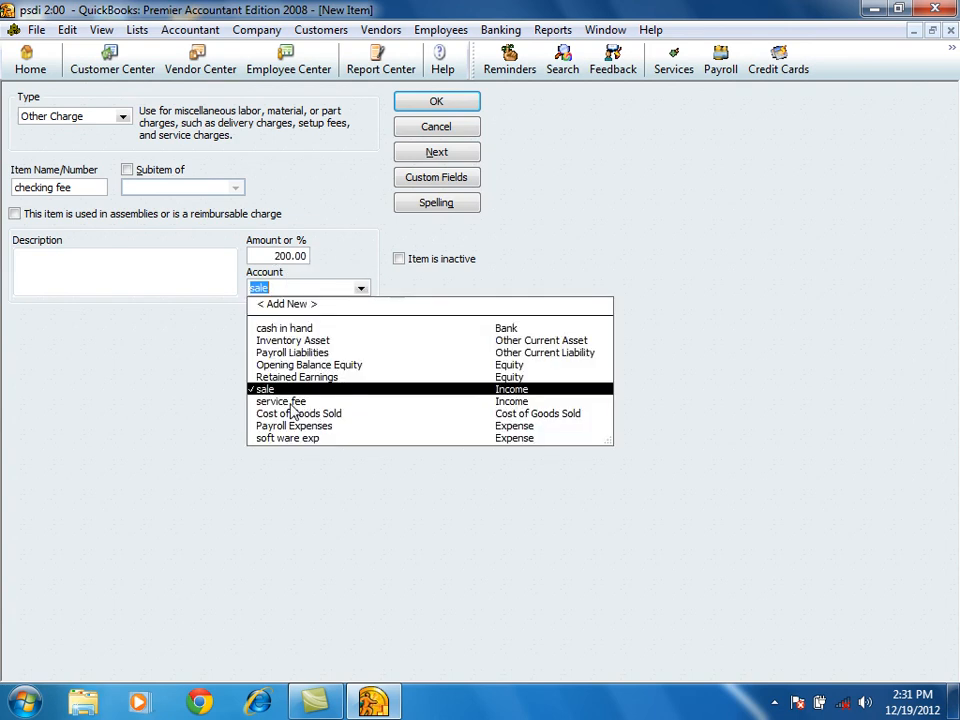
click(262, 340)
click(432, 154)
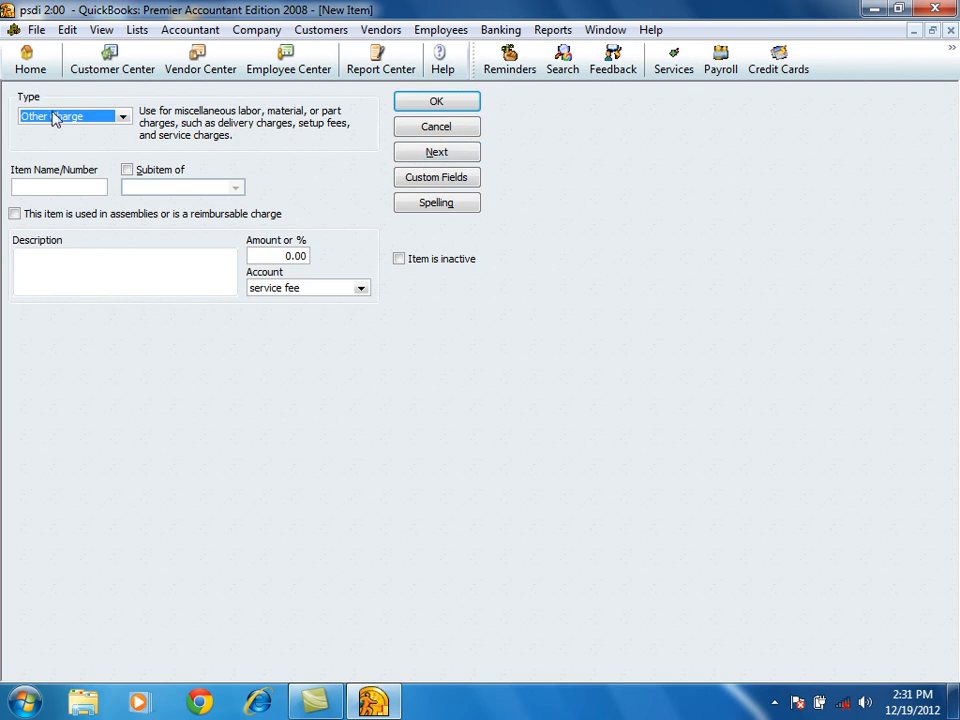
Close the blank Other Charge item without saving it and return to the item list.
click(122, 117)
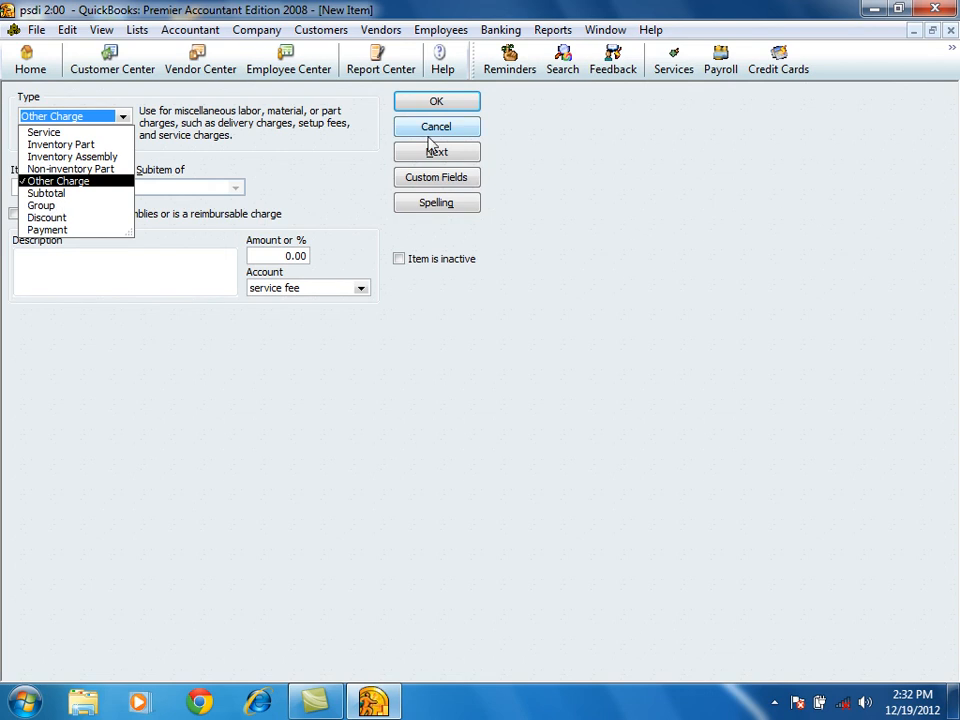
click(422, 106)
click(422, 106)
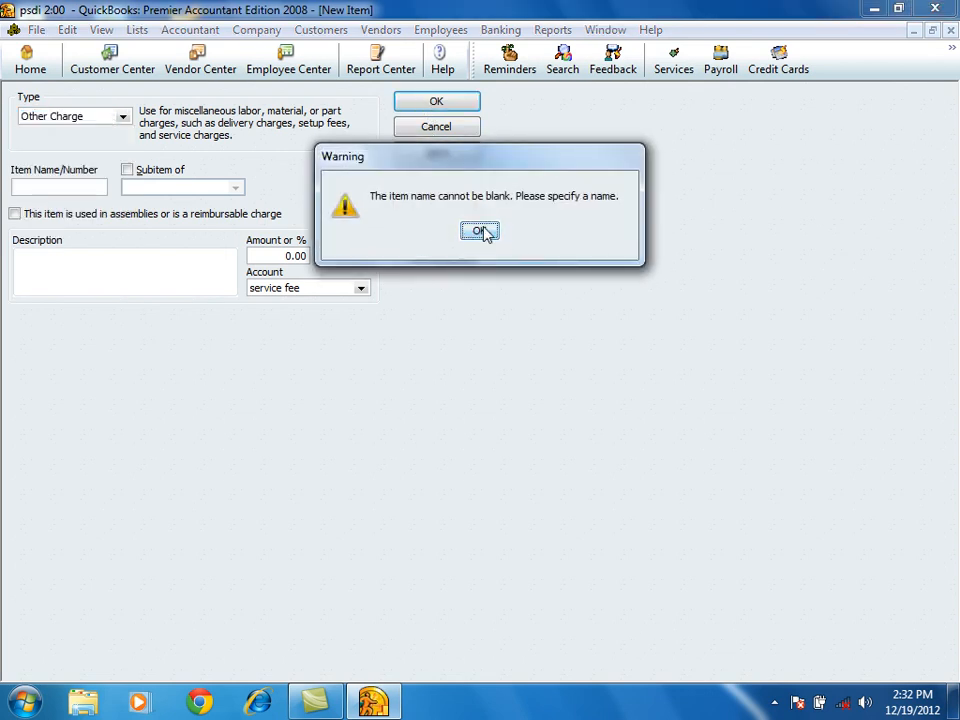
click(480, 229)
click(446, 129)
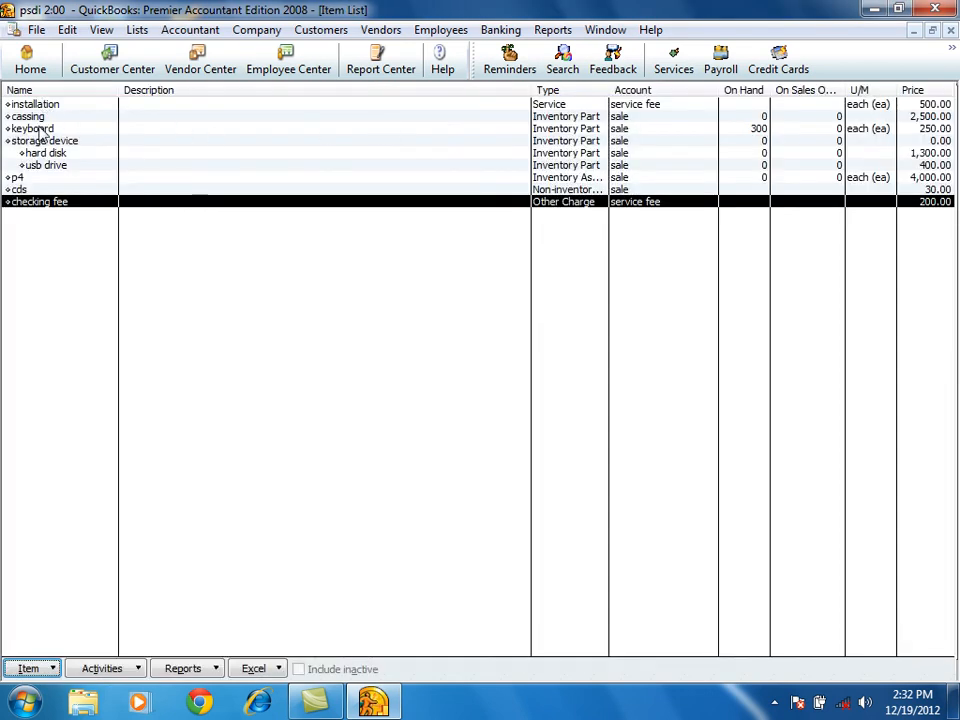
Examine the prices and on-hand quantities in the item list, and view the keyboard item's details without changing them.
key(Escape)
click(619, 225)
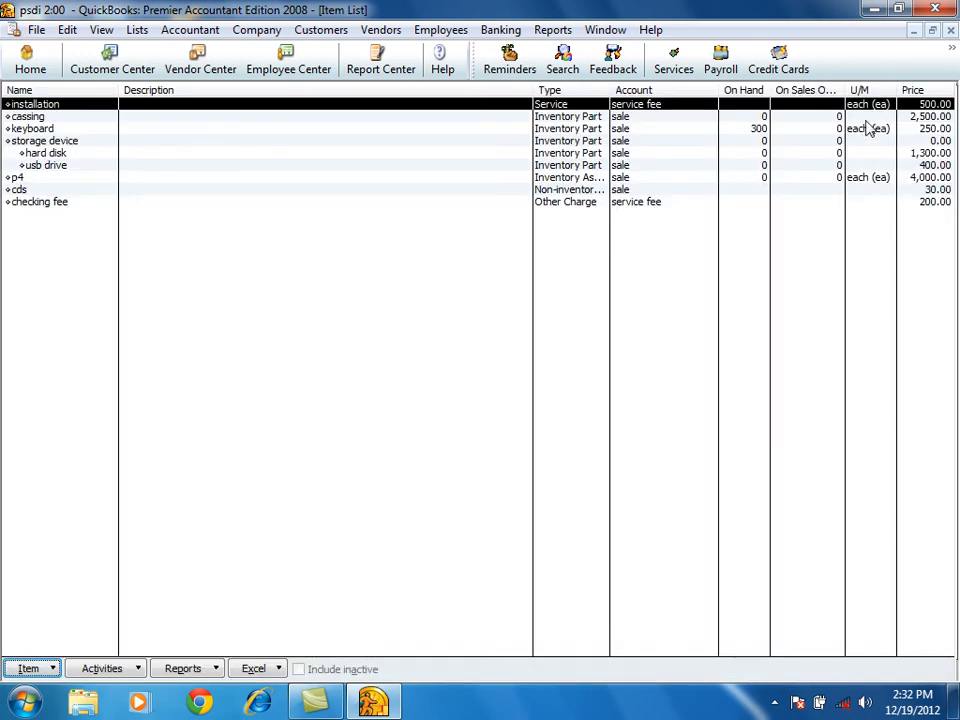
click(929, 118)
click(928, 106)
click(760, 126)
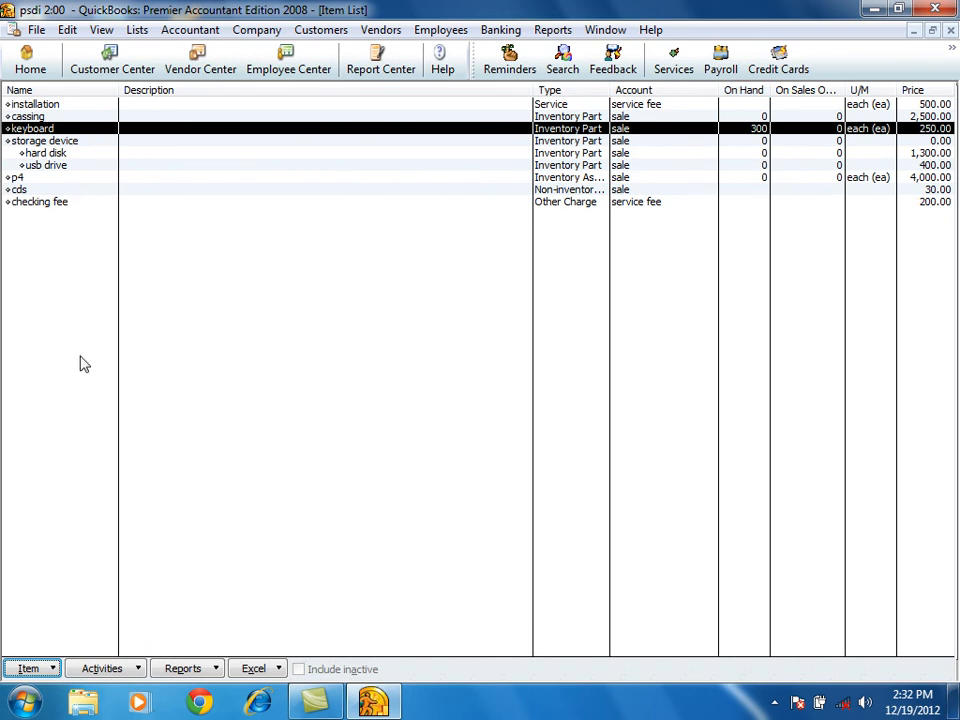
click(28, 668)
click(64, 417)
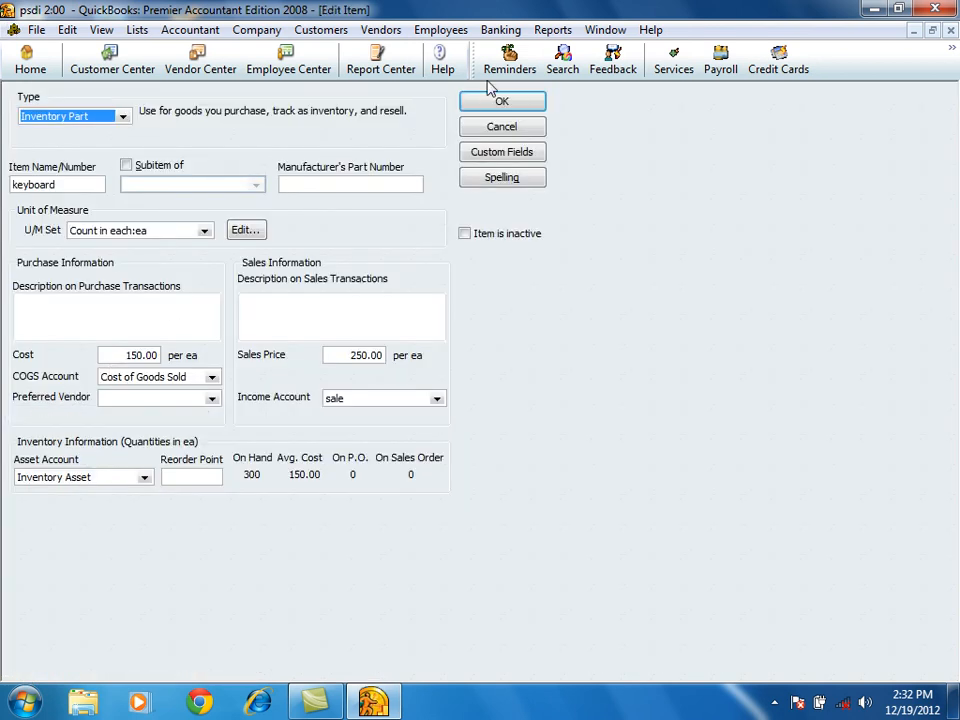
click(490, 127)
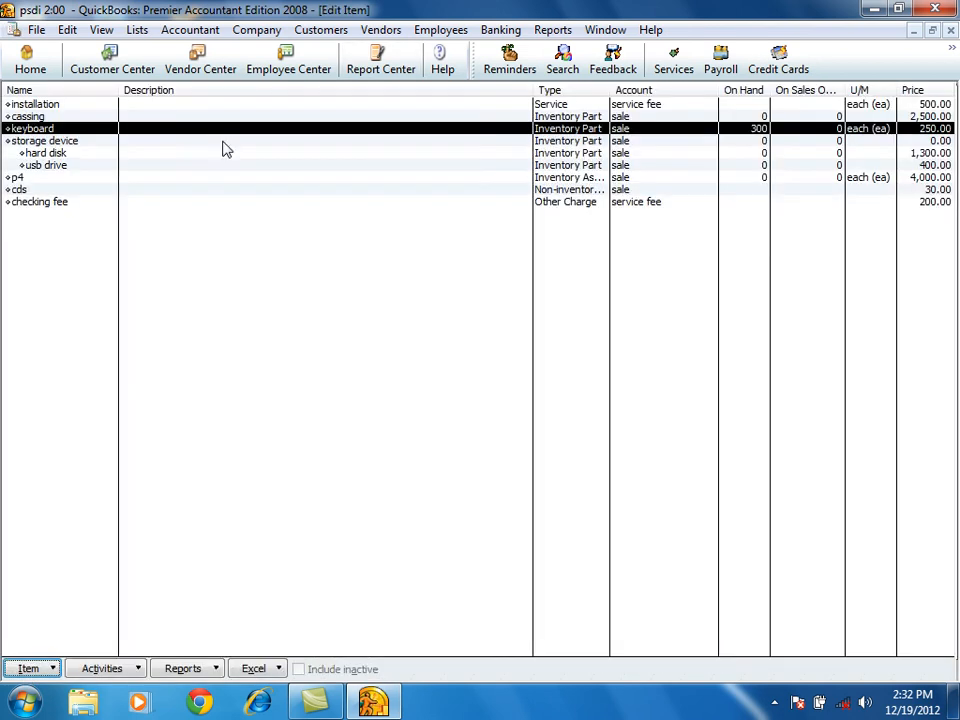
Make the checking fee item inactive.
click(37, 203)
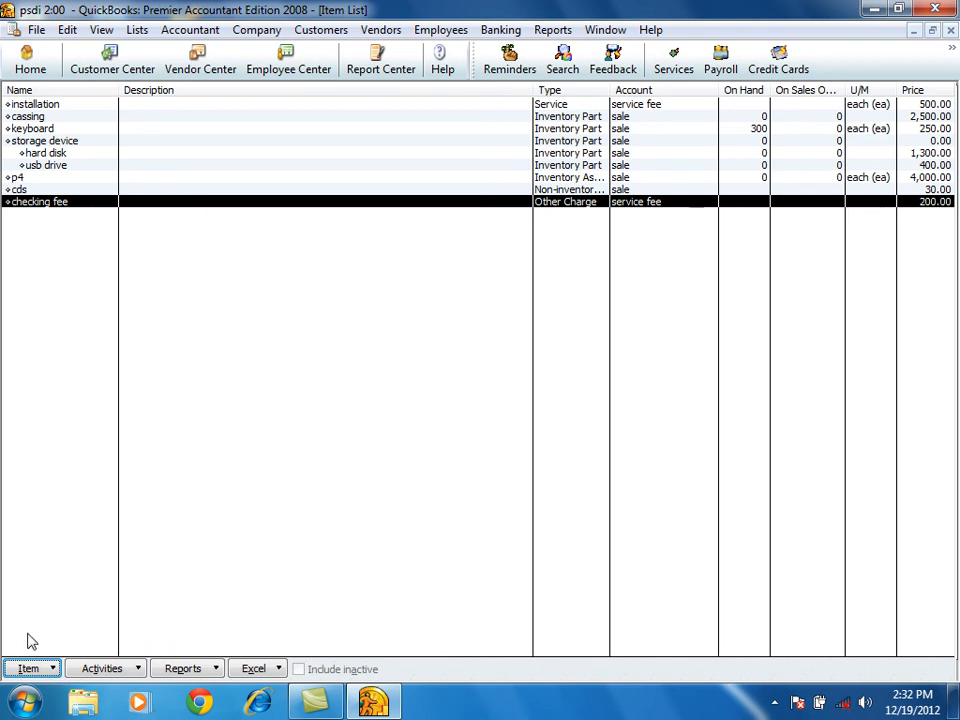
click(46, 668)
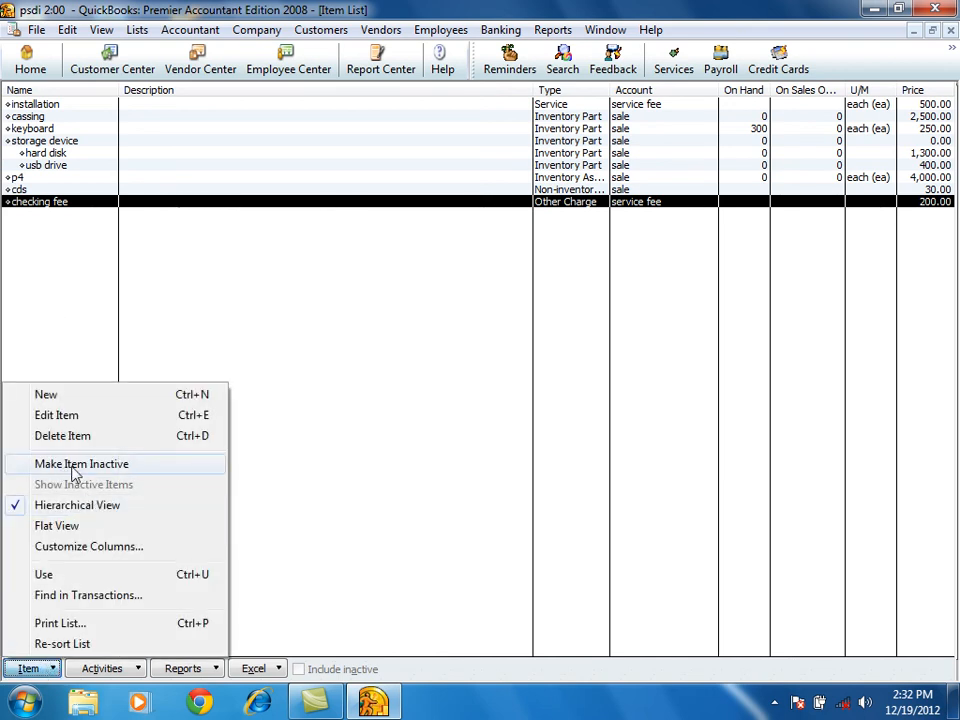
click(101, 466)
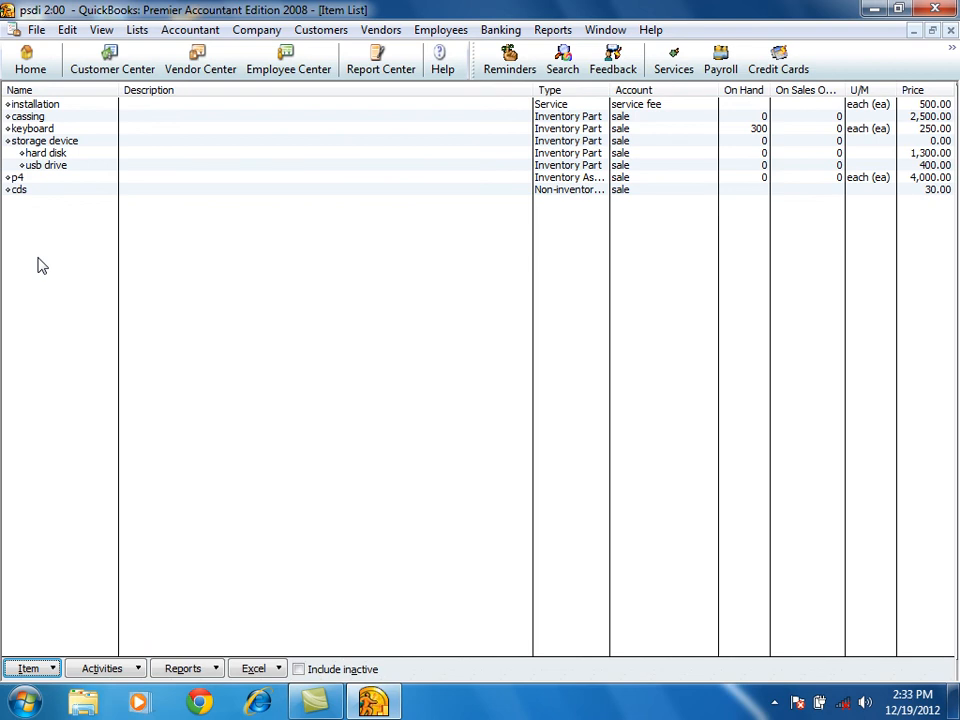
Show the inactive items and make checking fee active again.
click(29, 669)
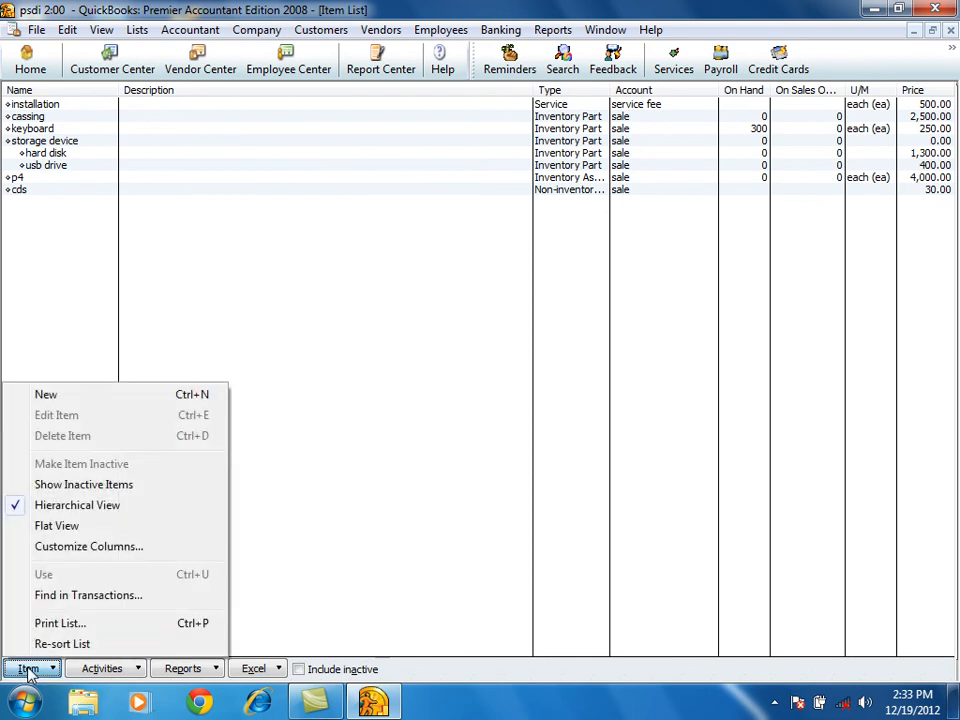
click(84, 484)
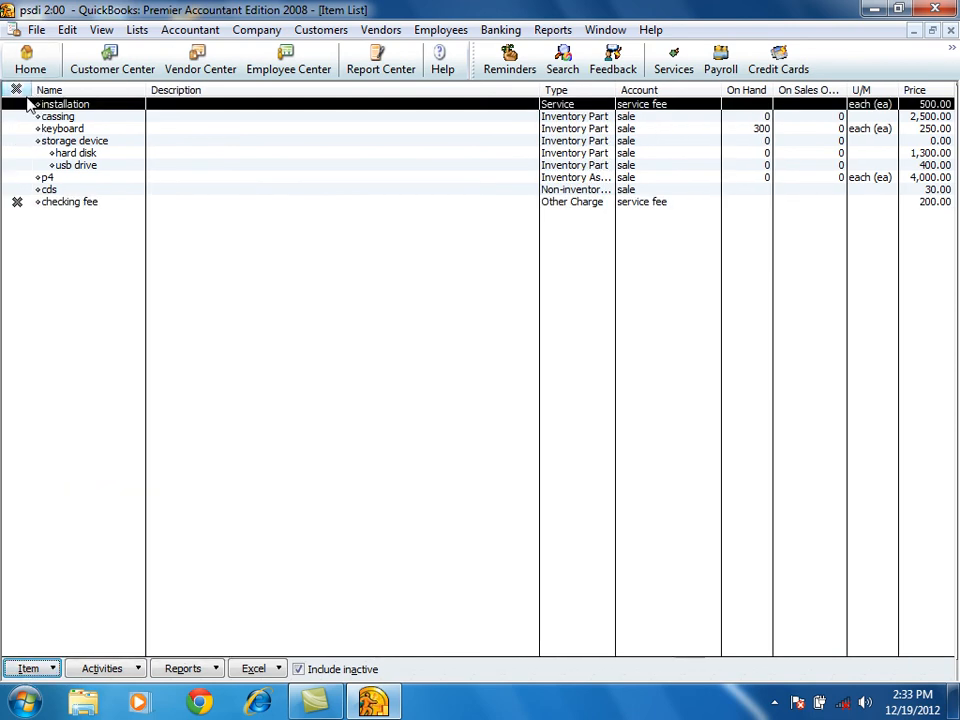
click(72, 204)
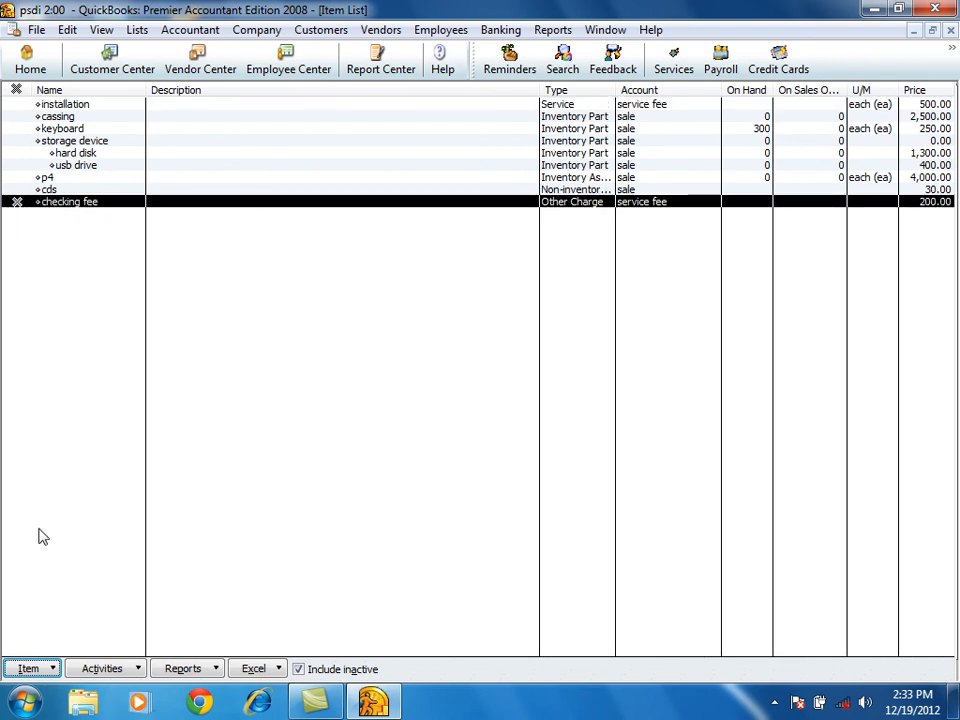
click(49, 669)
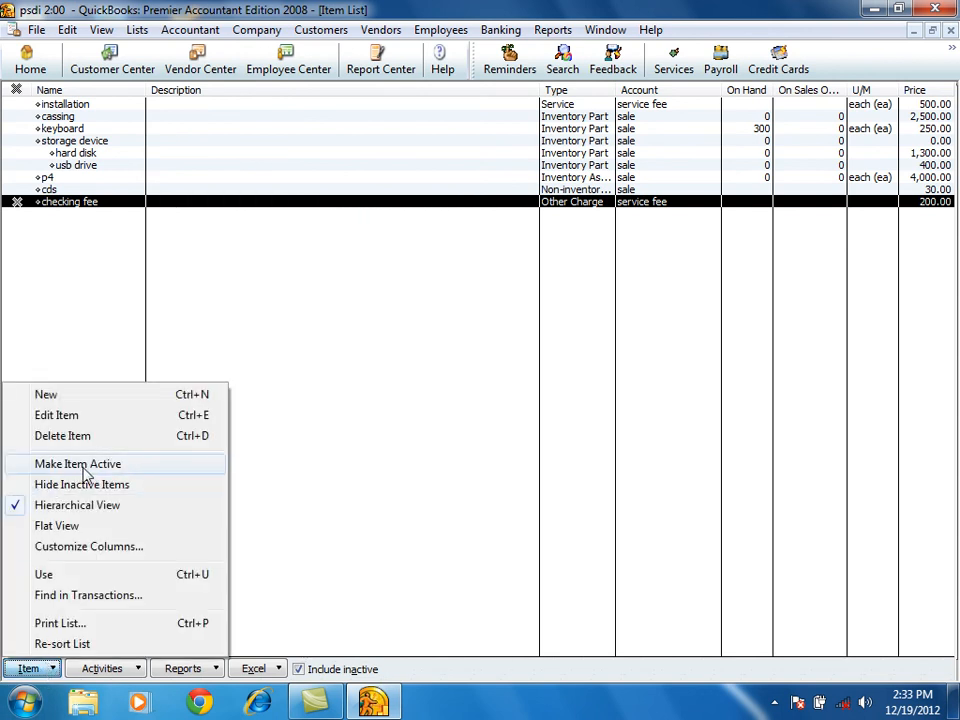
click(17, 204)
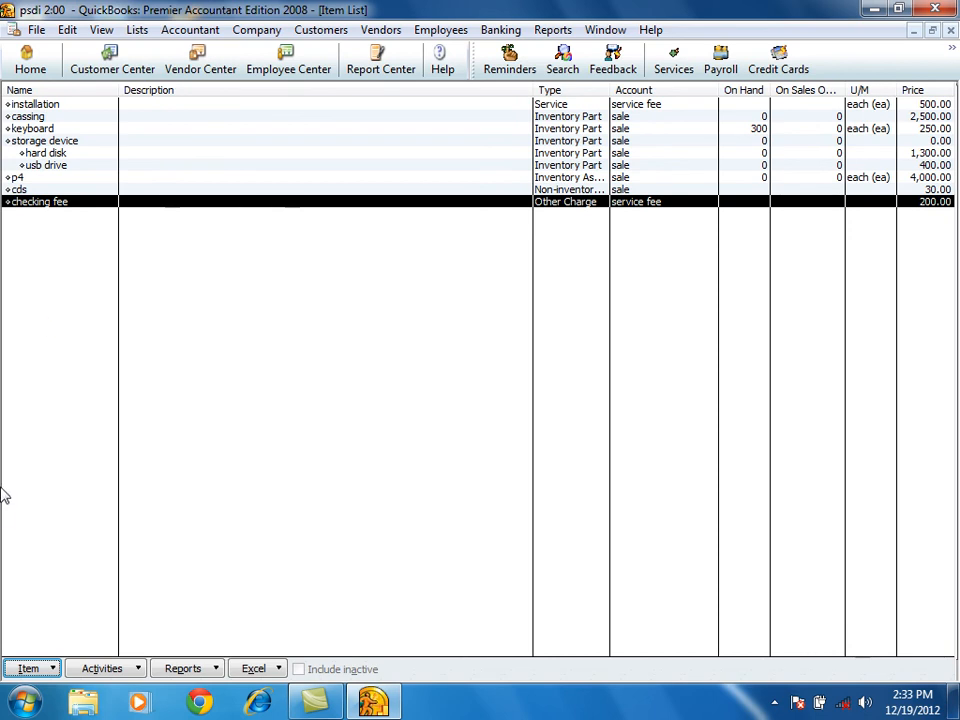
Switch the item list to flat view and back to hierarchical view, checking the storage device subitems.
click(28, 668)
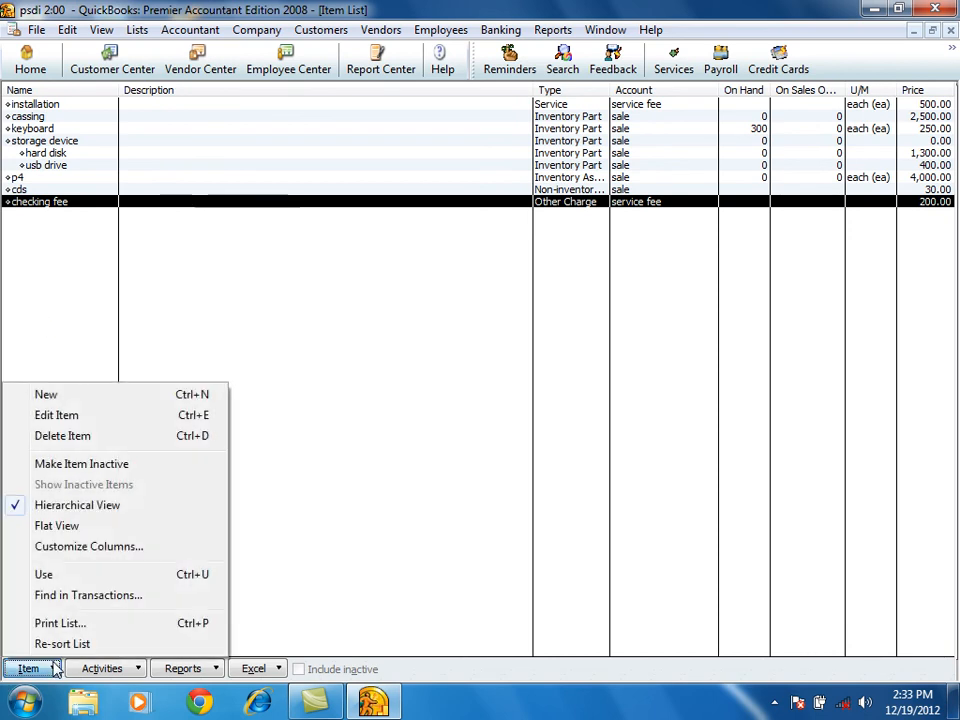
click(50, 529)
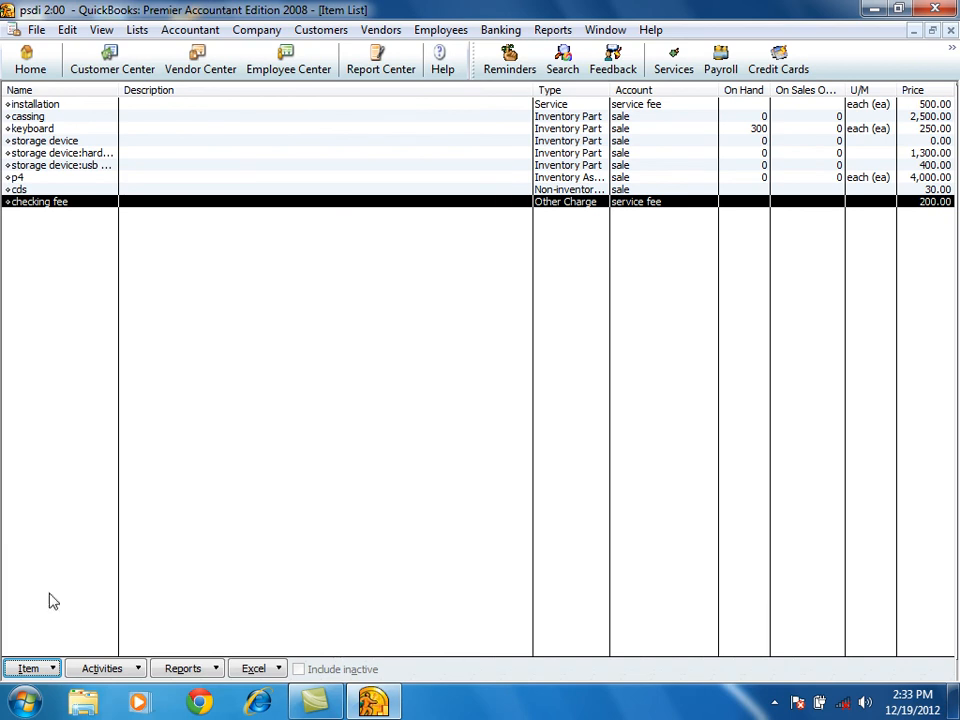
click(41, 668)
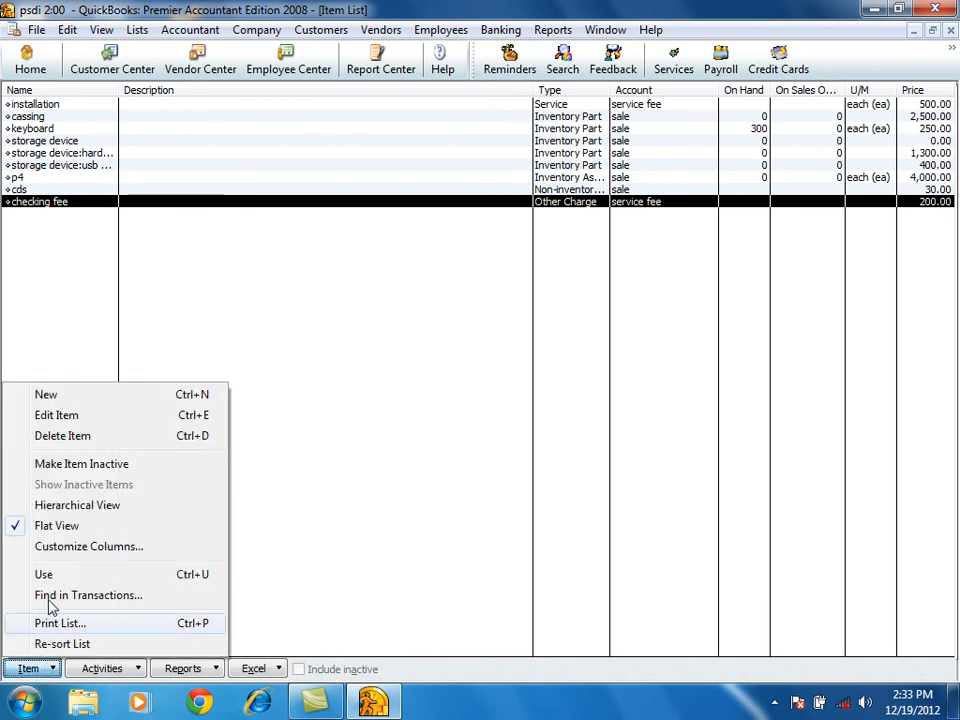
click(62, 506)
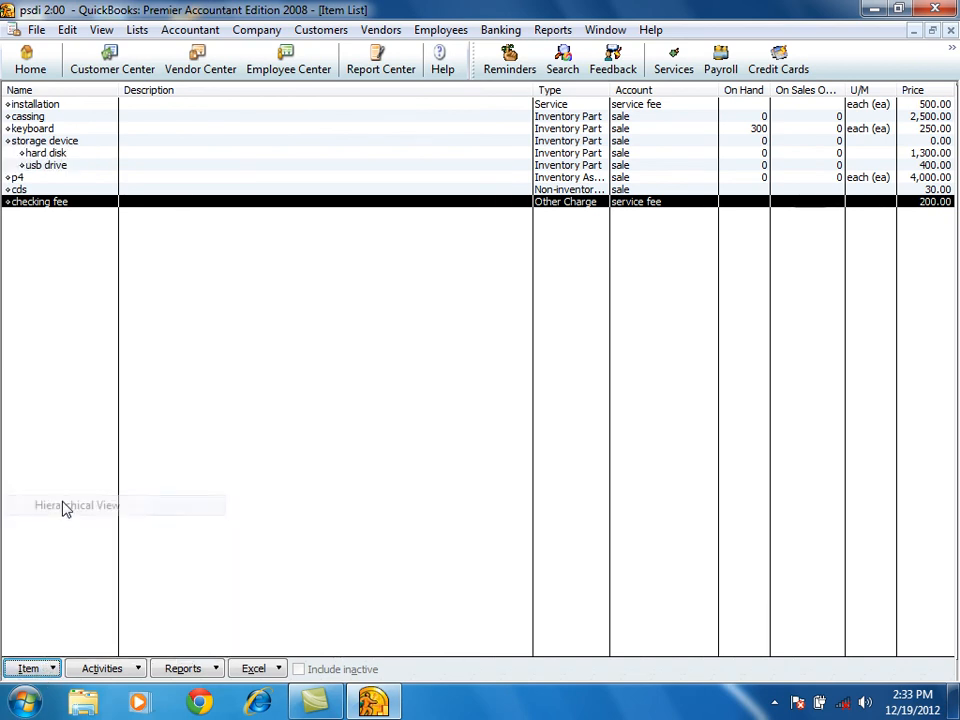
click(58, 165)
click(55, 143)
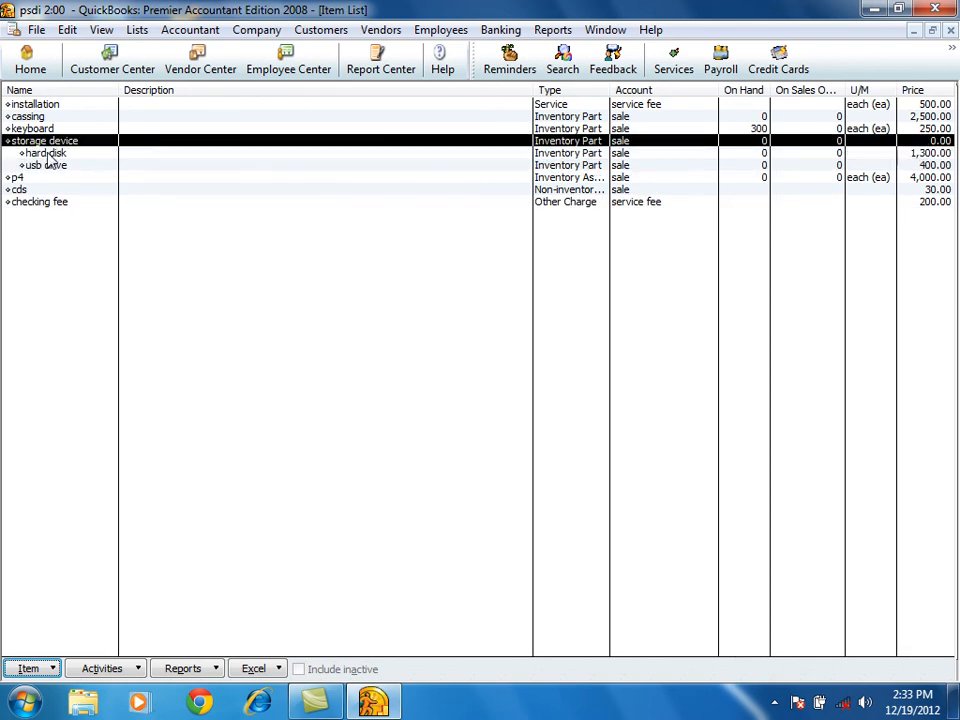
click(50, 167)
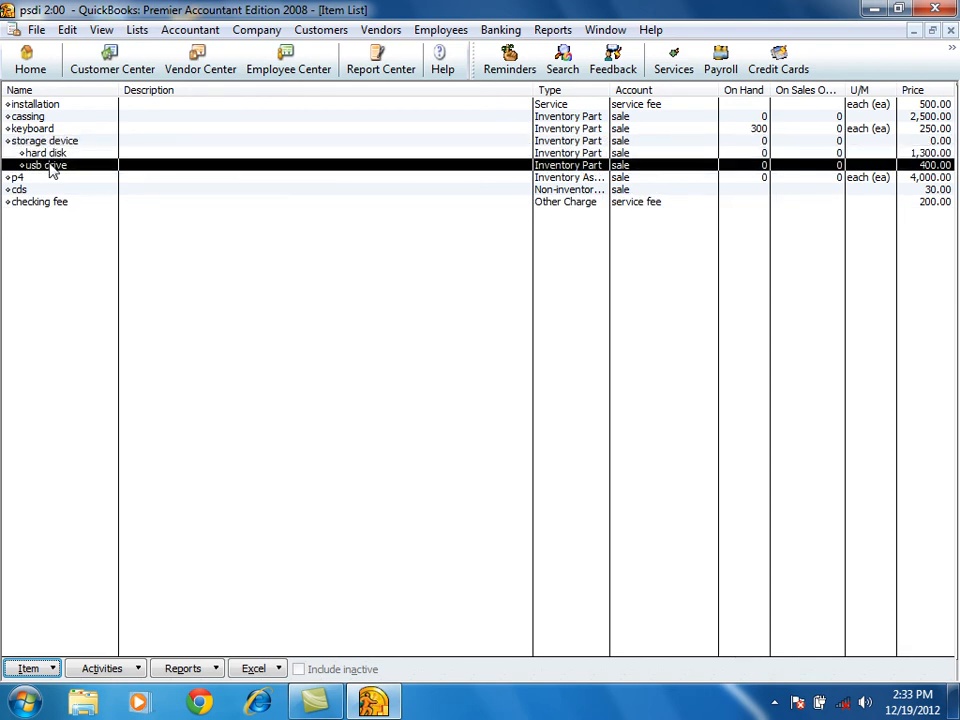
Customize the item list's columns by removing U/M from the chosen columns.
click(30, 668)
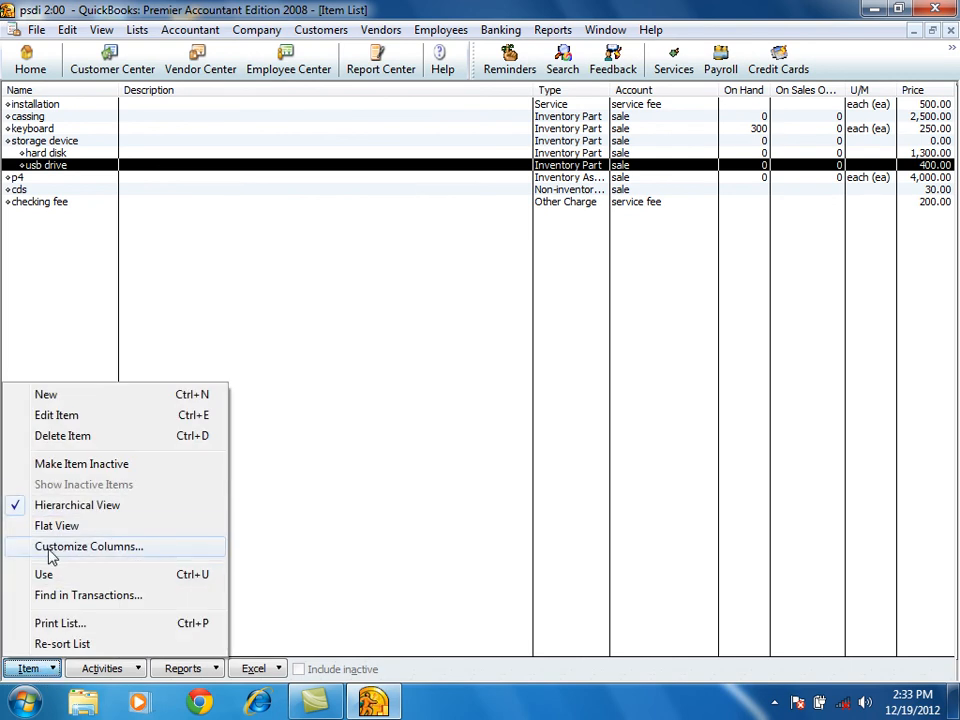
click(140, 548)
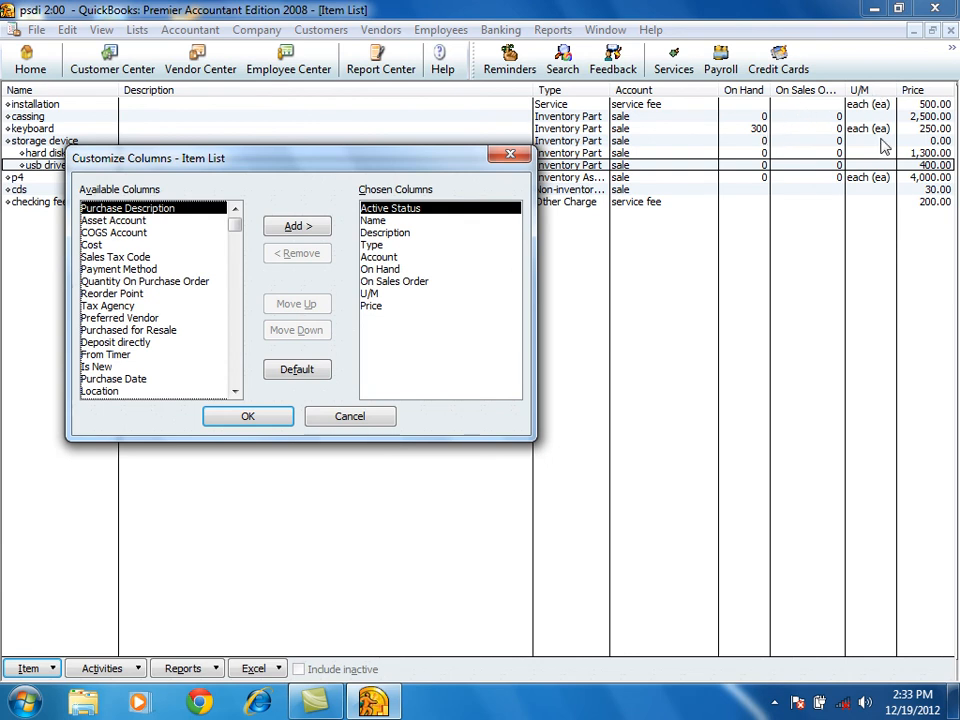
click(370, 293)
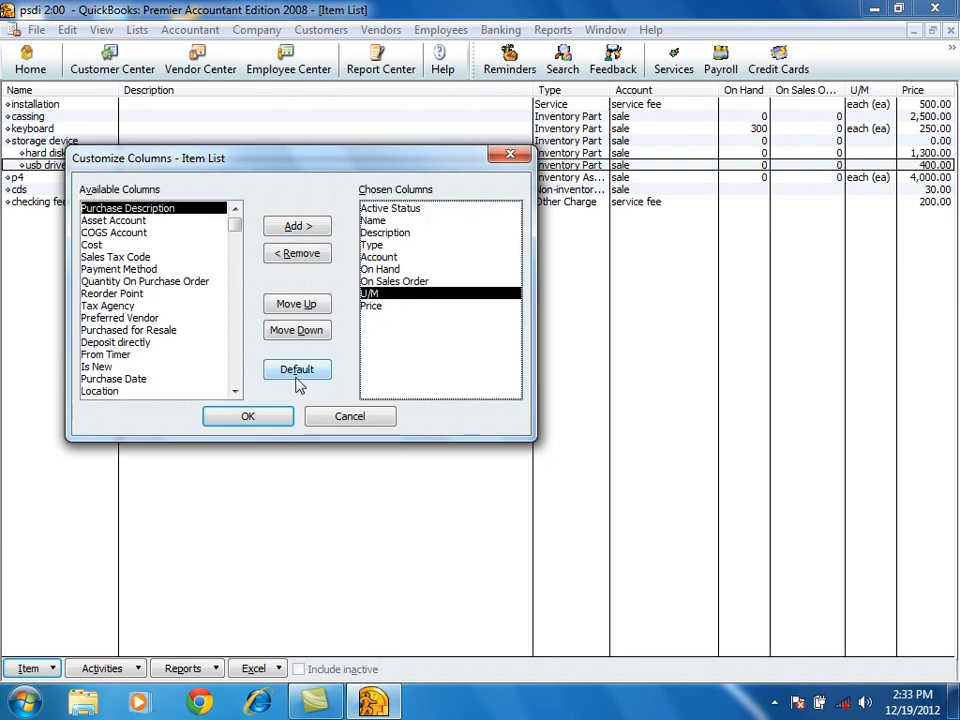
click(298, 255)
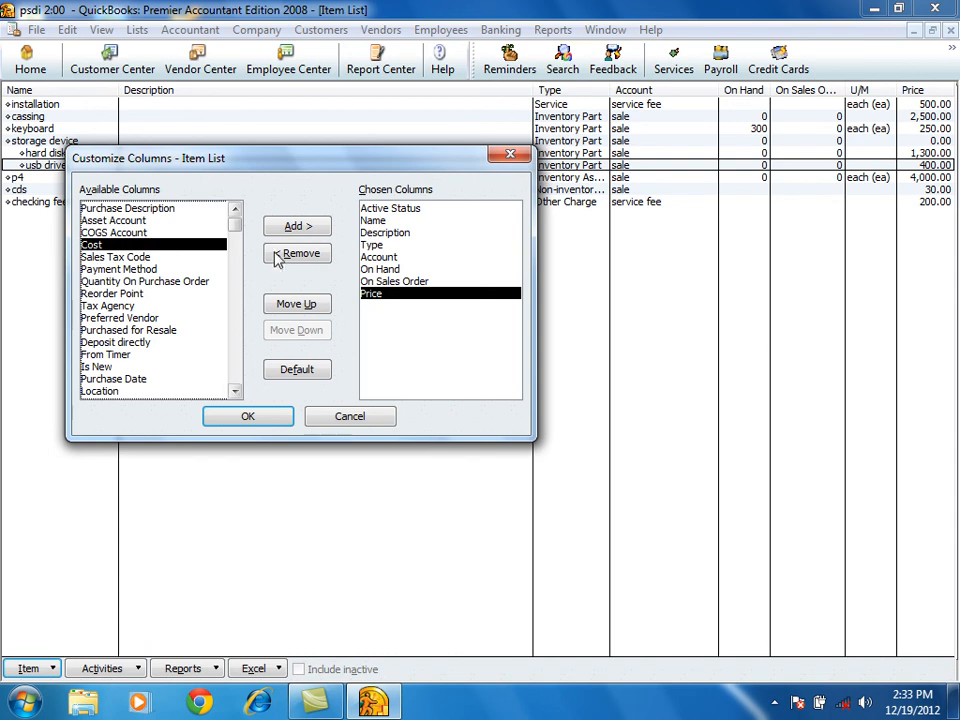
click(263, 418)
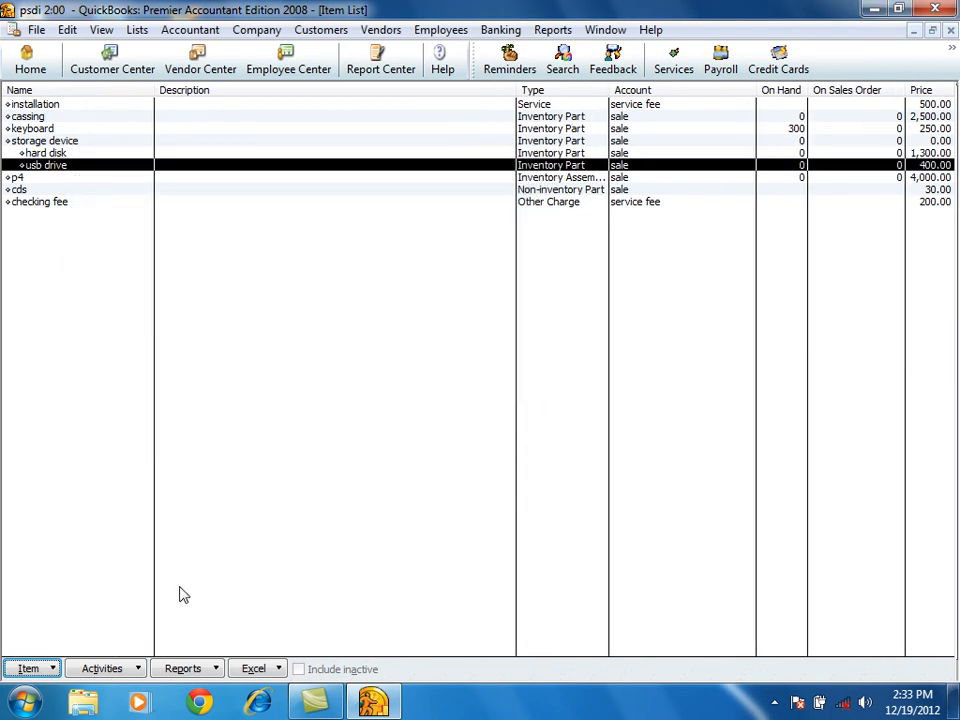
Try the Use command on the usb drive item and reopen the items and services list.
click(45, 668)
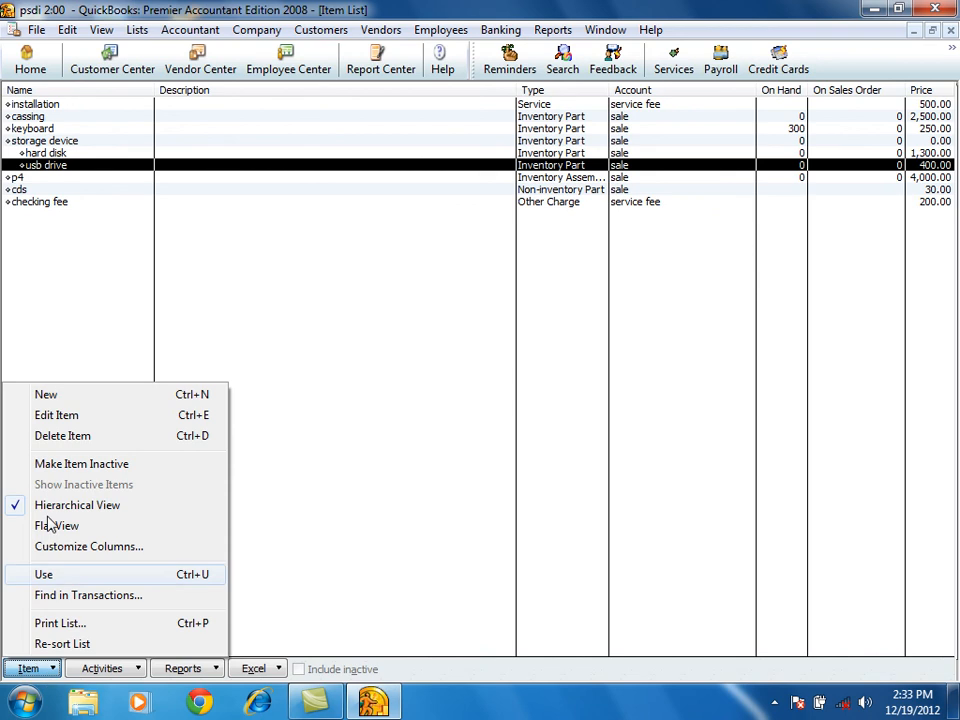
click(42, 577)
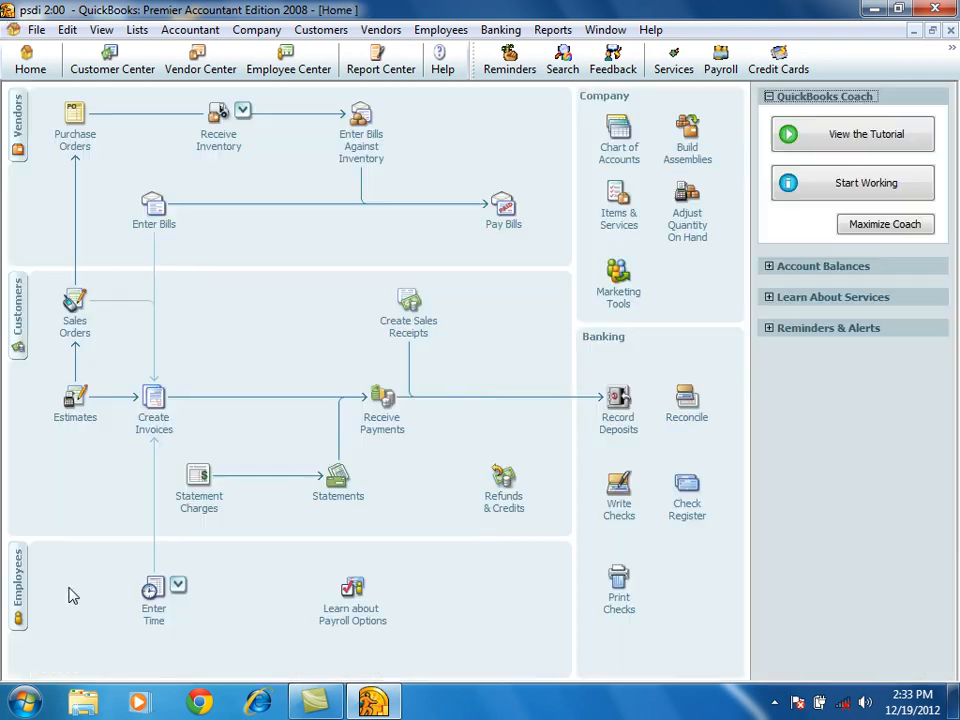
click(620, 222)
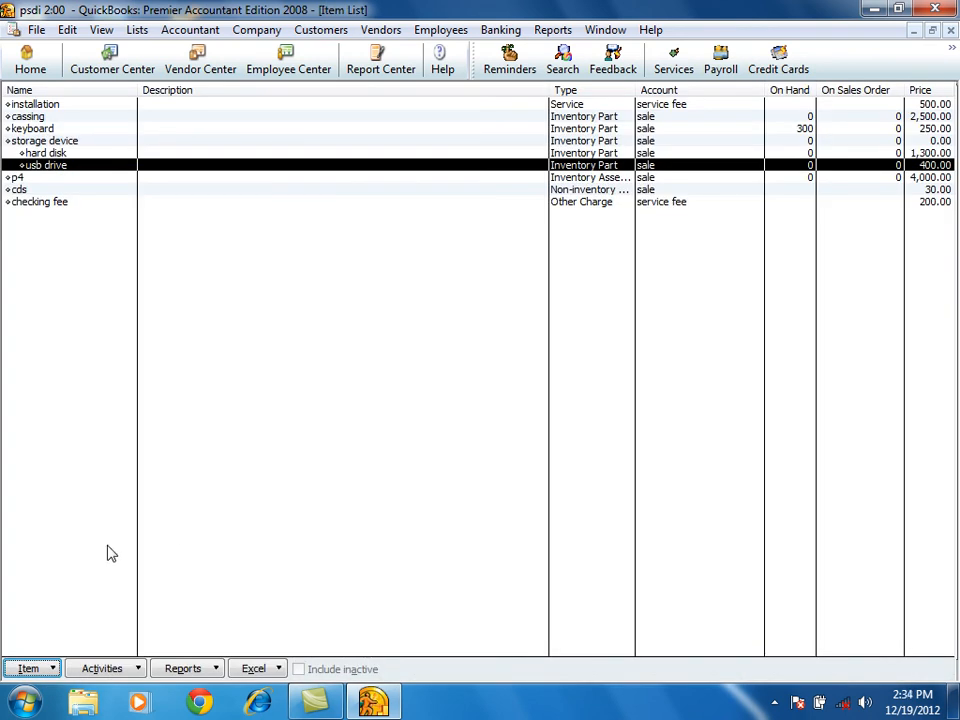
Close the item list and return to the Home page.
click(30, 668)
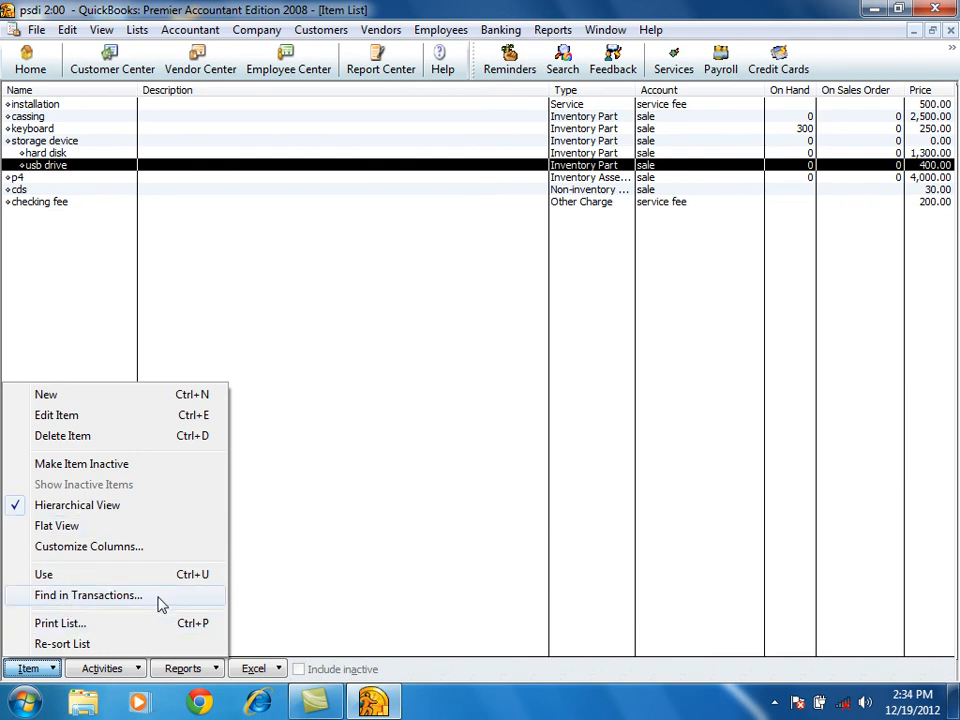
click(354, 390)
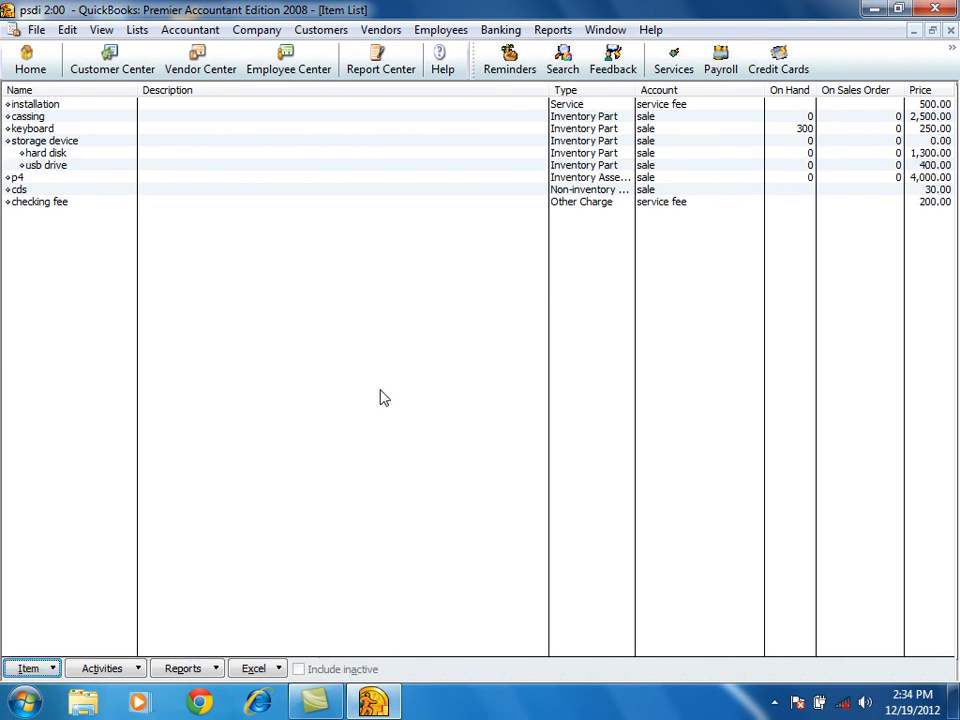
click(950, 30)
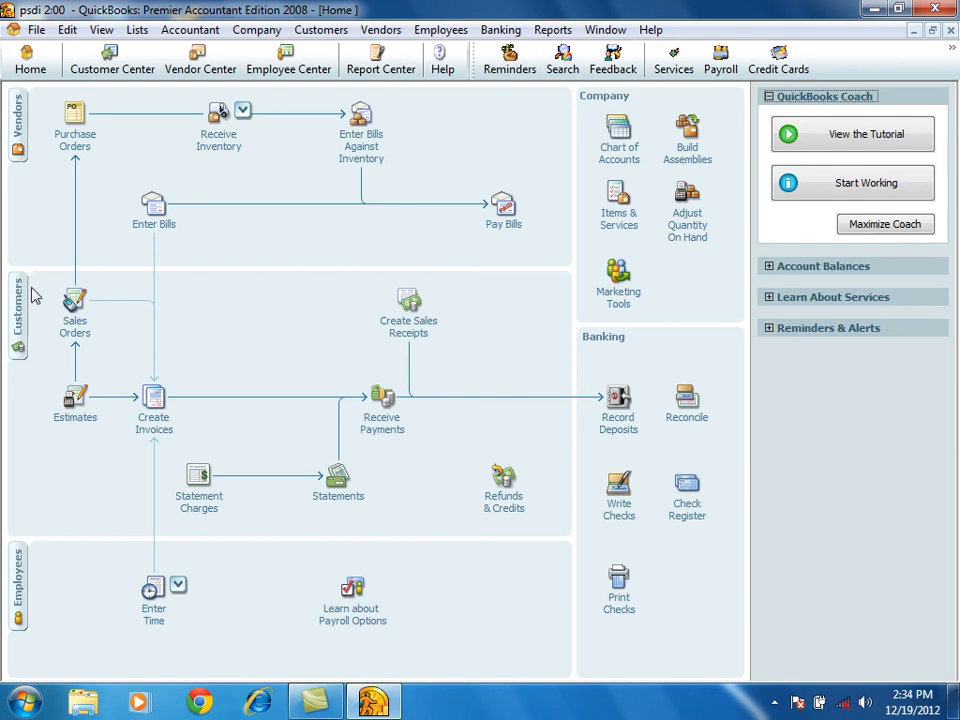
click(16, 322)
key(Escape)
click(38, 32)
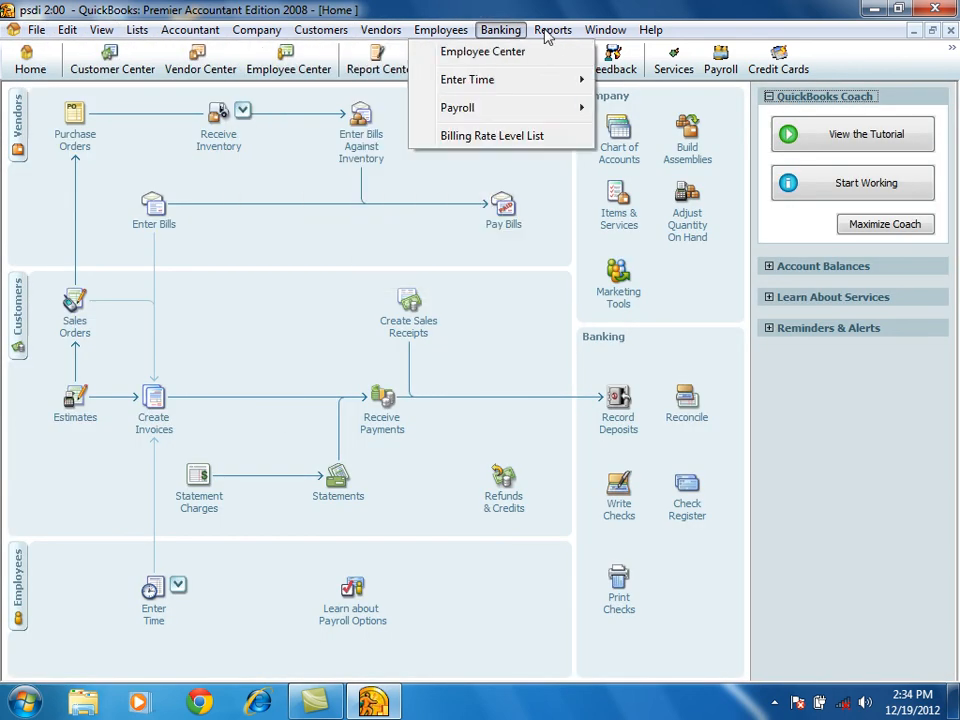